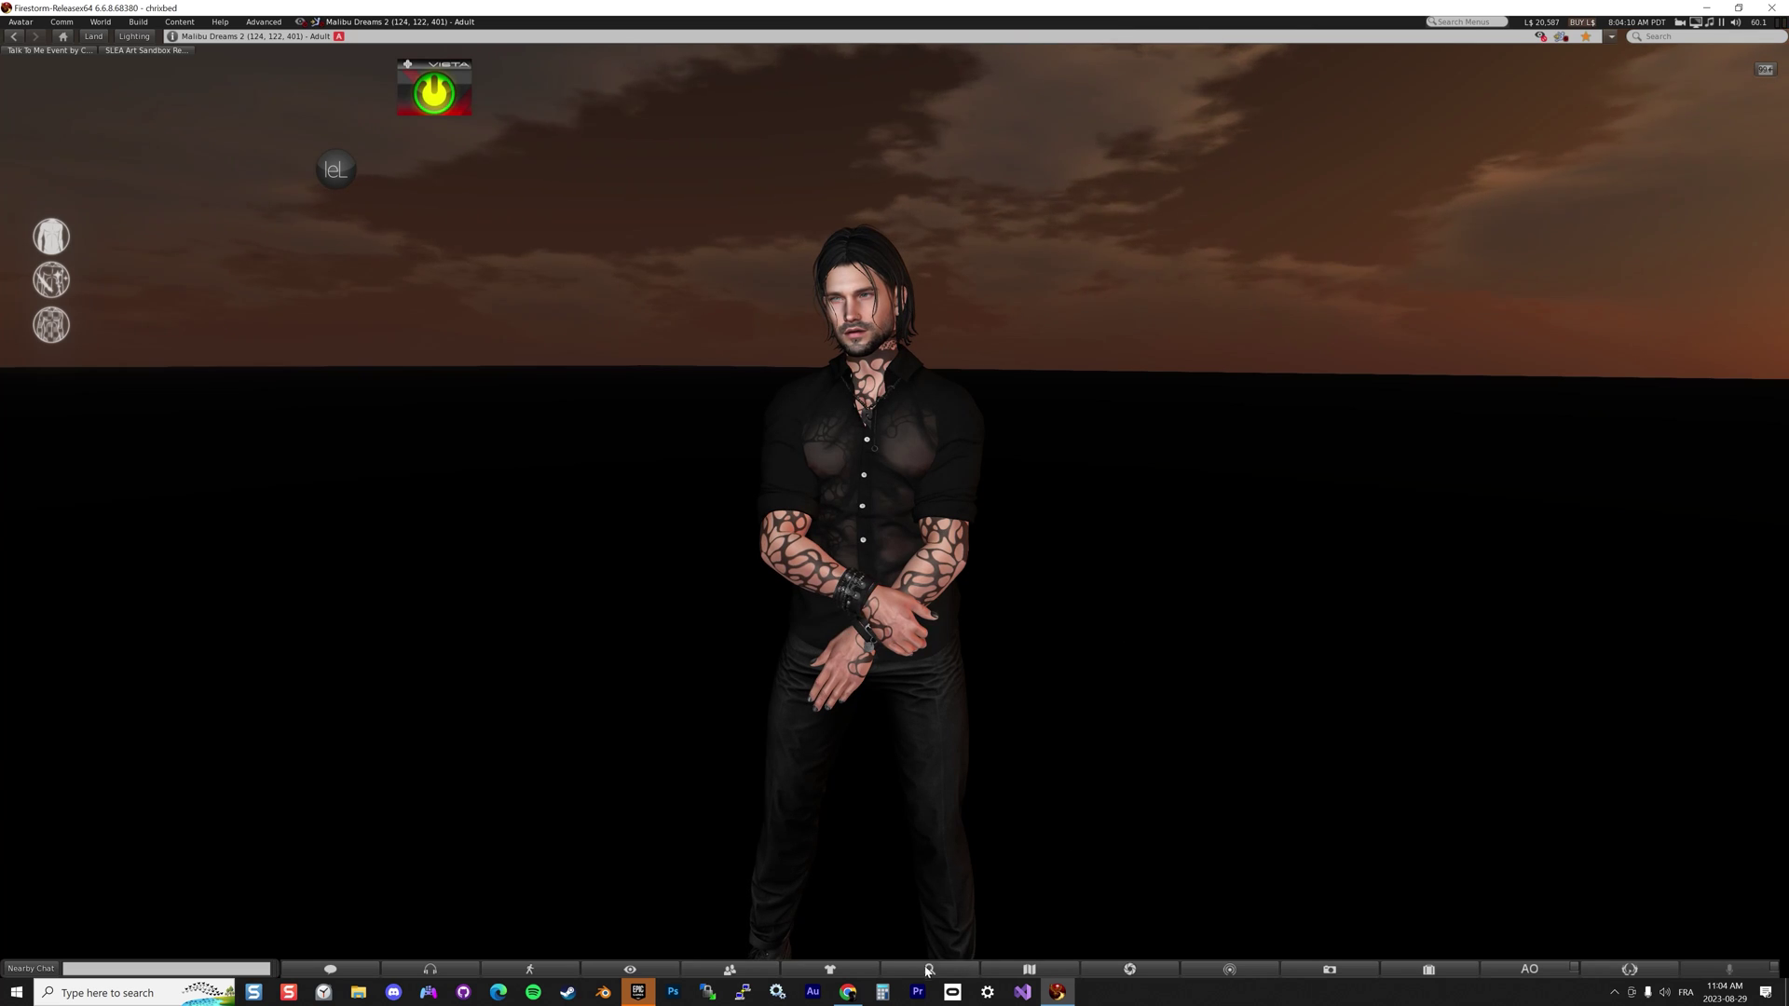
# Switch from Firestorm to the browser and go to the blender.org home page tab
pyautogui.click(847, 993)
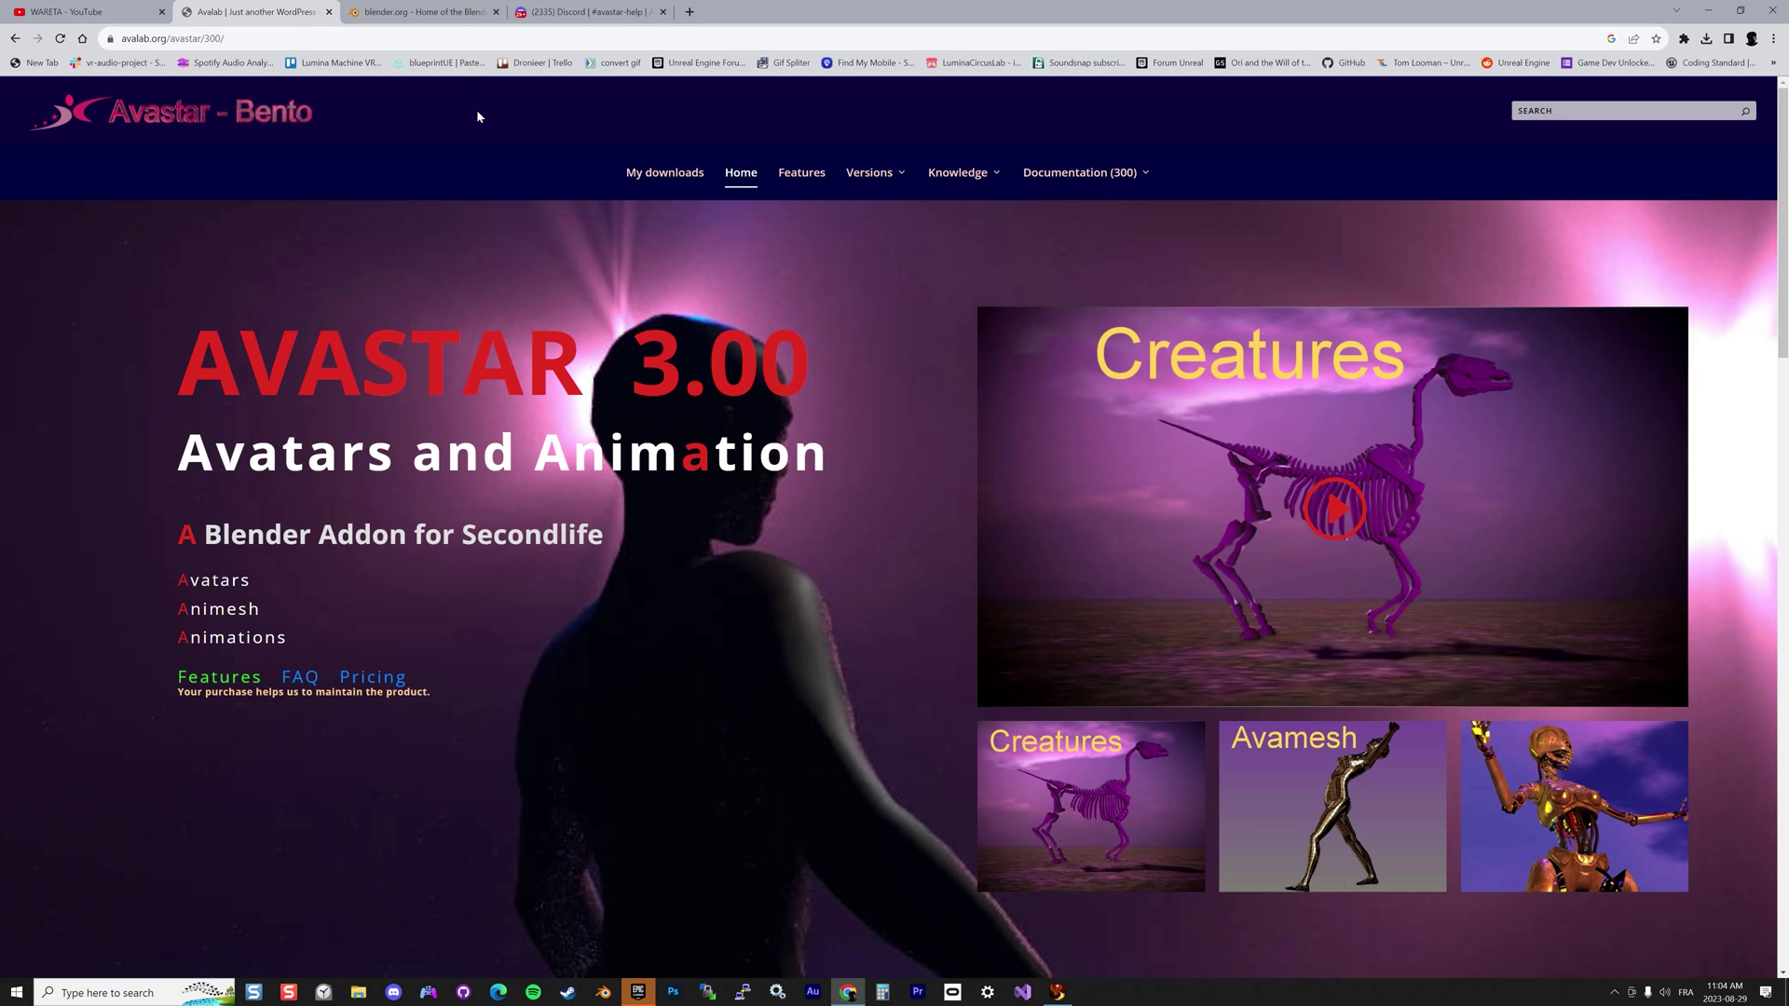
pyautogui.click(419, 11)
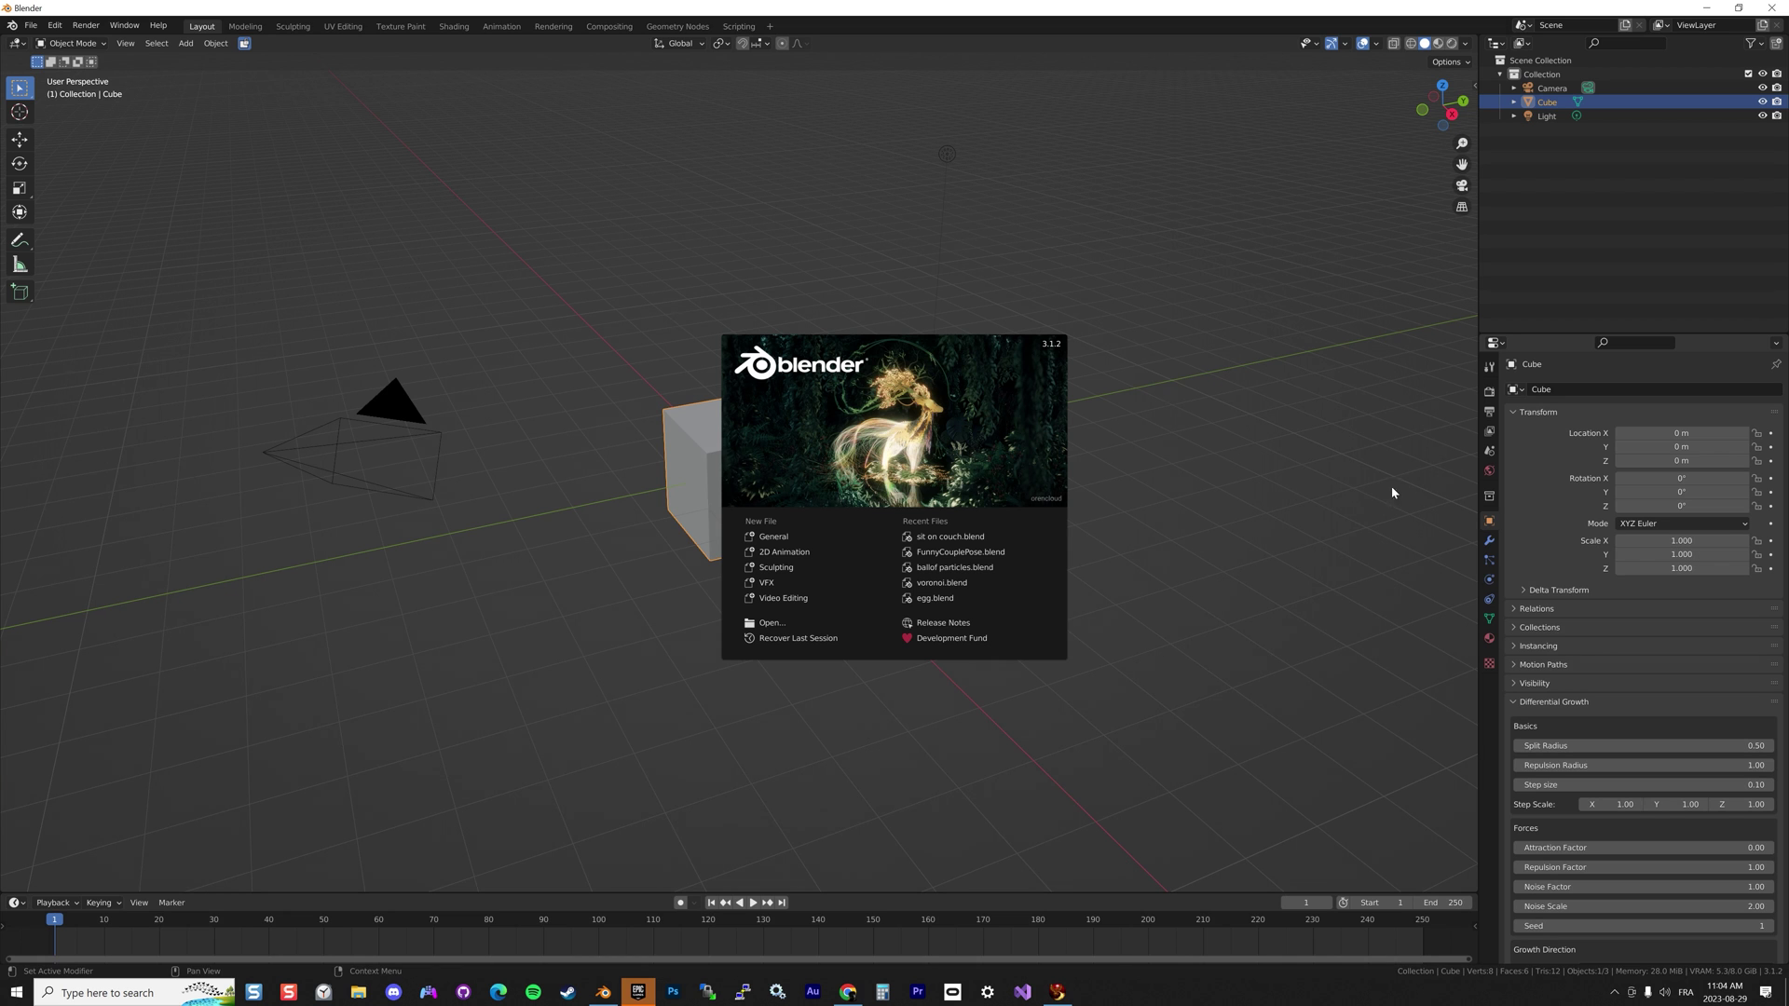
# Dismiss the Blender splash screen and delete the default cube
pyautogui.click(578, 591)
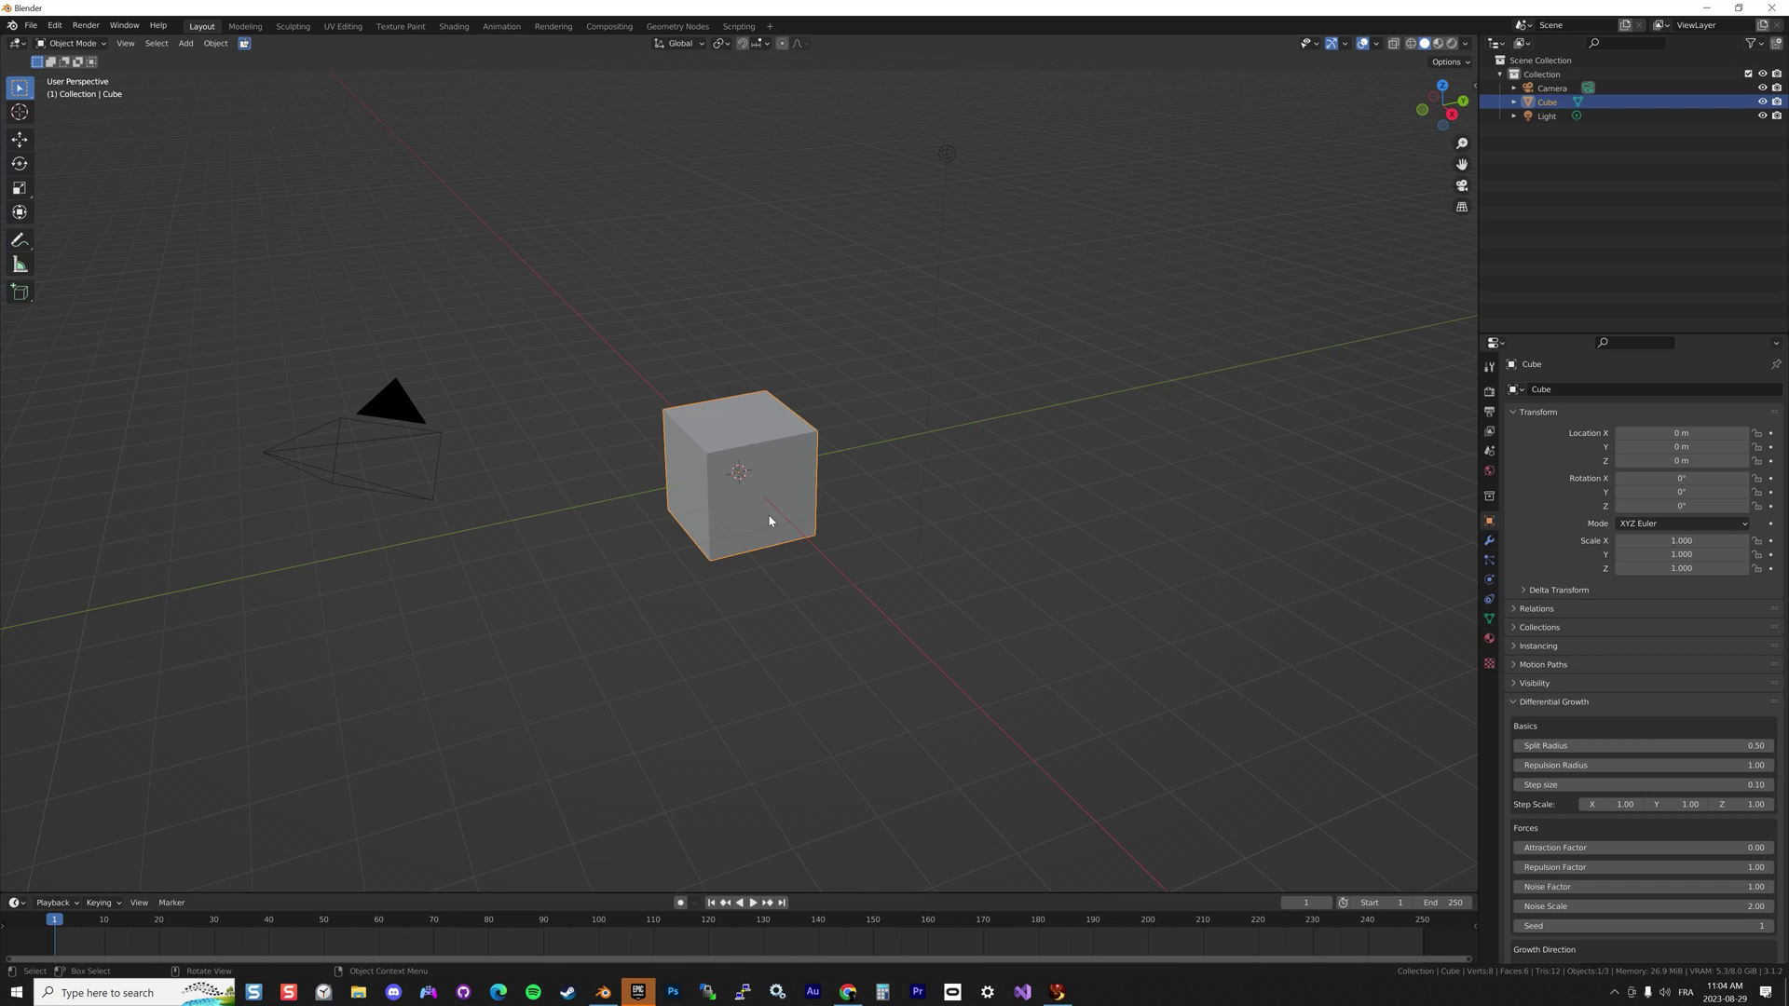
pyautogui.press('Delete')
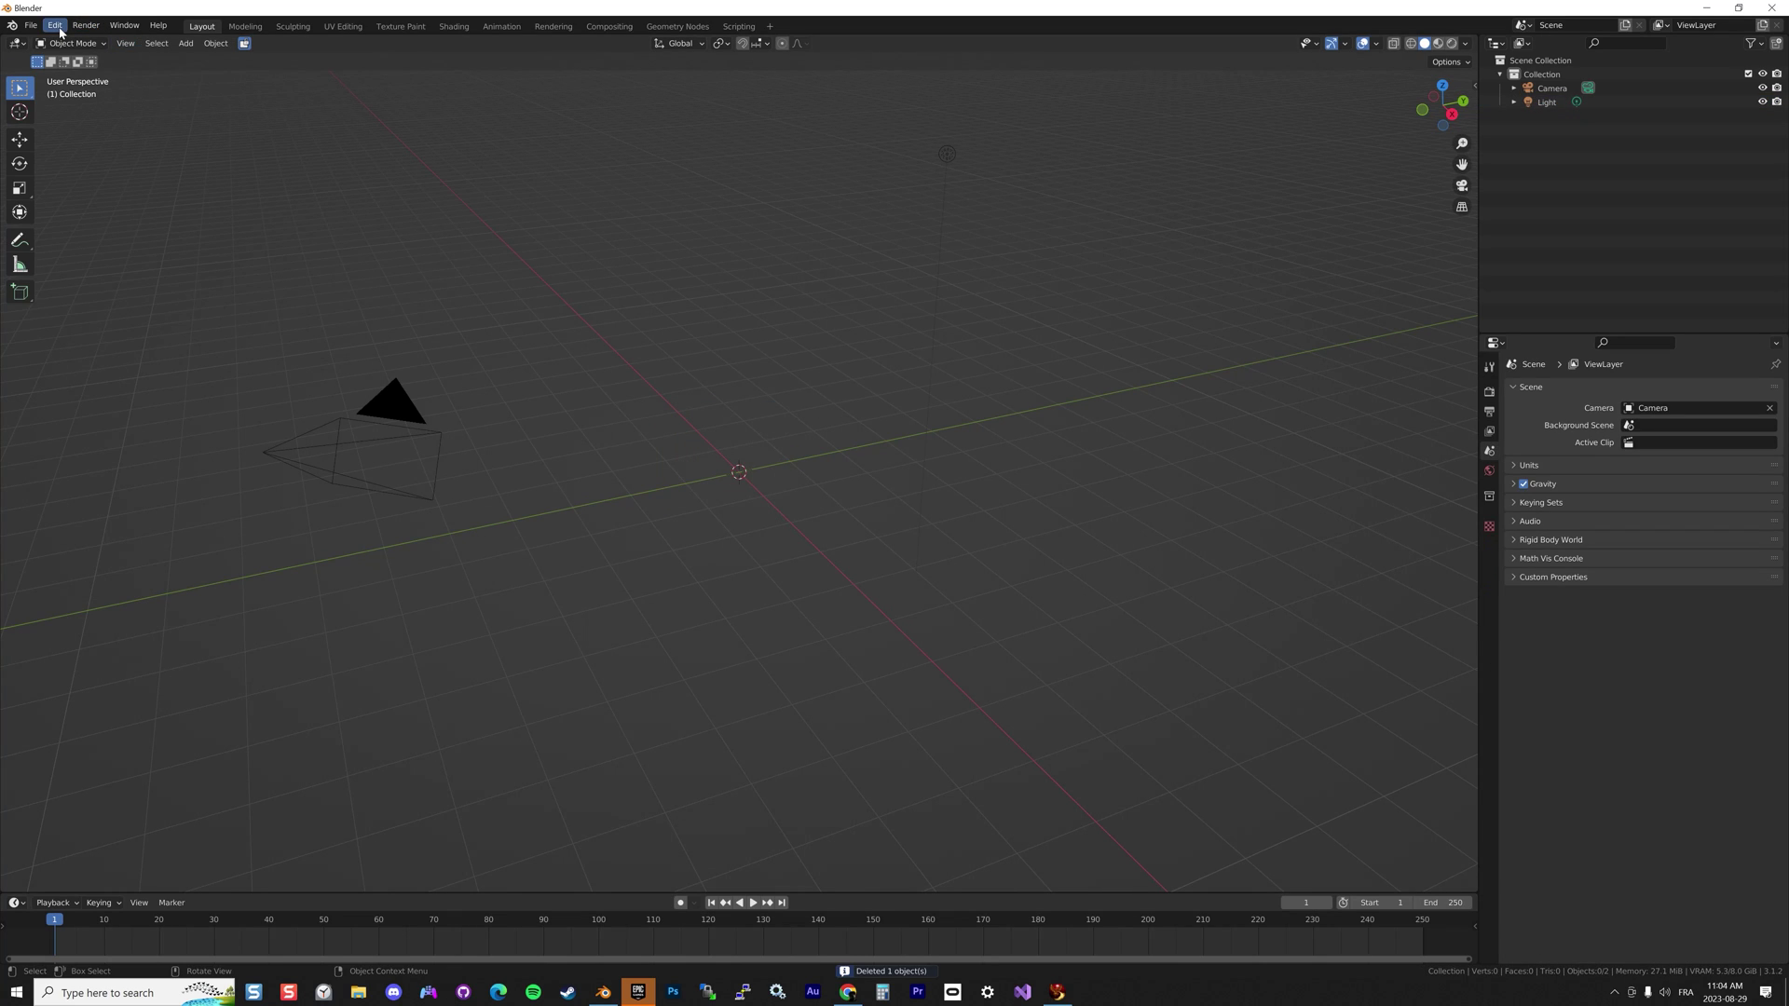
pyautogui.click(58, 28)
pyautogui.click(95, 224)
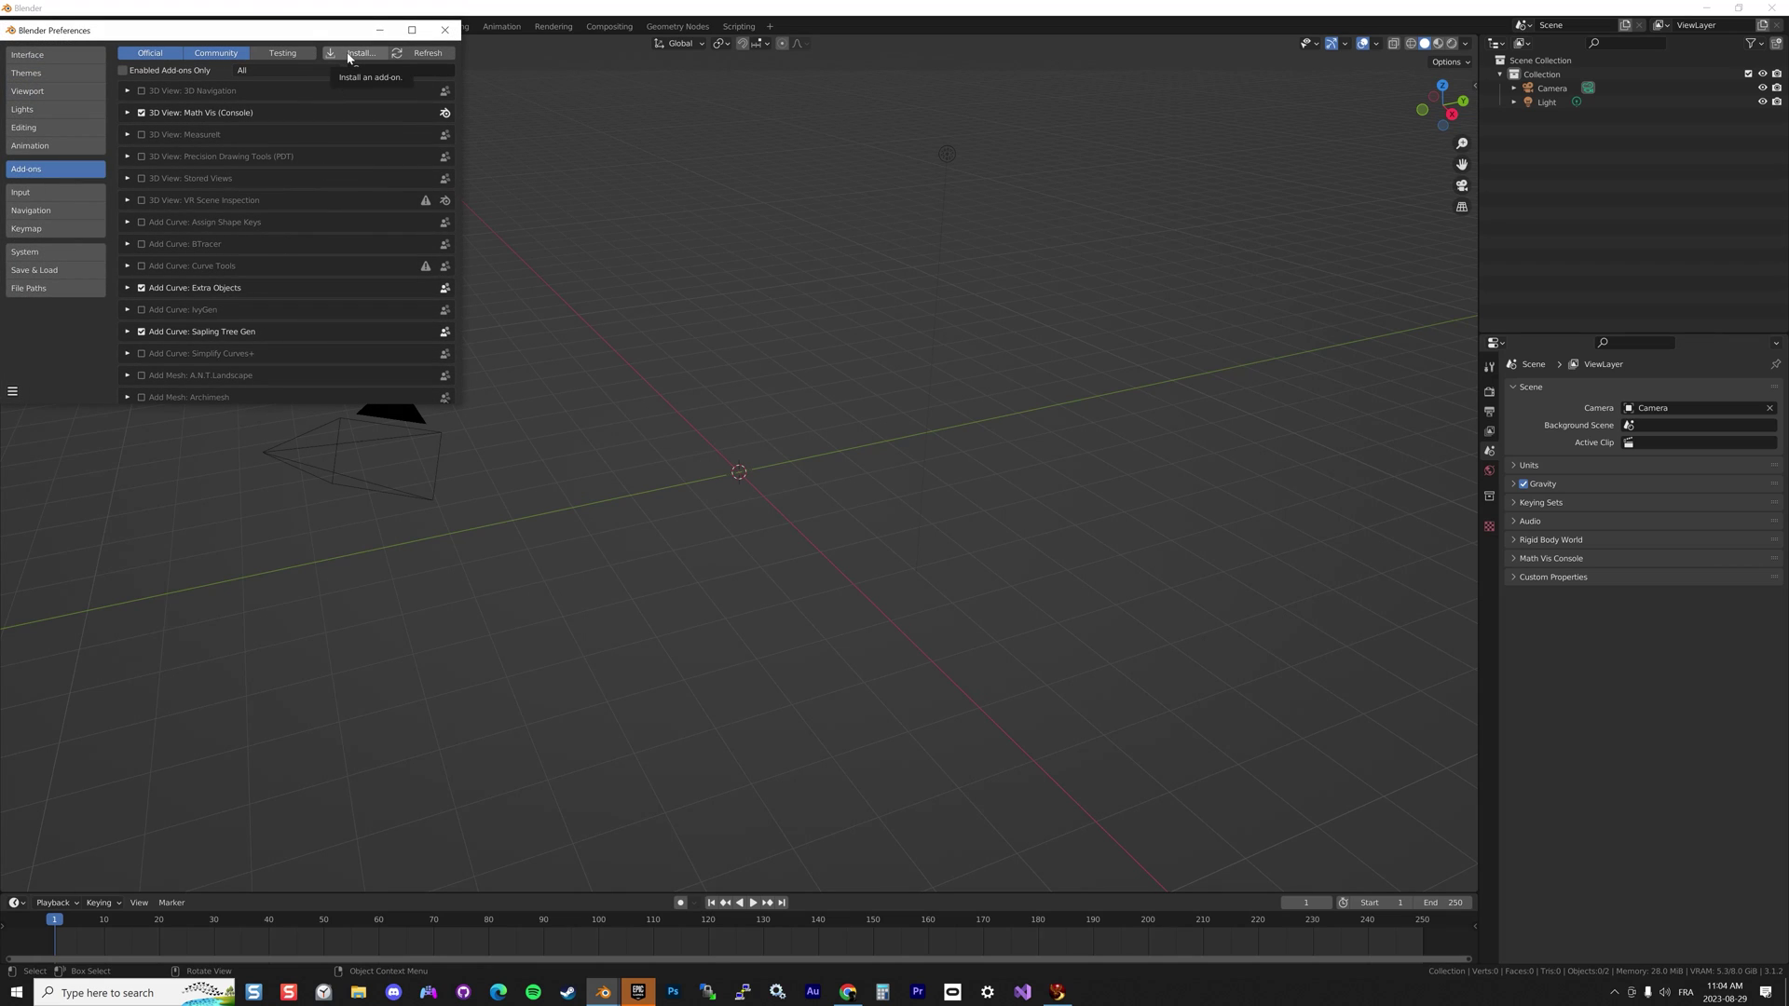
pyautogui.click(380, 69)
pyautogui.write('ava')
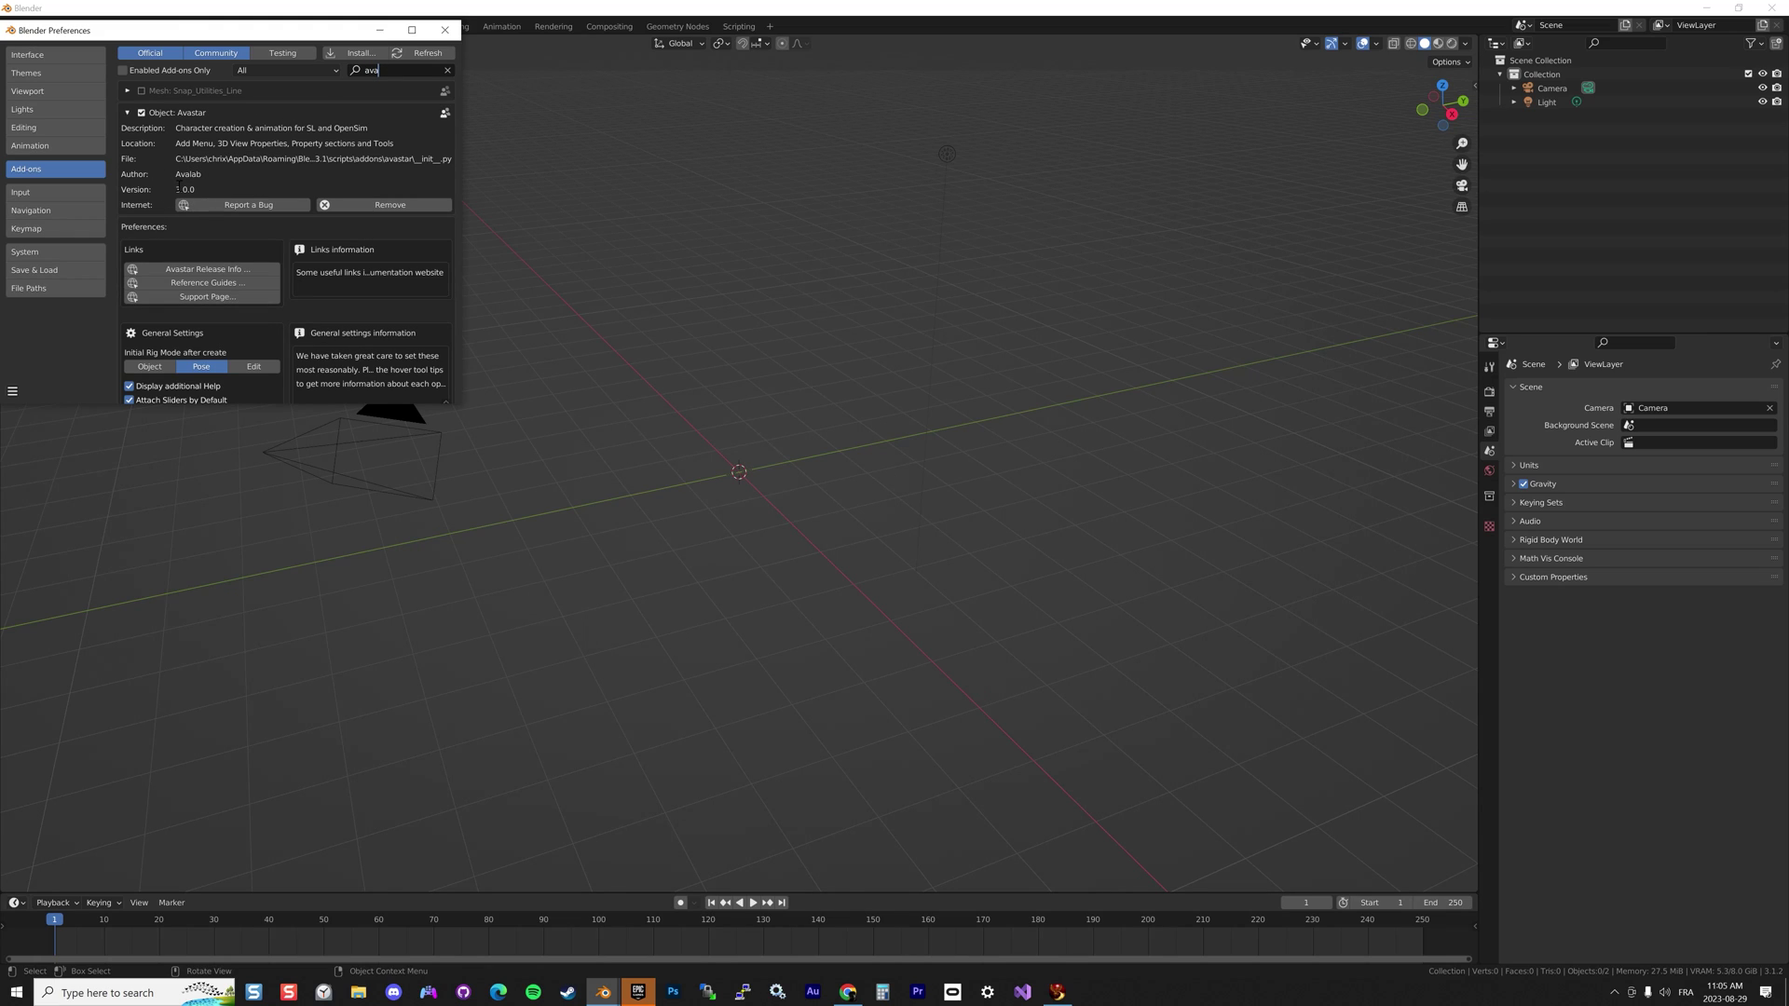
pyautogui.click(439, 31)
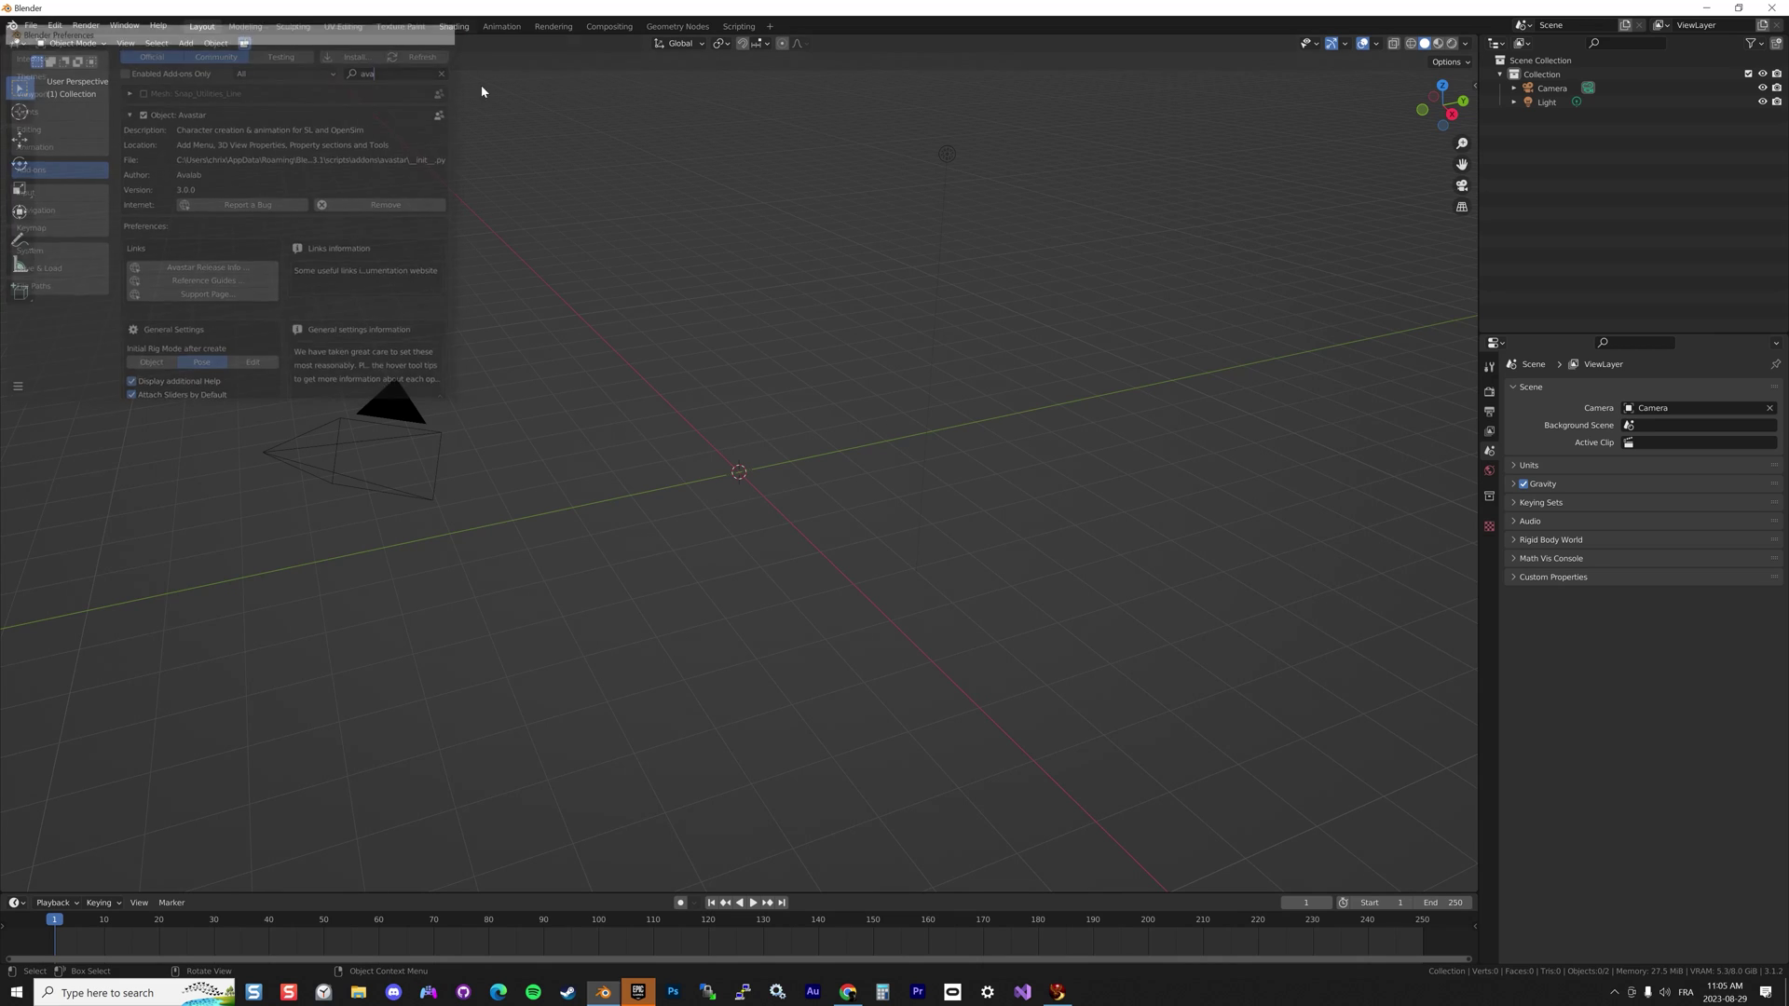
# Add an Avastar '2 - Complete' character to the scene
pyautogui.click(187, 43)
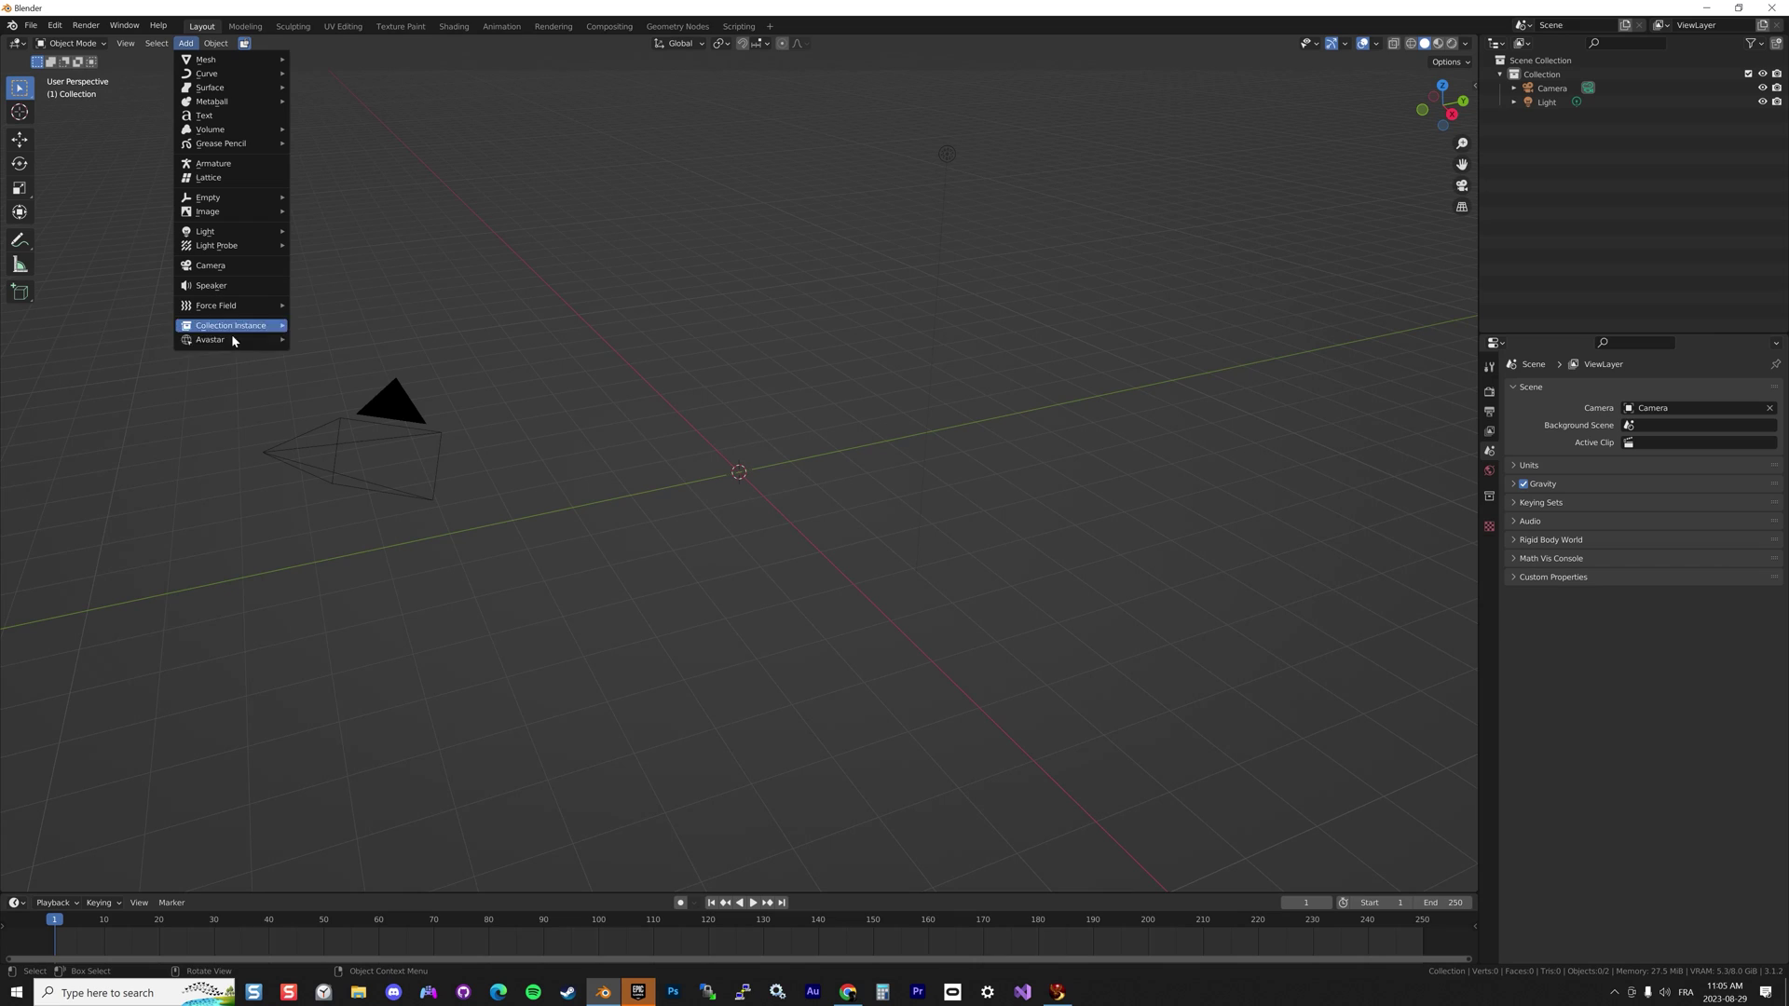
pyautogui.moveTo(228, 348)
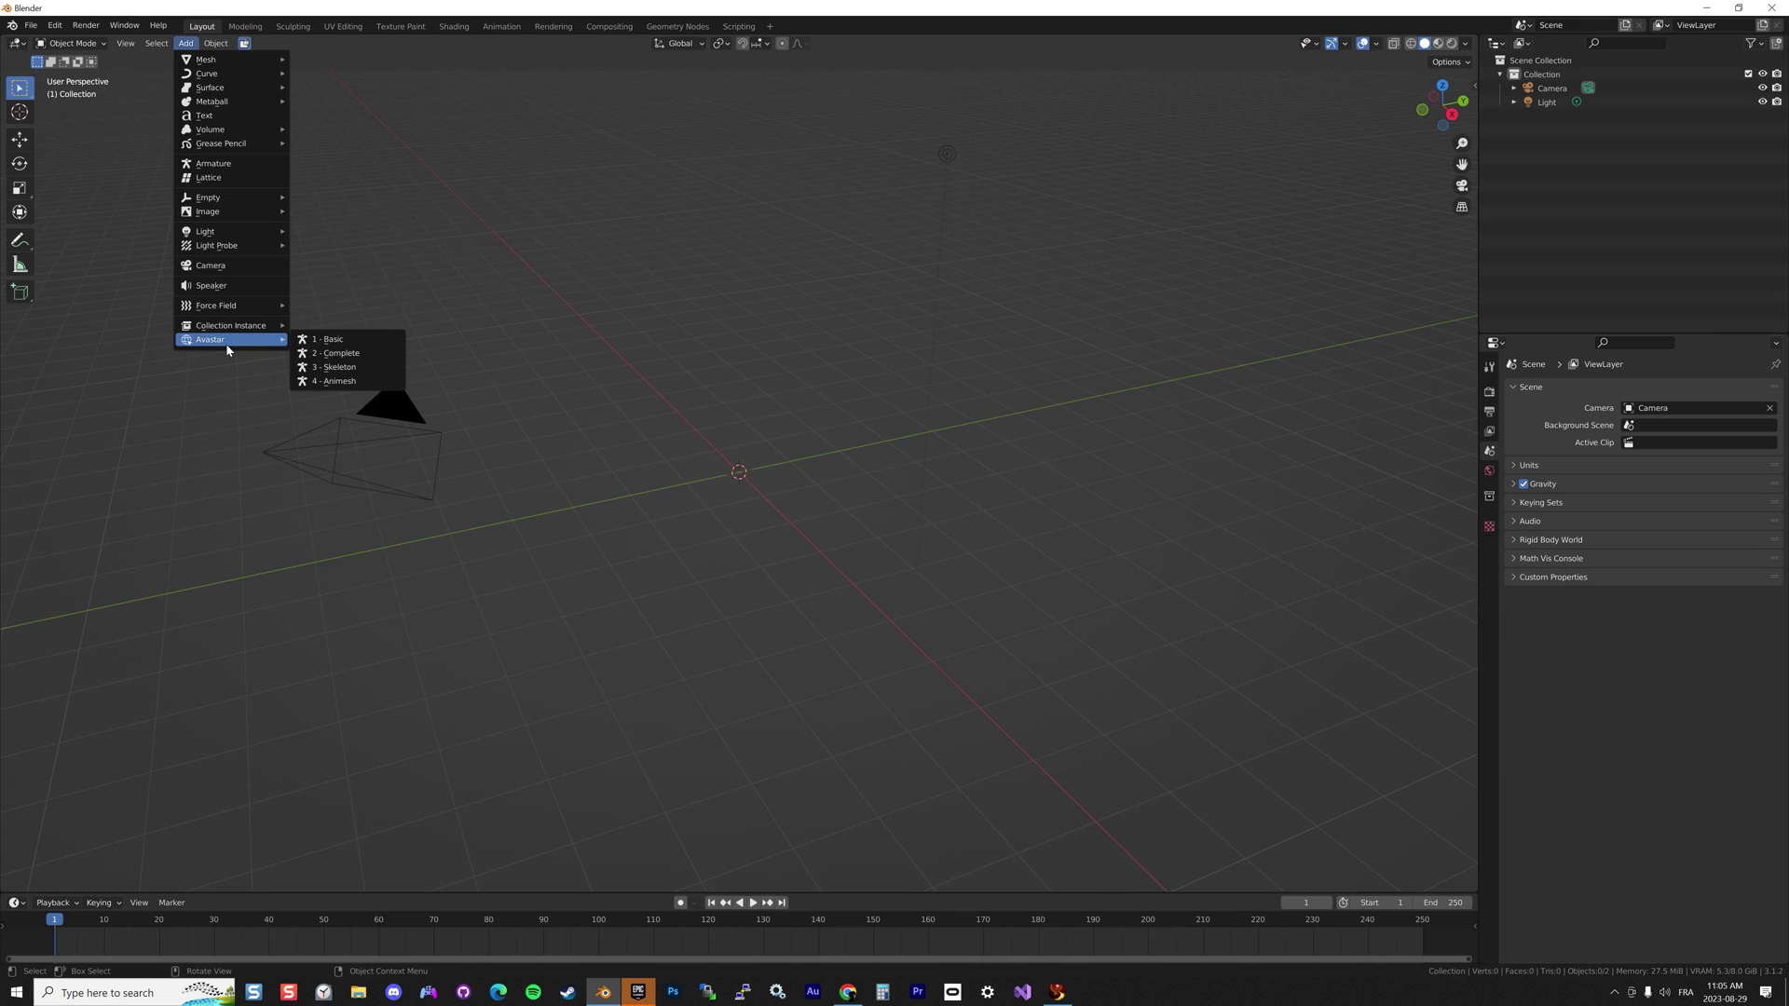
pyautogui.click(349, 358)
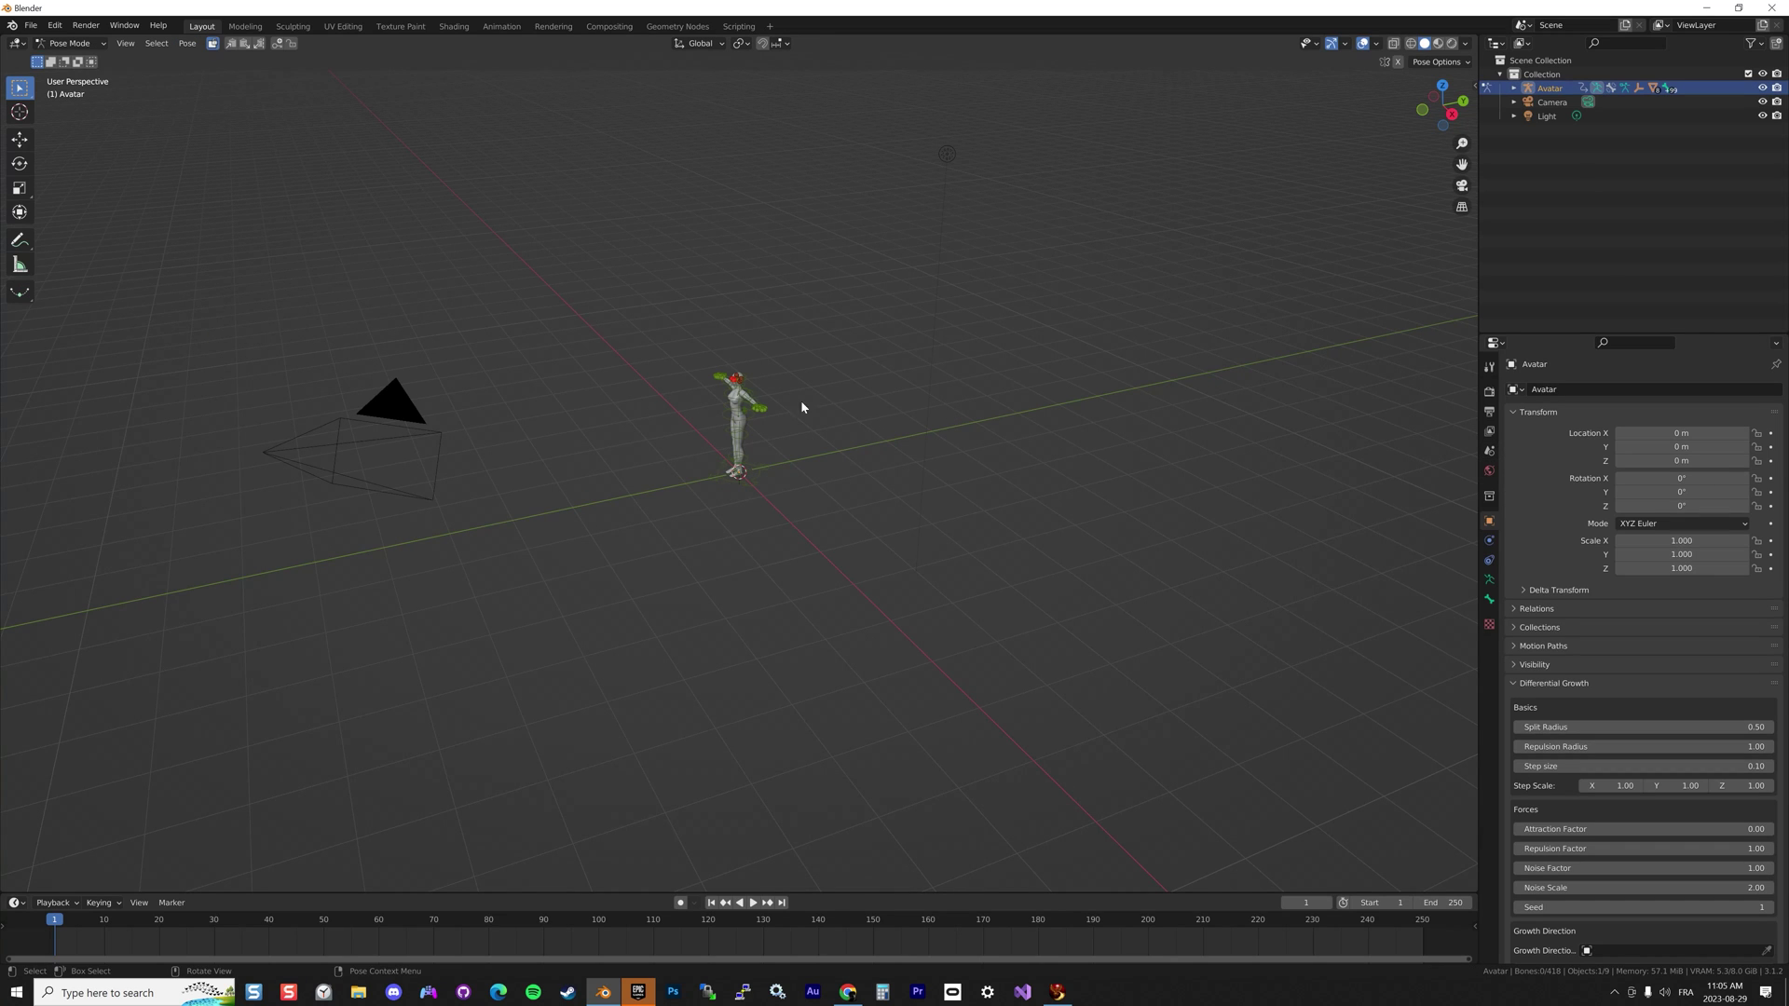
# Lower the left arm by rotating the ShoulderLeft, ElbowLeft and WristLeft bones
pyautogui.moveTo(745, 277); pyautogui.dragTo(937, 340, button='middle')
pyautogui.scroll(2, 937, 342)
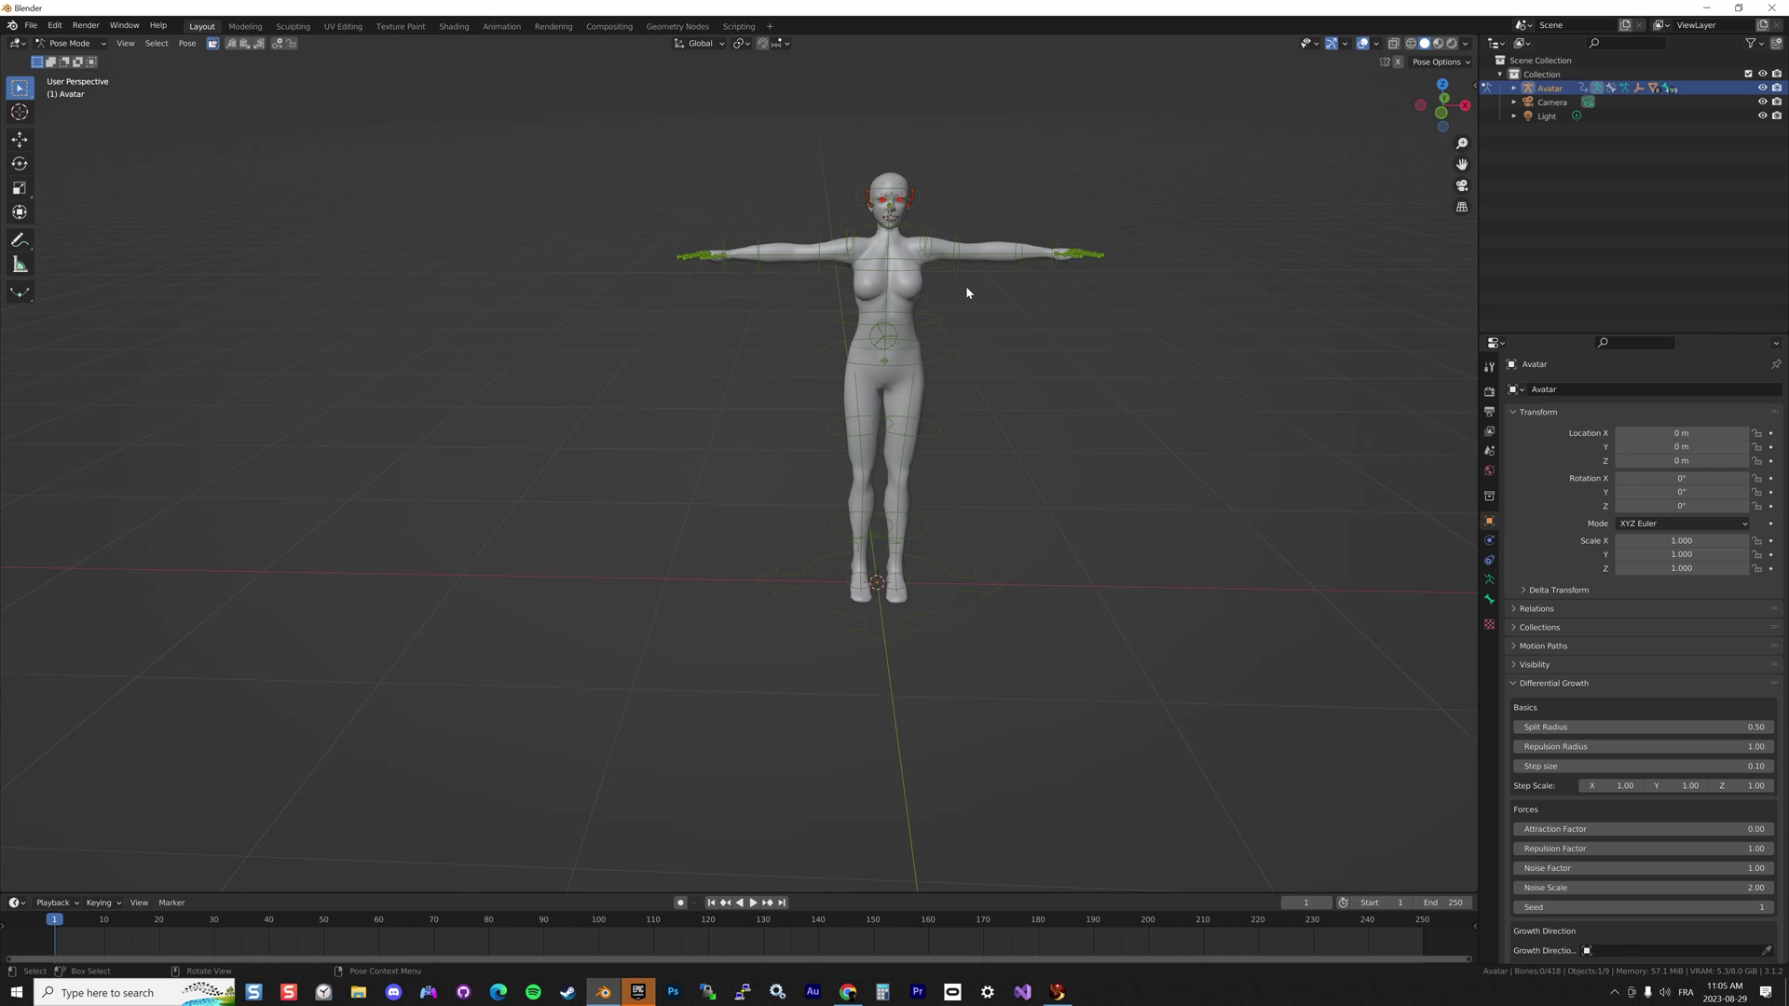
pyautogui.press('KP_1')
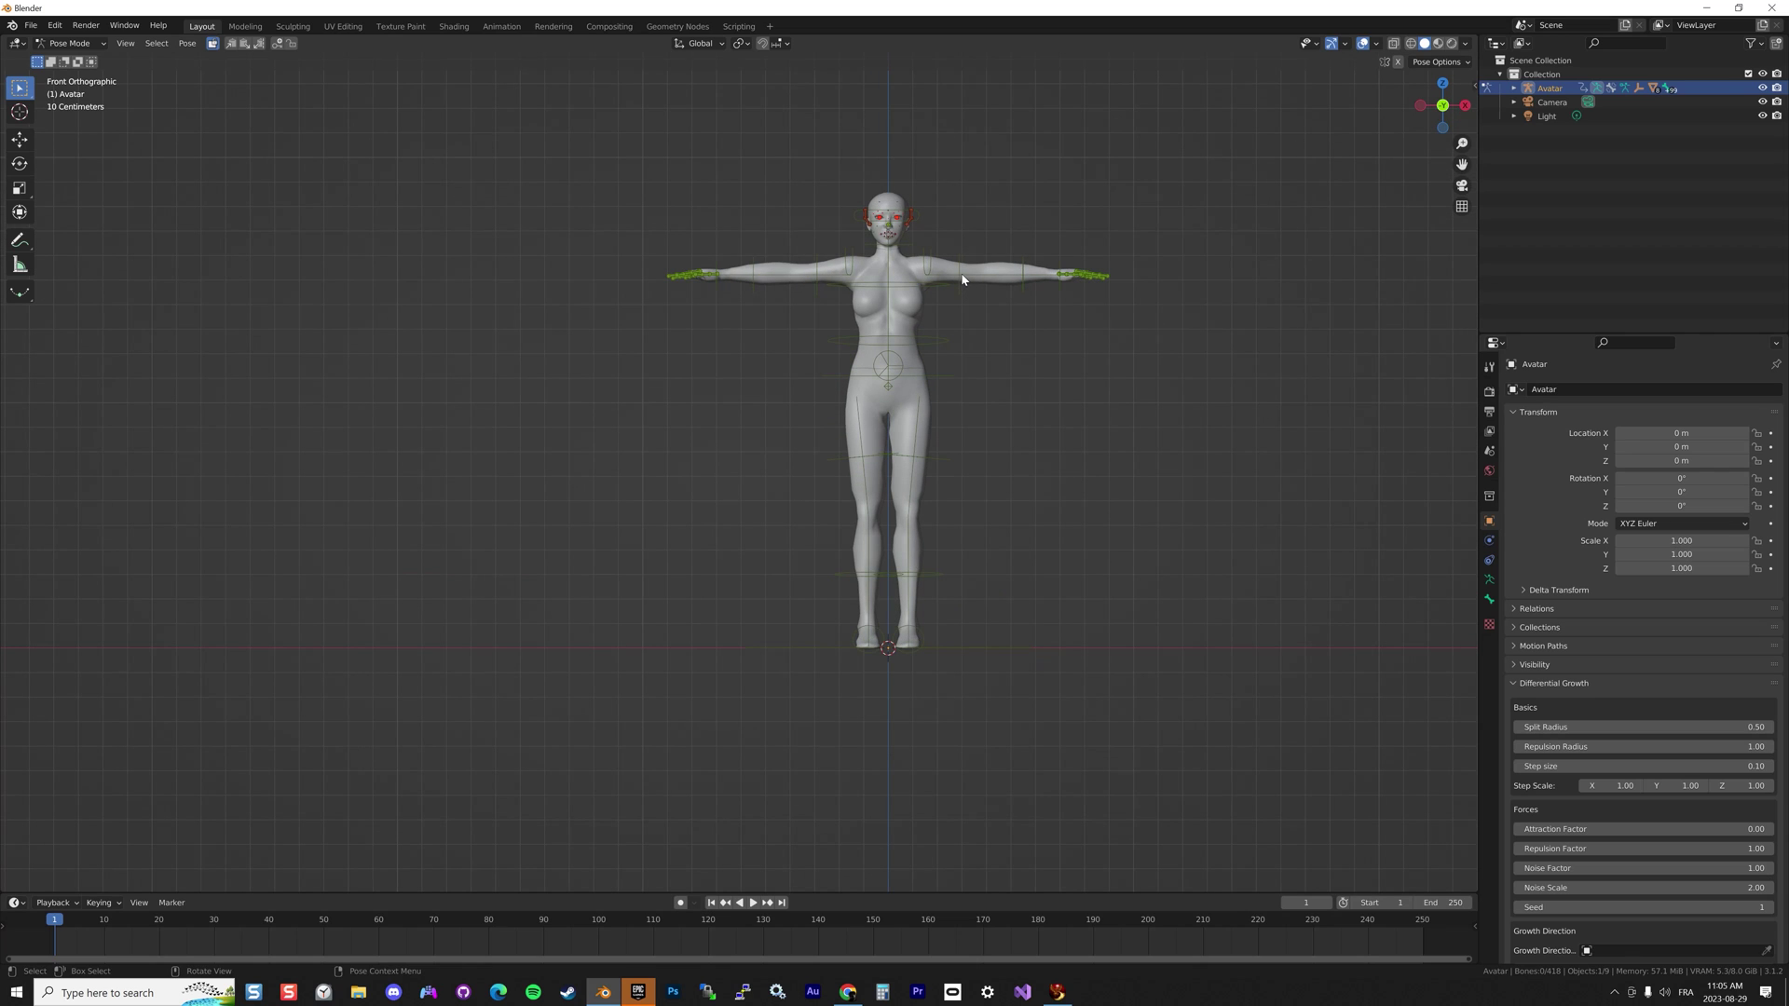
pyautogui.click(963, 278)
pyautogui.moveTo(1047, 296); pyautogui.dragTo(970, 343, button='middle')
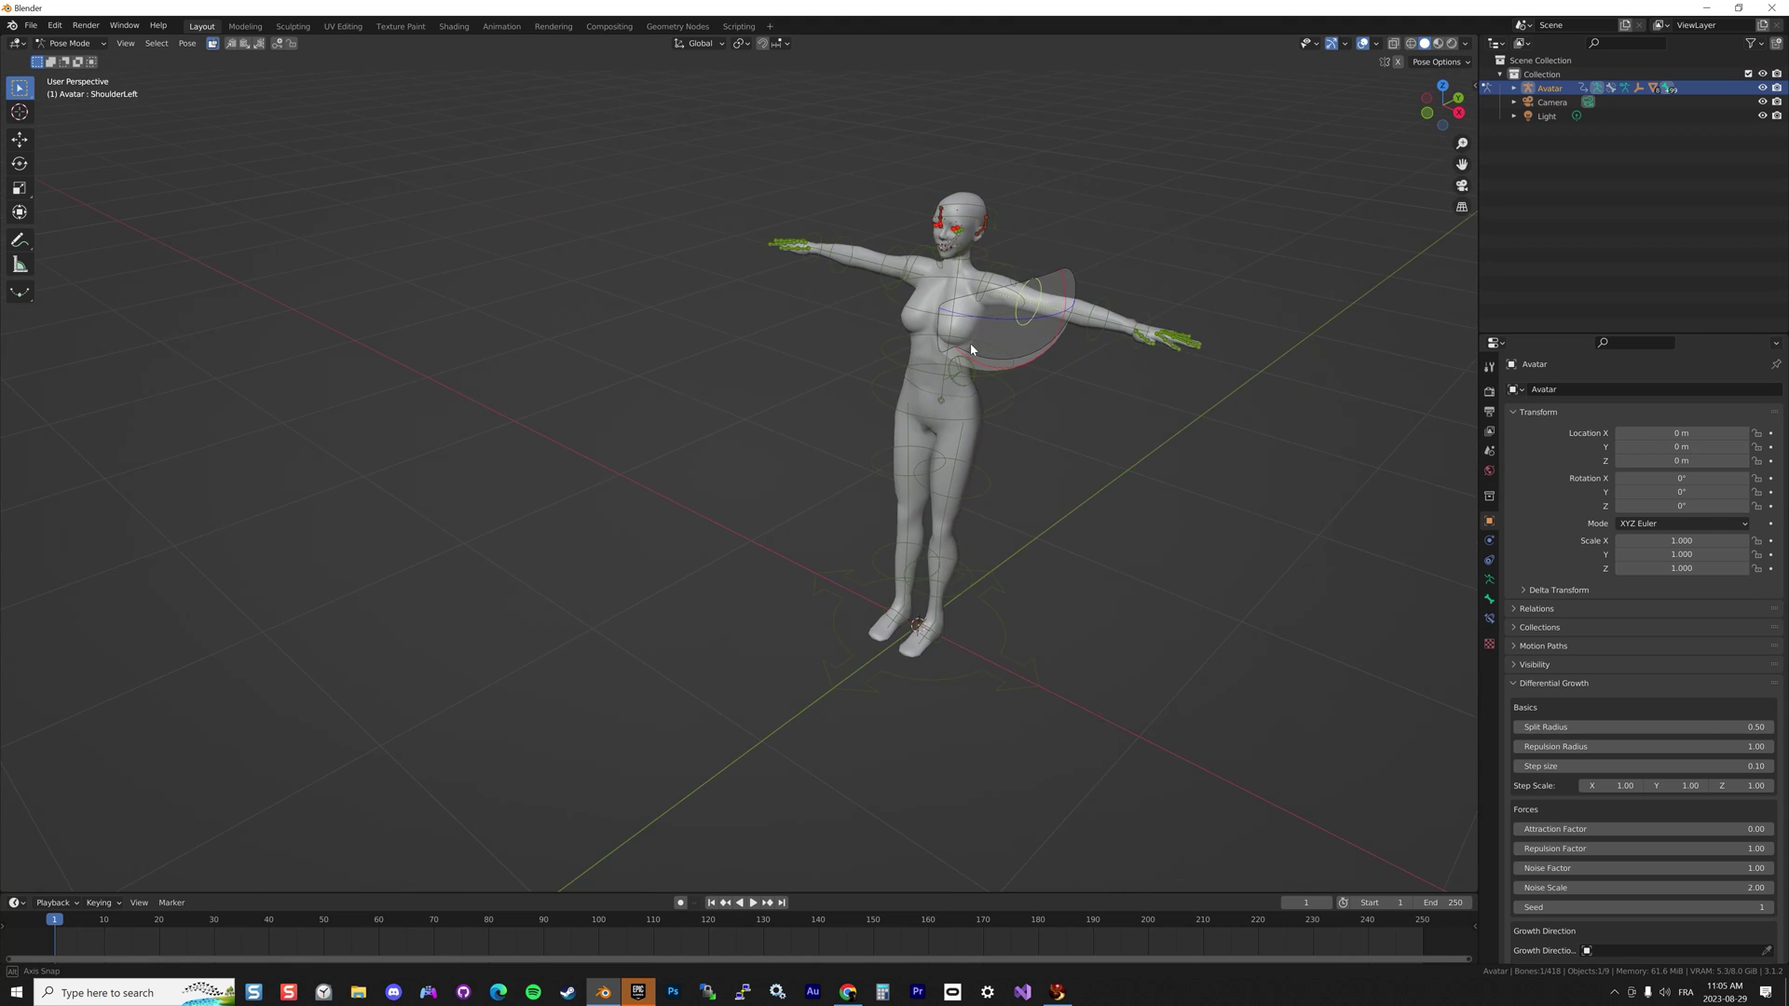
pyautogui.press('r')
pyautogui.click(908, 377)
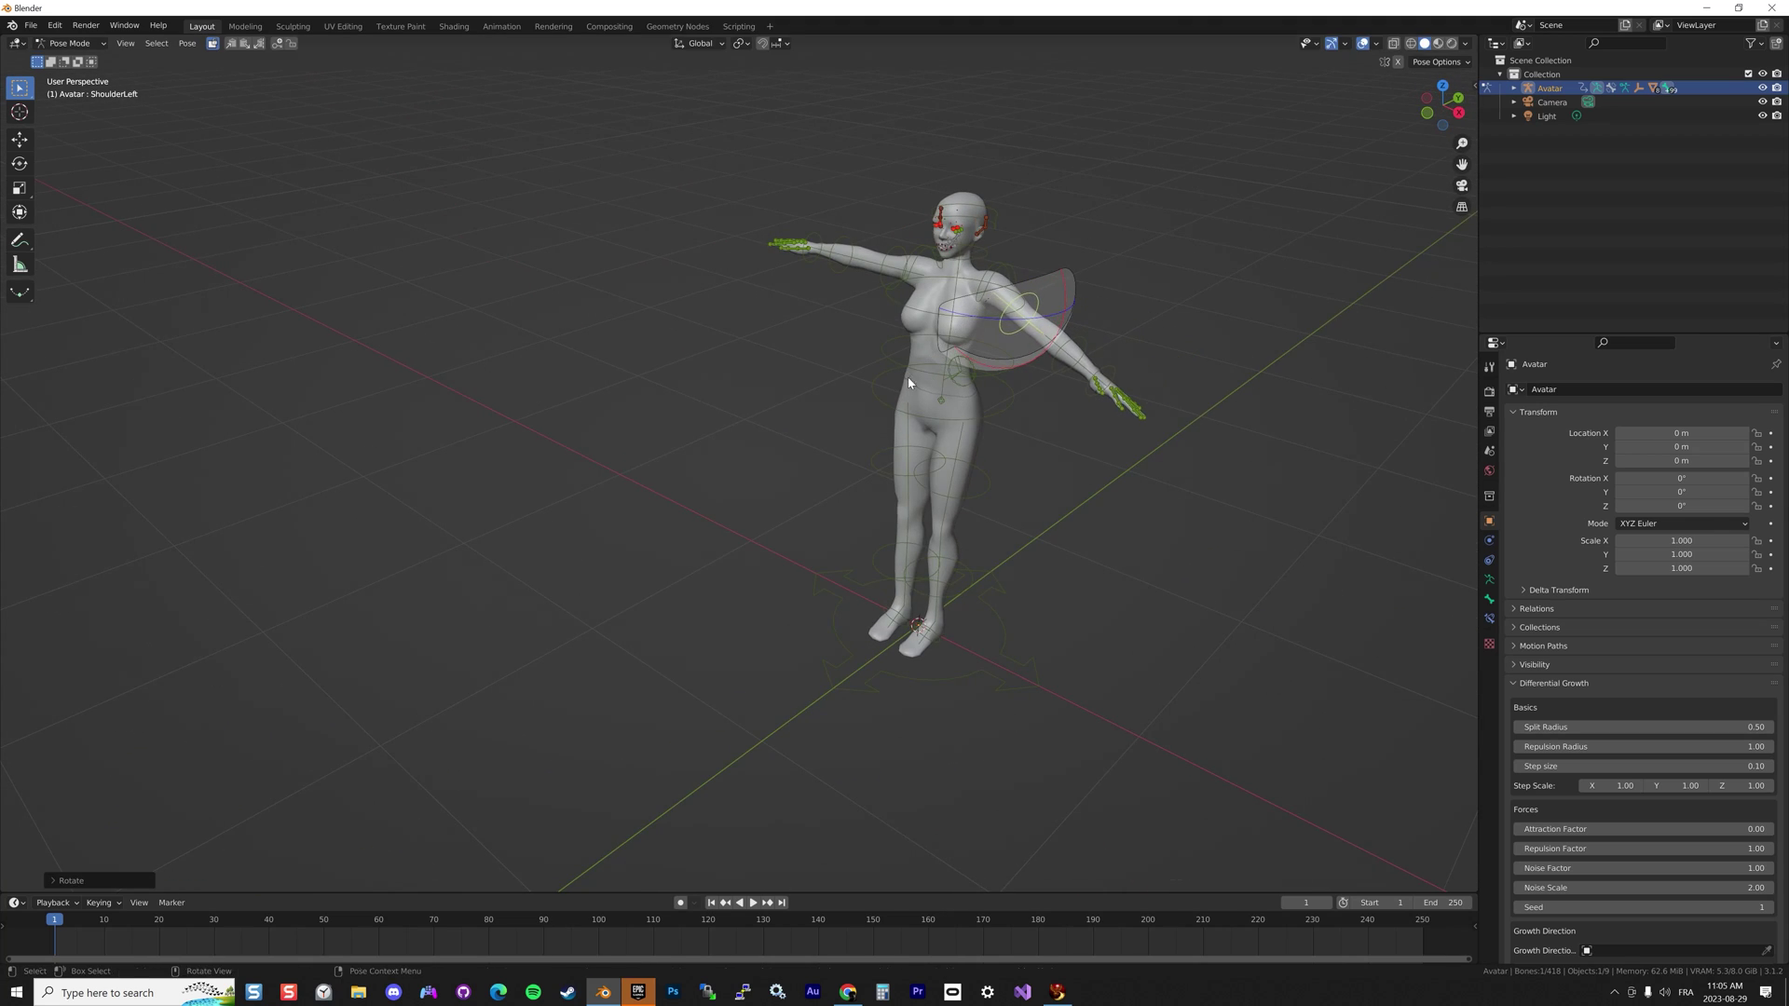
pyautogui.click(1081, 354)
pyautogui.press('r')
pyautogui.click(1046, 363)
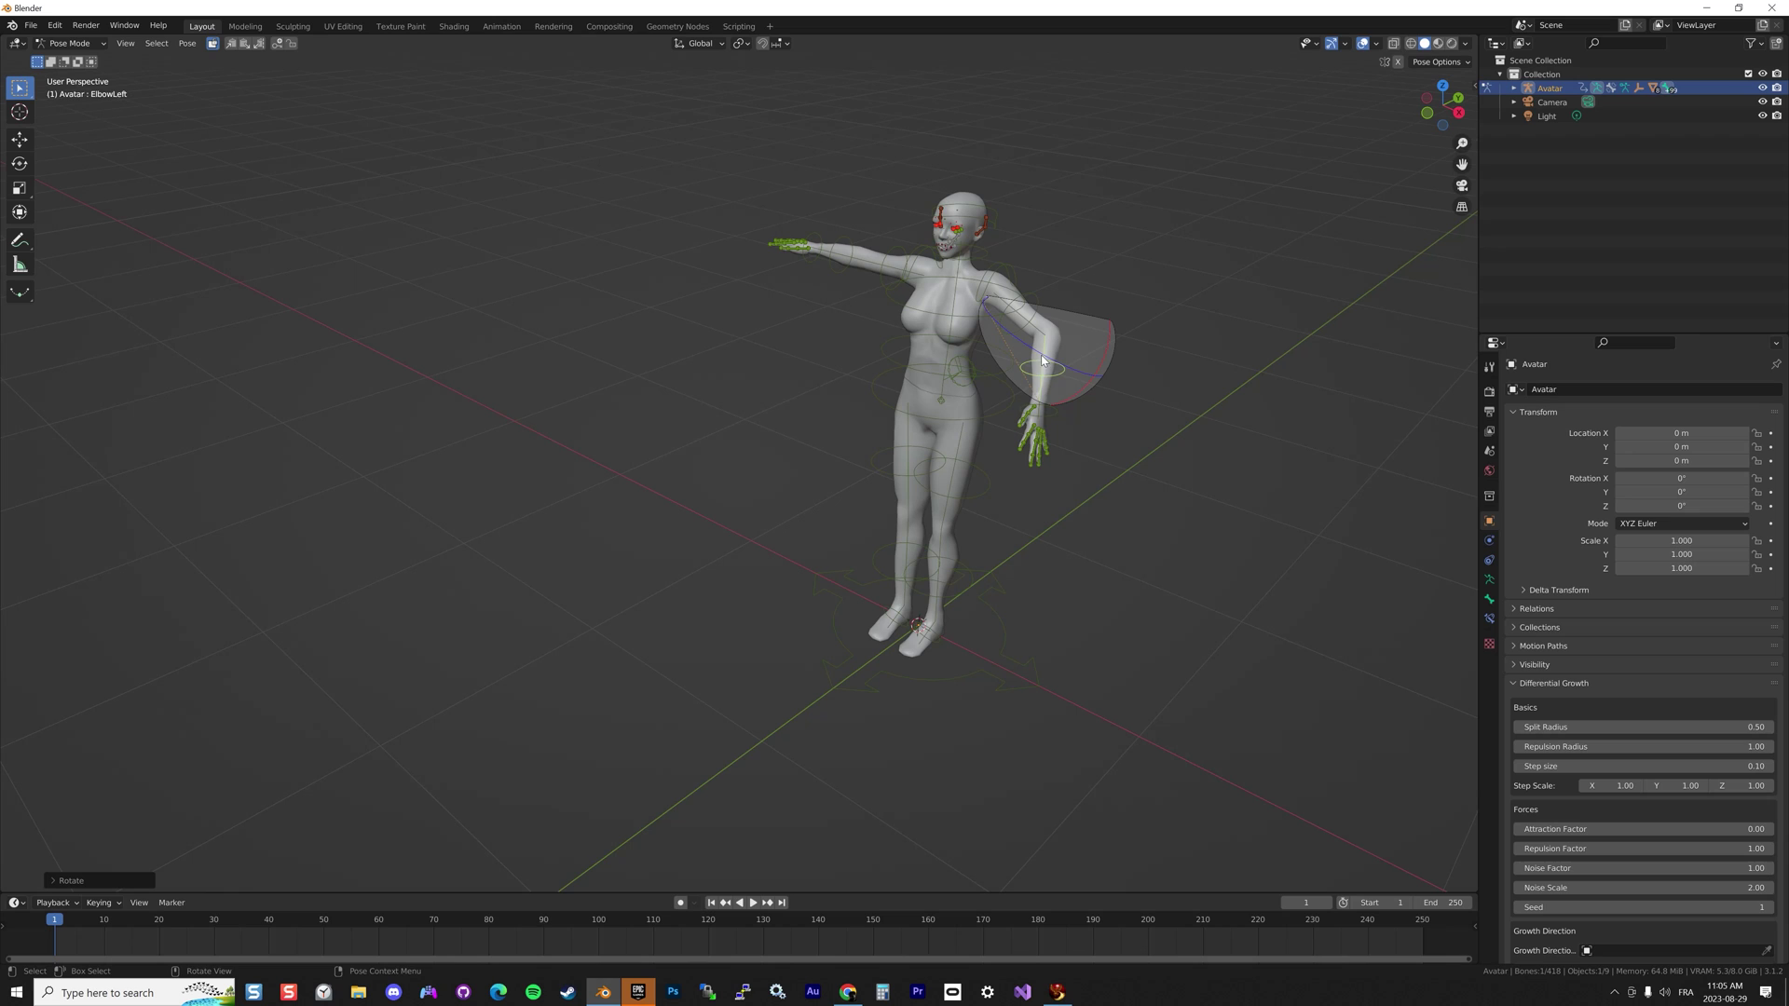
pyautogui.click(1040, 412)
pyautogui.press('r')
pyautogui.click(1072, 392)
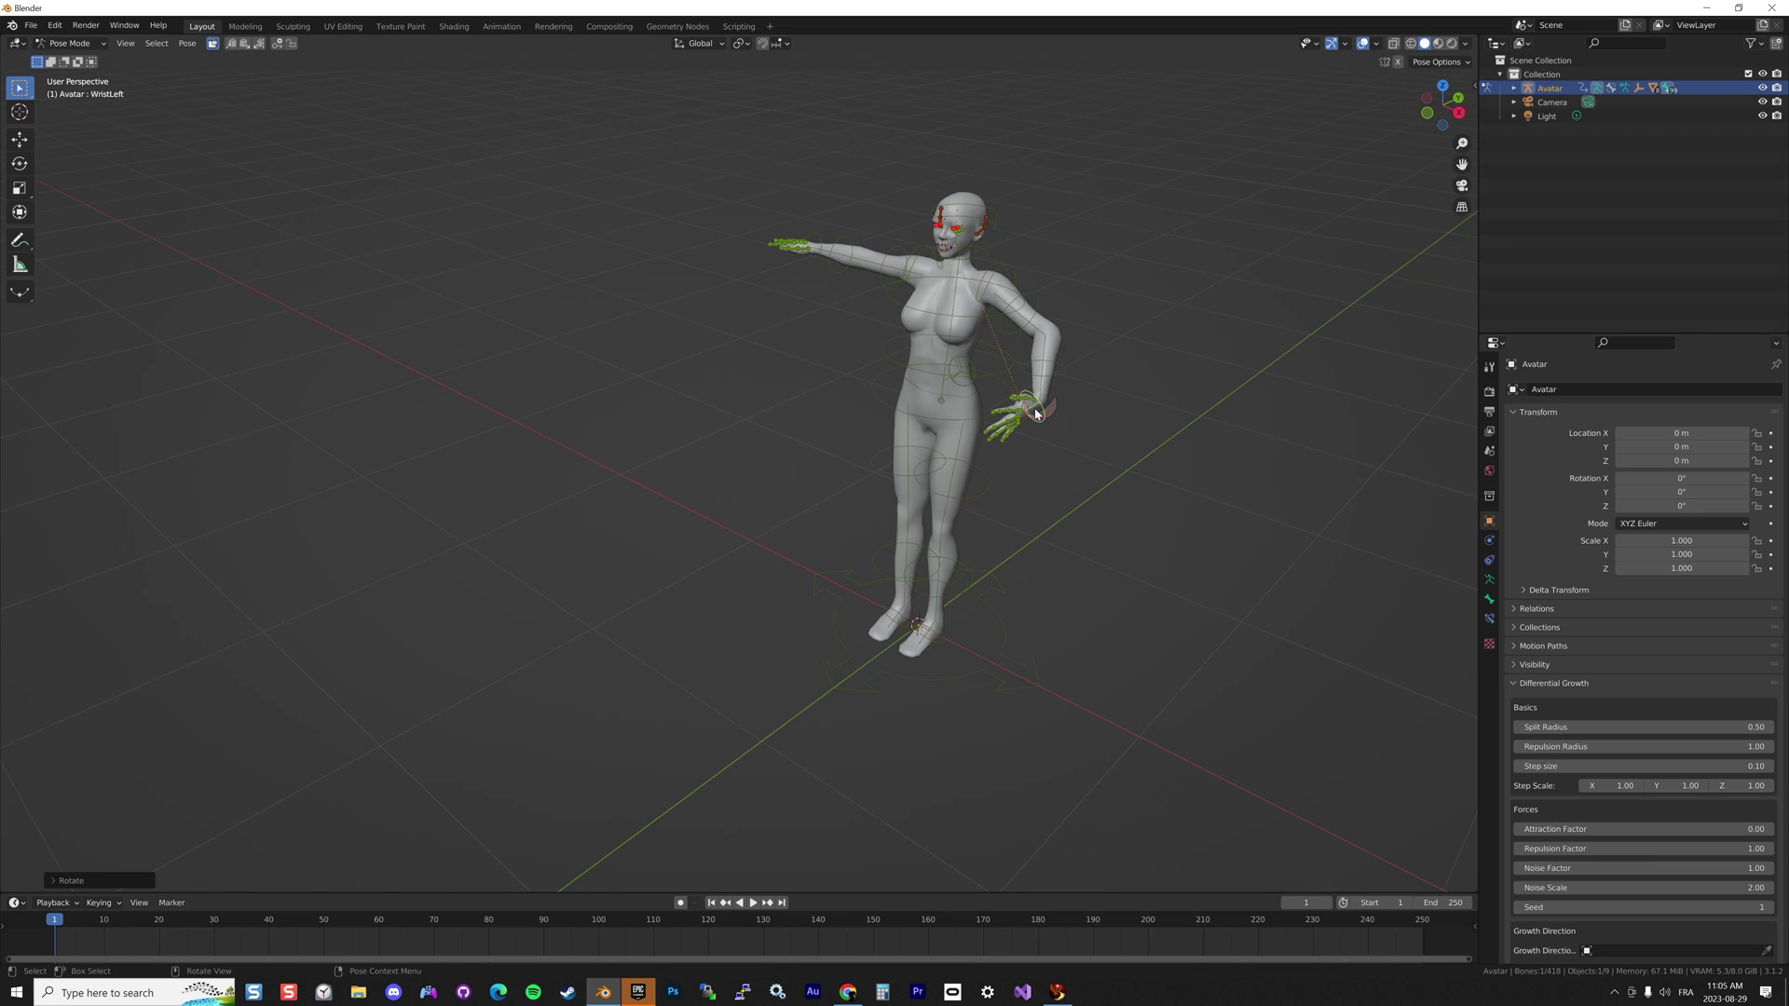
# Bend the right forearm down and turn the hand by rotating ElbowRight and WristRight
pyautogui.moveTo(1090, 386); pyautogui.dragTo(805, 239, button='middle')
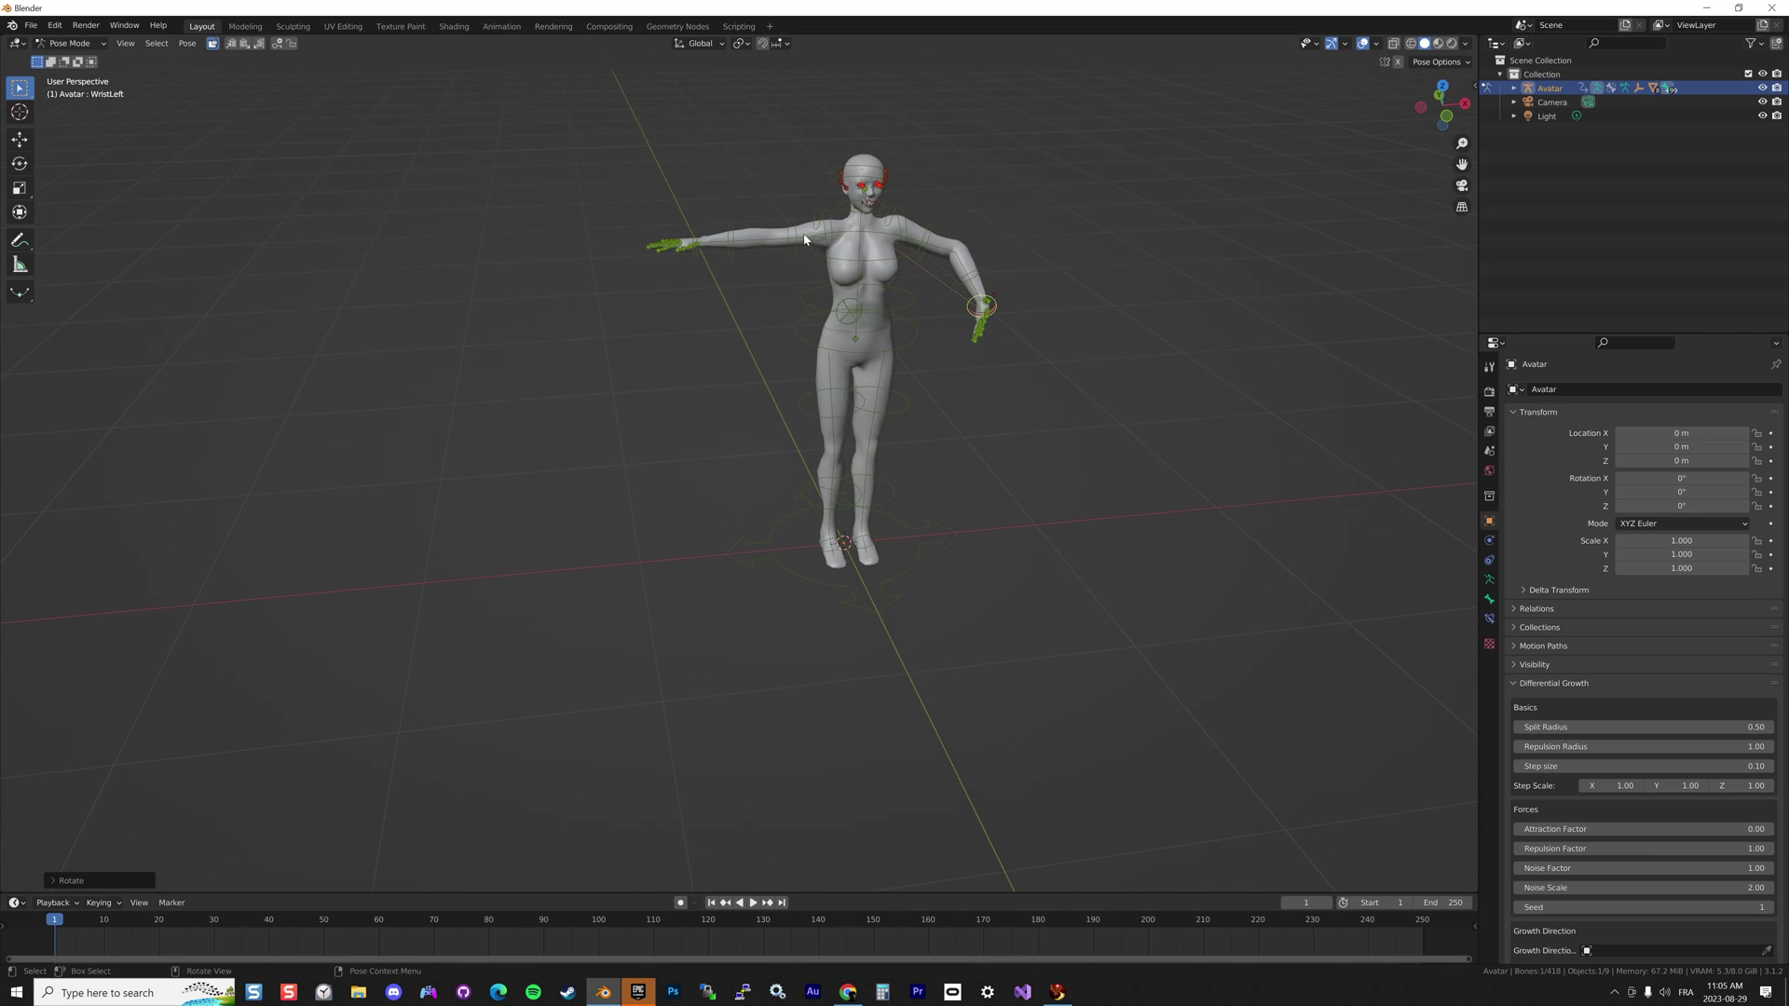
pyautogui.click(742, 241)
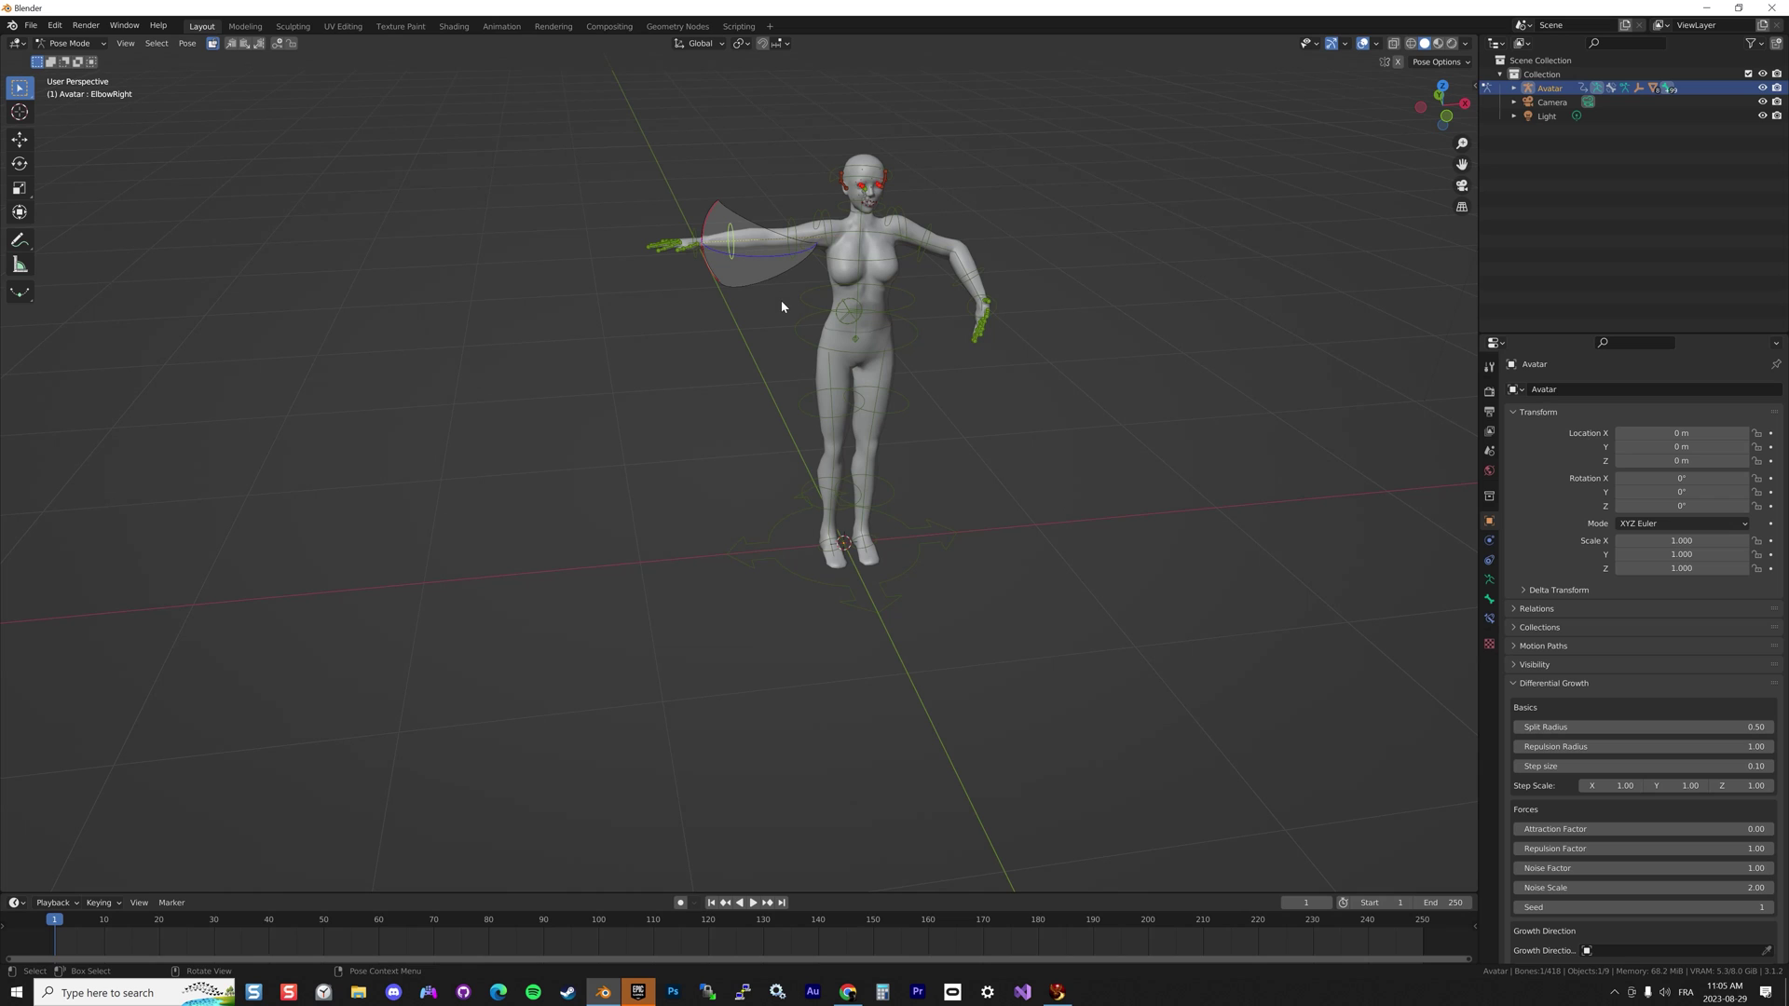
pyautogui.moveTo(703, 225)
pyautogui.mouseDown(button='middle')
pyautogui.moveTo(732, 218)
pyautogui.moveTo(707, 213)
pyautogui.mouseUp(button='middle')
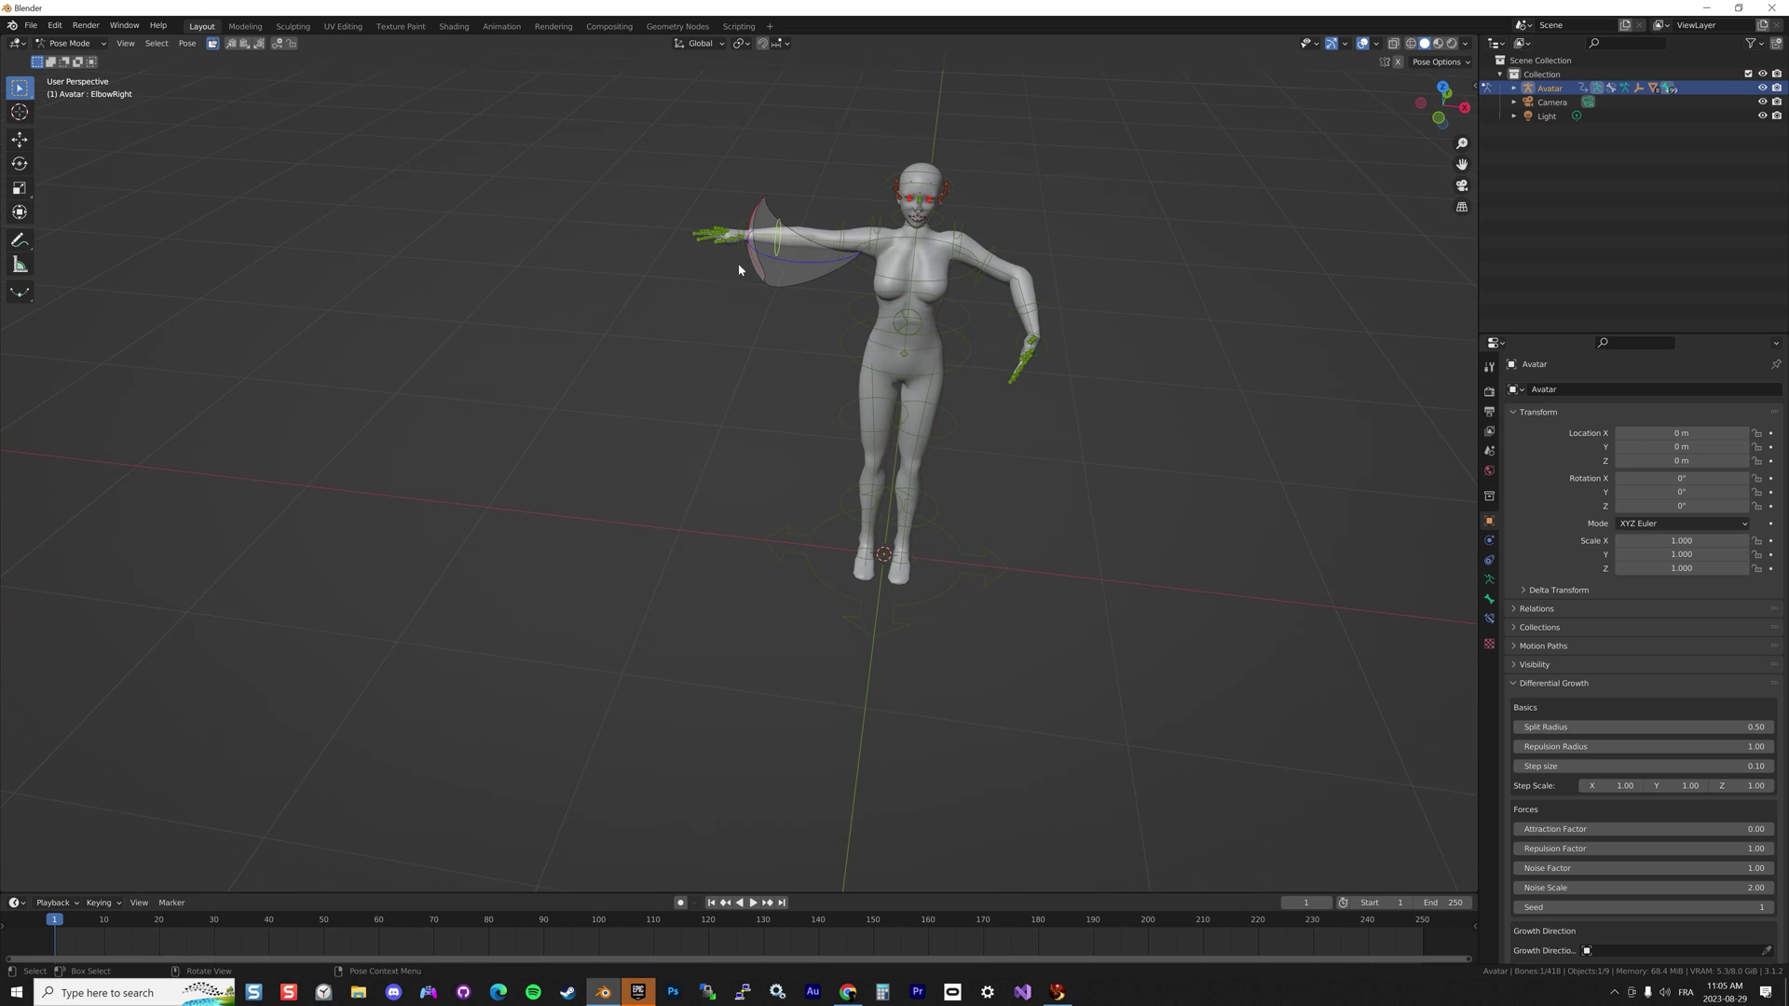
pyautogui.press('r')
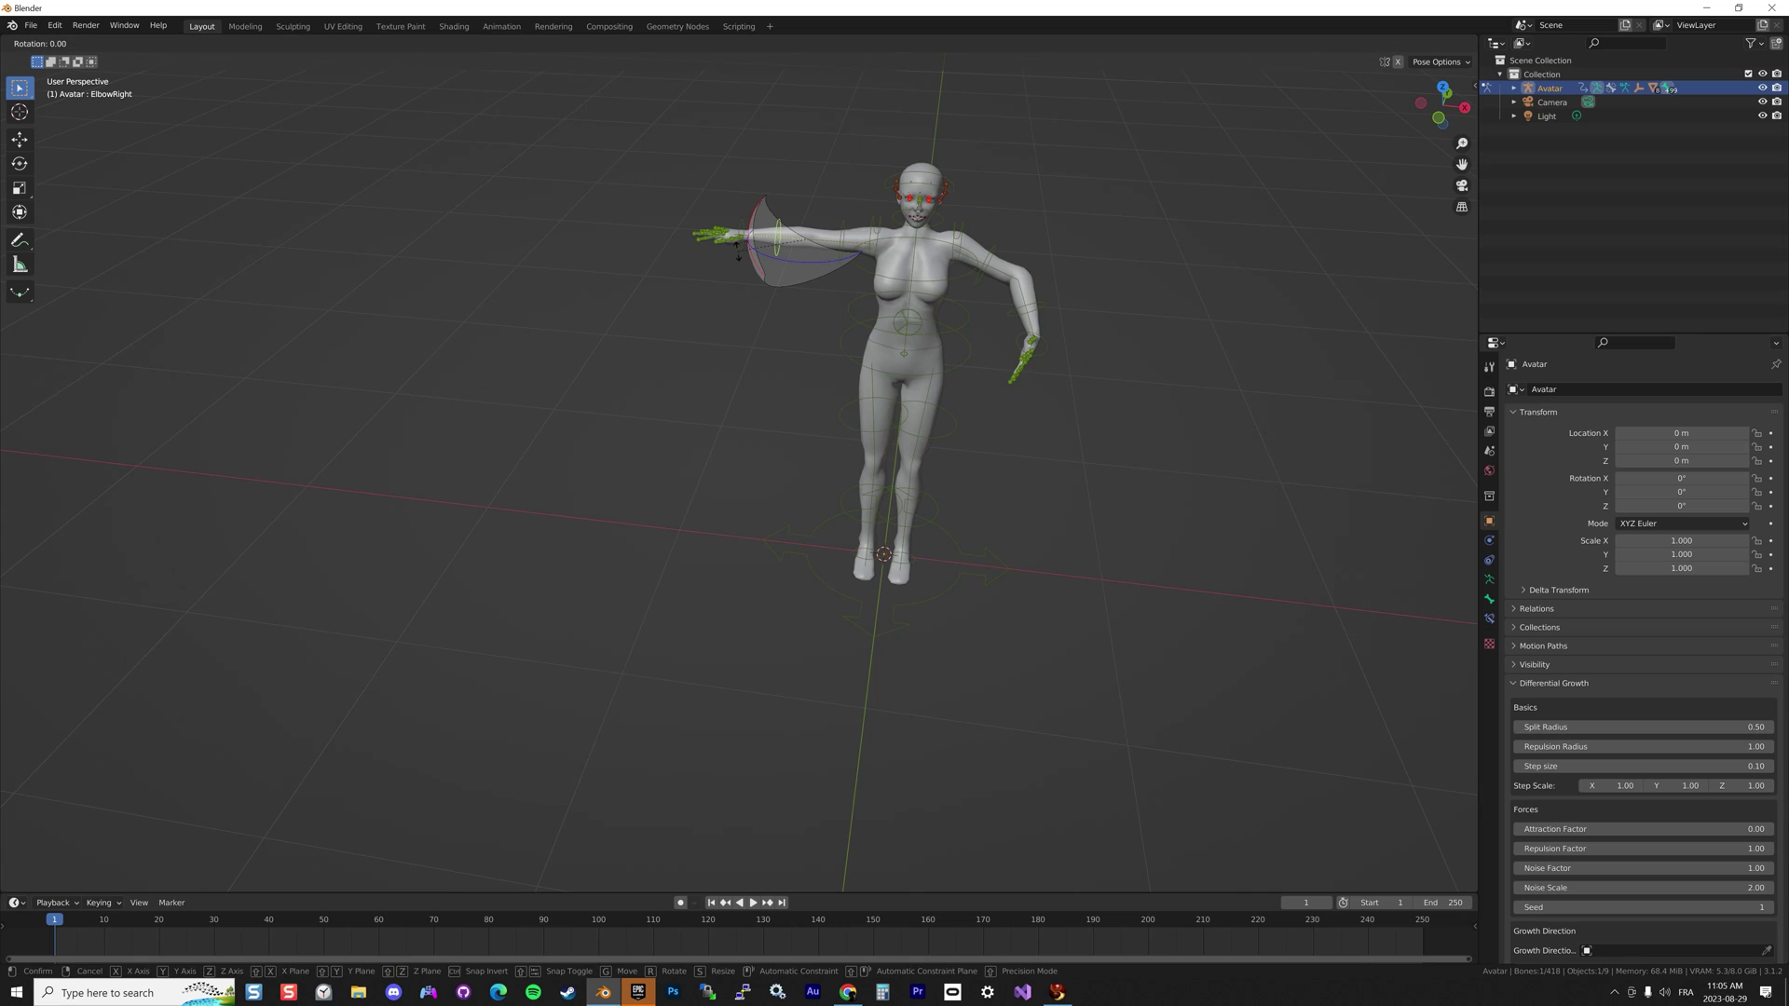
pyautogui.click(784, 283)
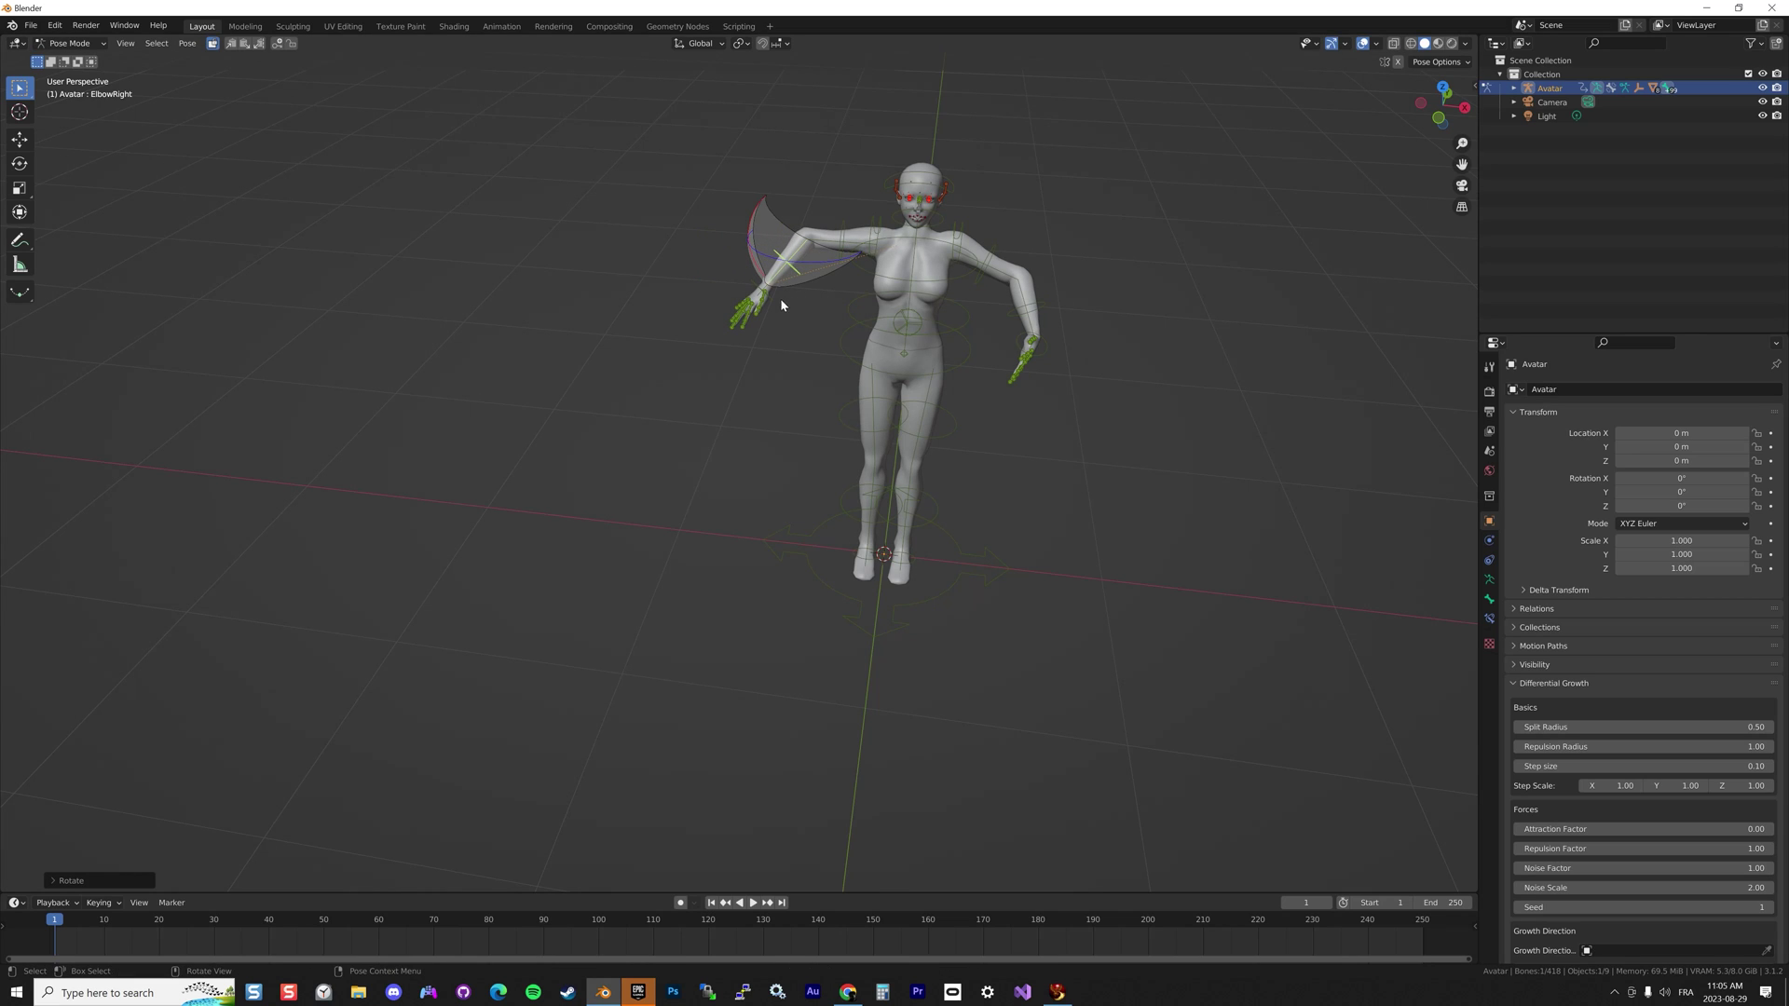
pyautogui.click(775, 295)
pyautogui.press('r')
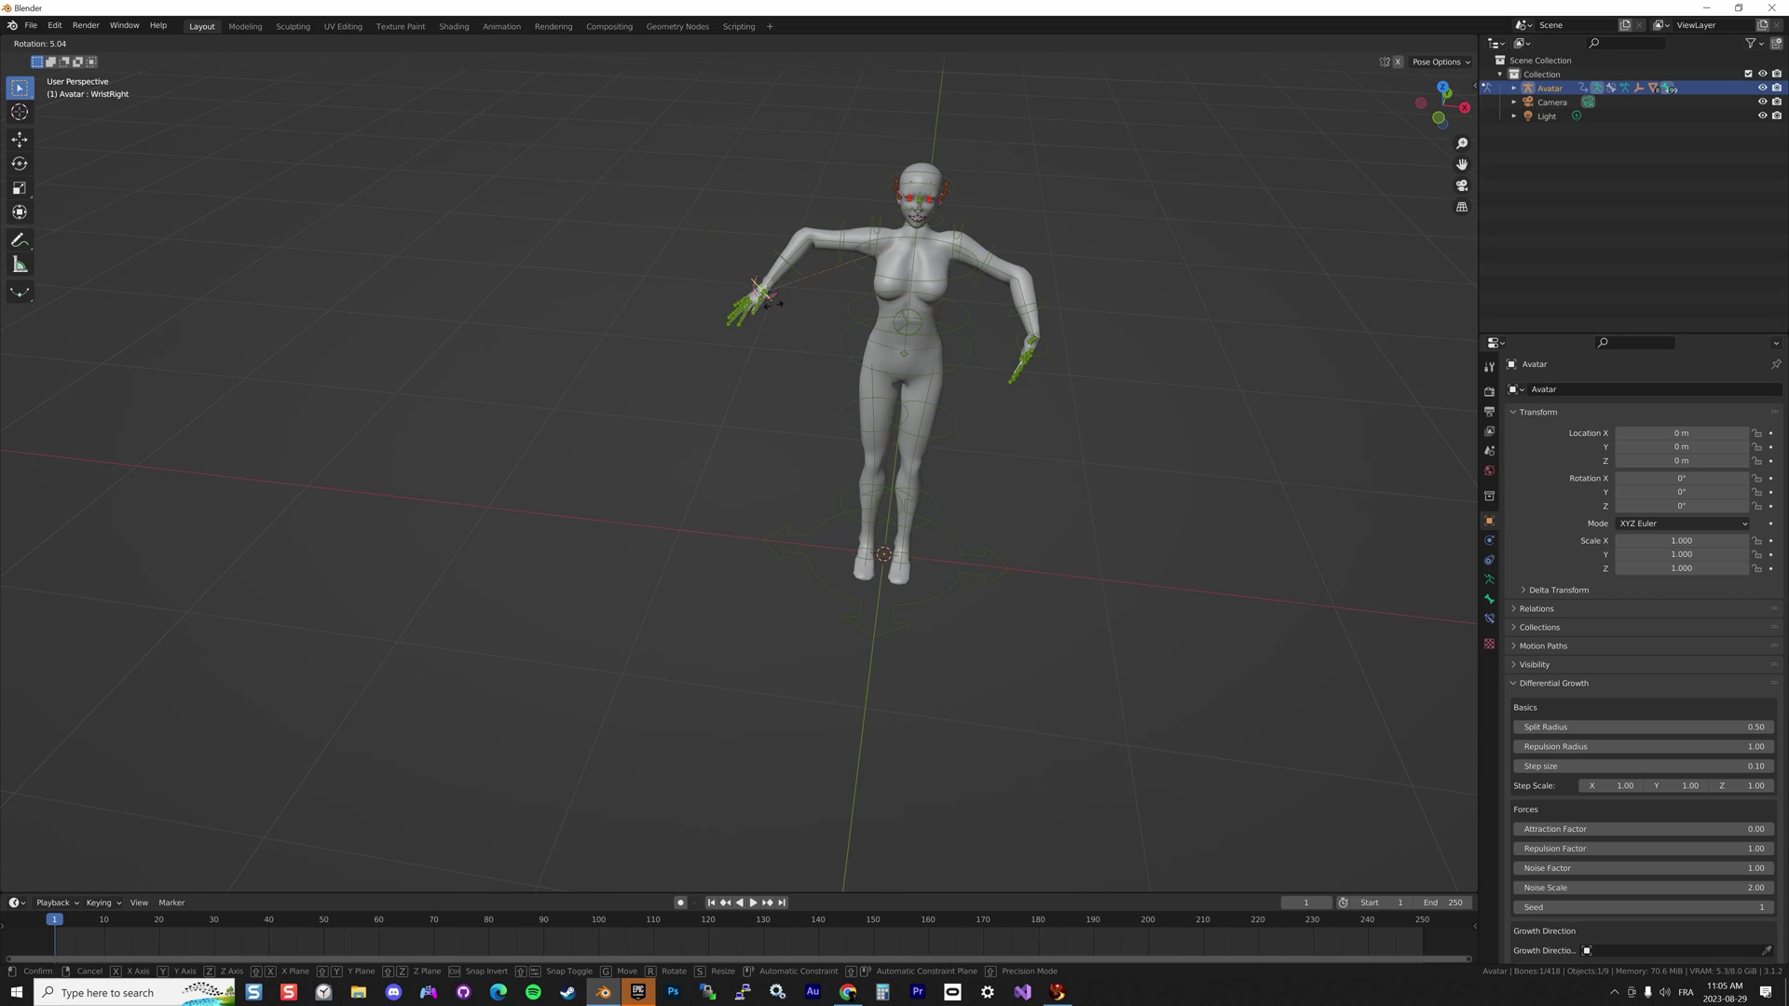
pyautogui.click(772, 303)
pyautogui.moveTo(786, 305); pyautogui.dragTo(848, 312, button='middle')
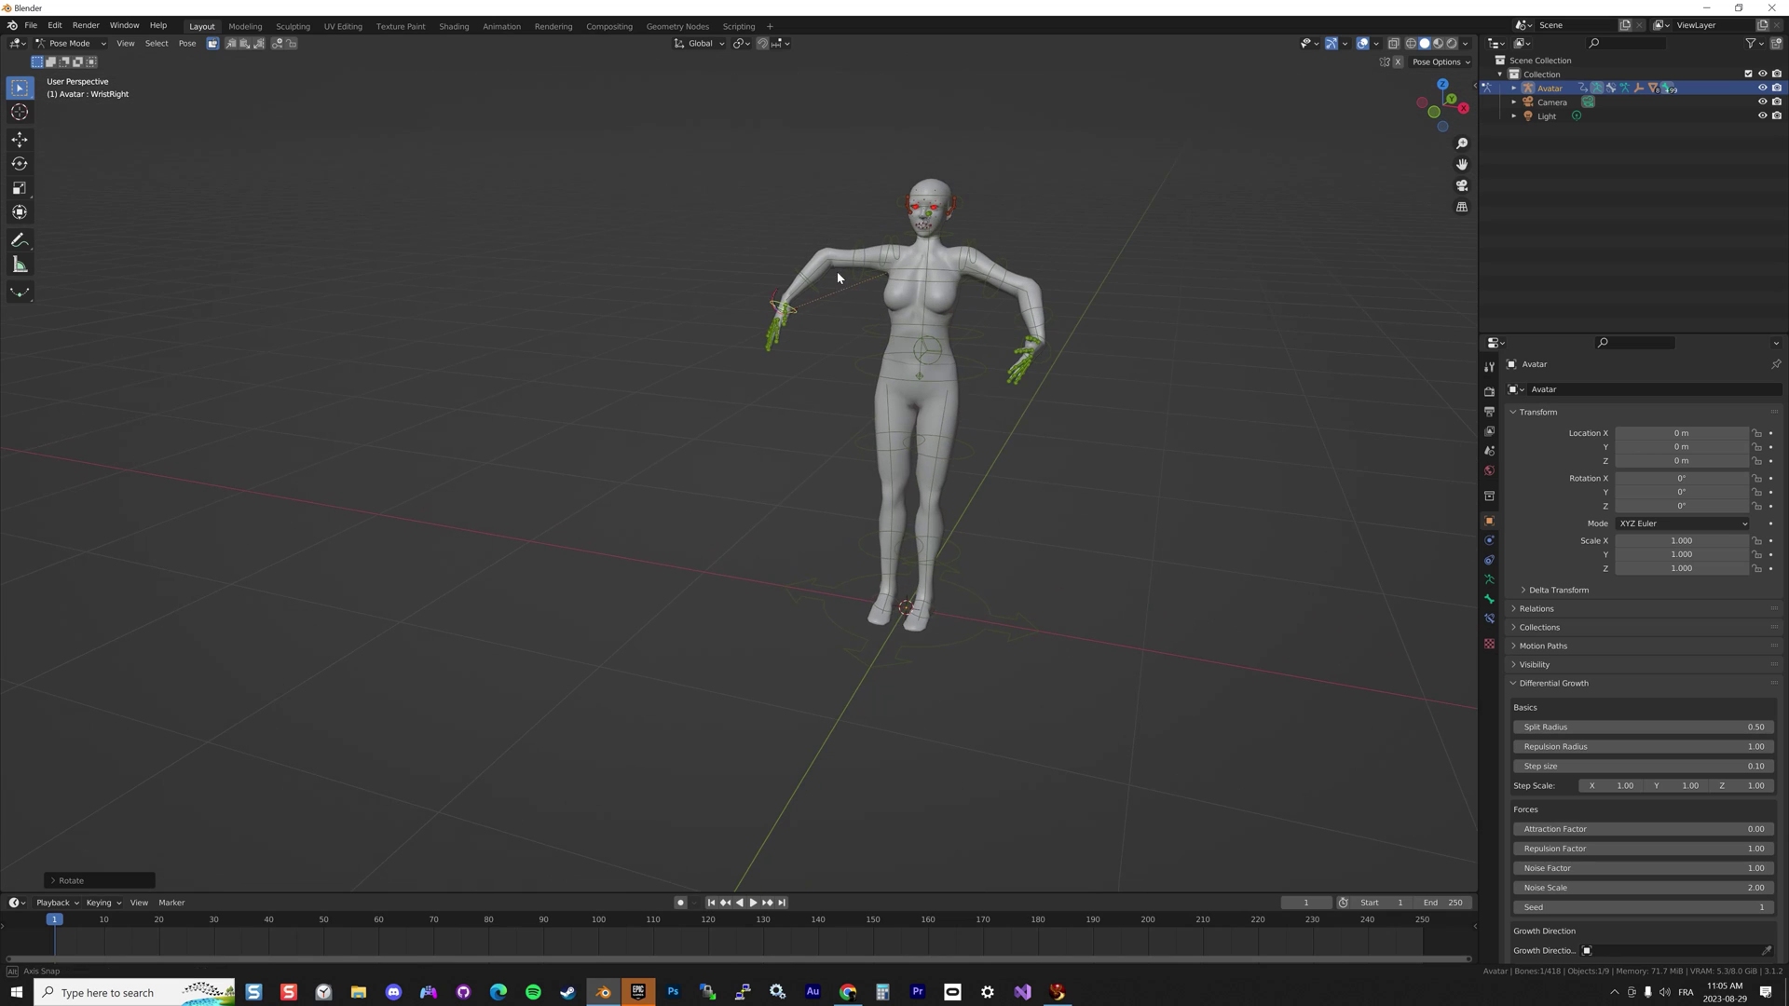
# Swing the left leg outward at HipLeft and tilt the left ankle
pyautogui.click(946, 459)
pyautogui.press('r')
pyautogui.click(1050, 415)
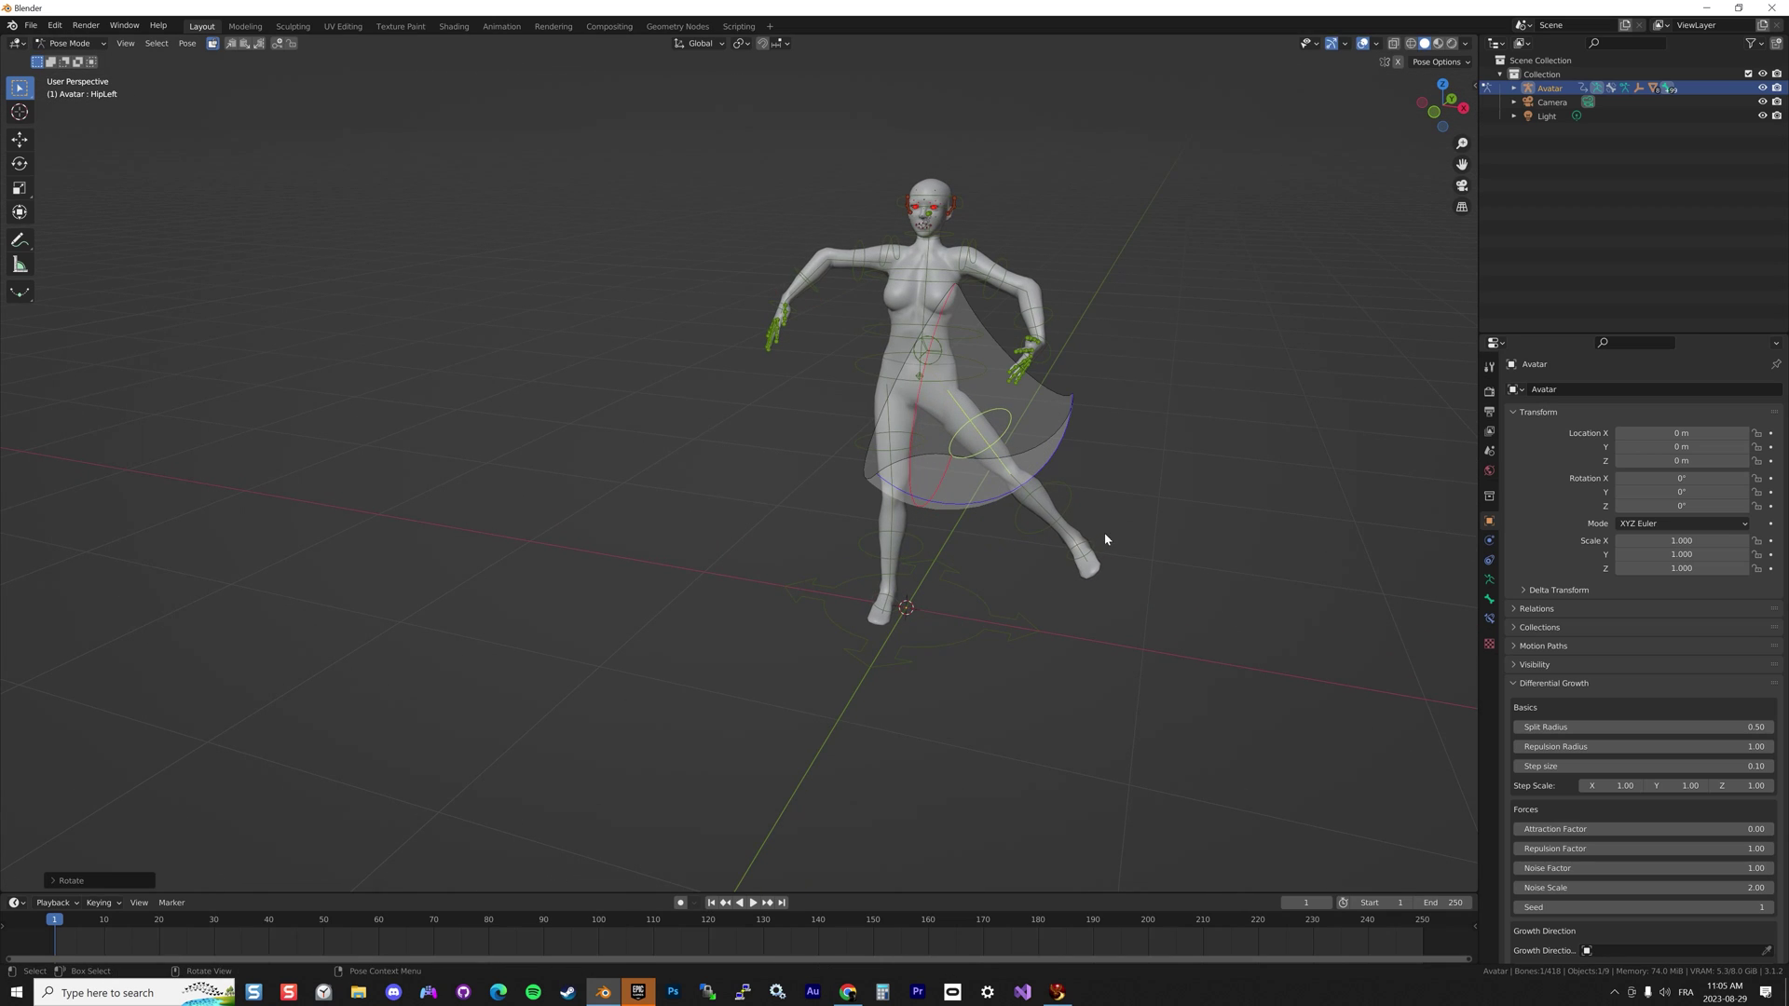
pyautogui.click(1090, 556)
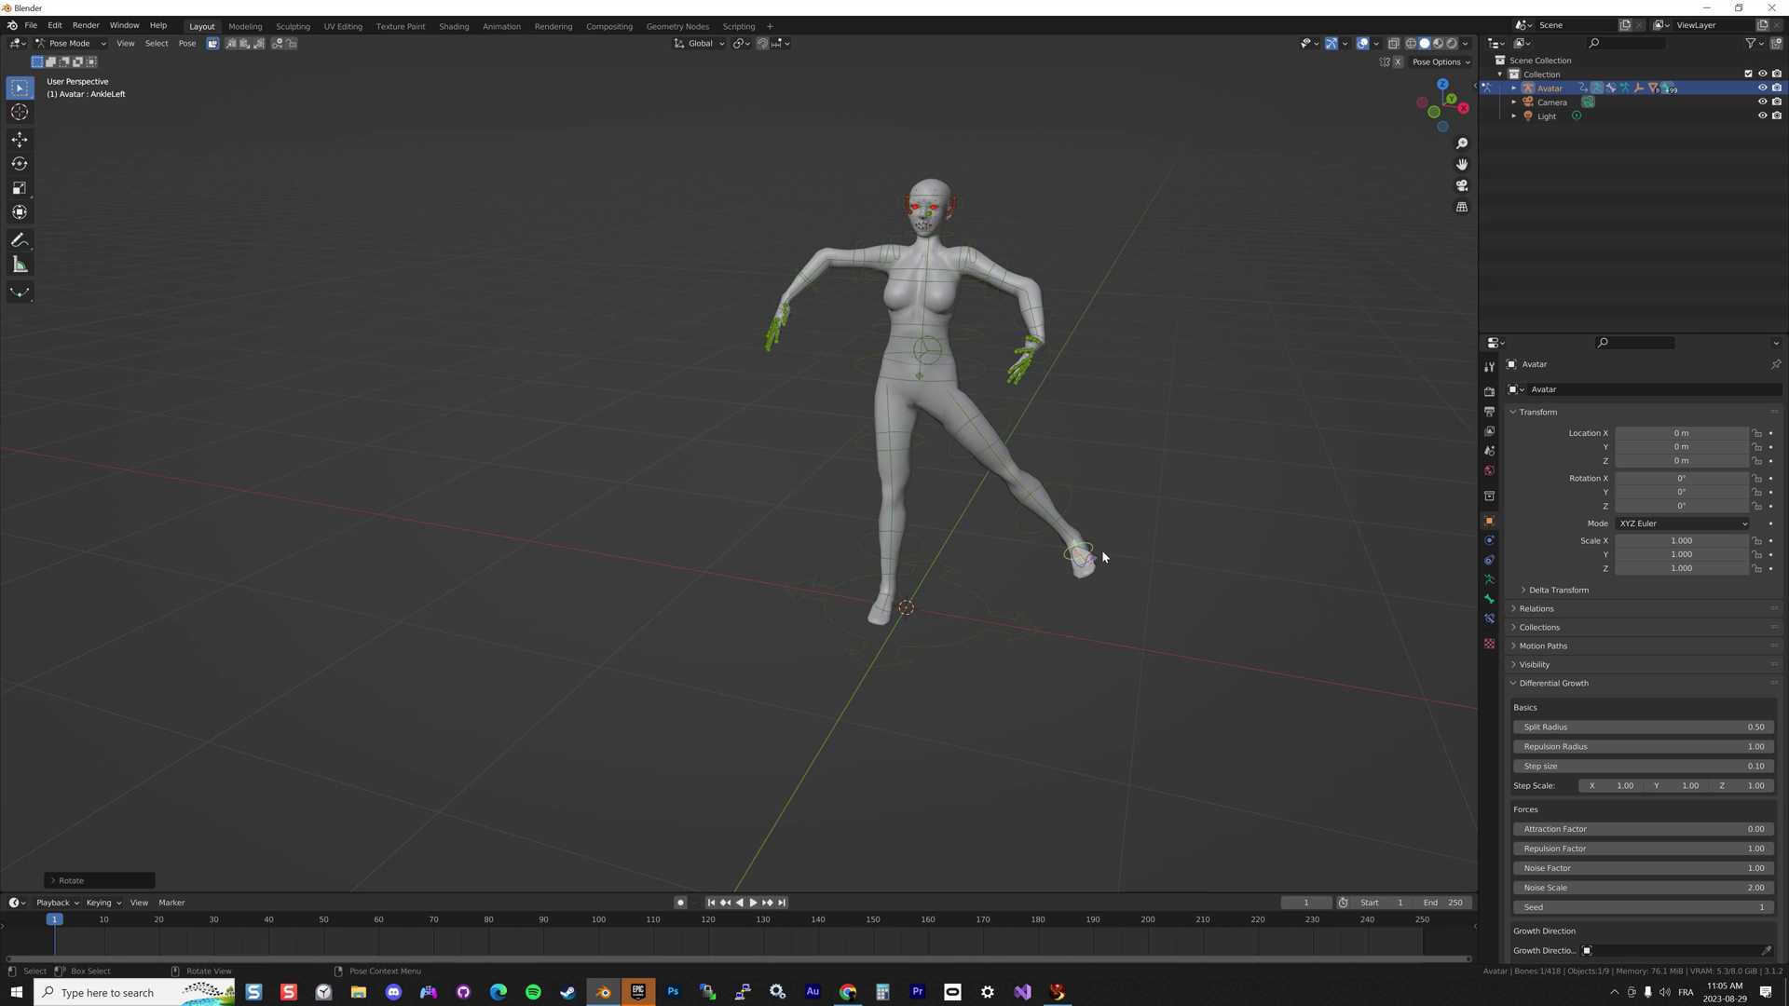
pyautogui.moveTo(1101, 550); pyautogui.dragTo(934, 464, button='middle')
pyautogui.press('r')
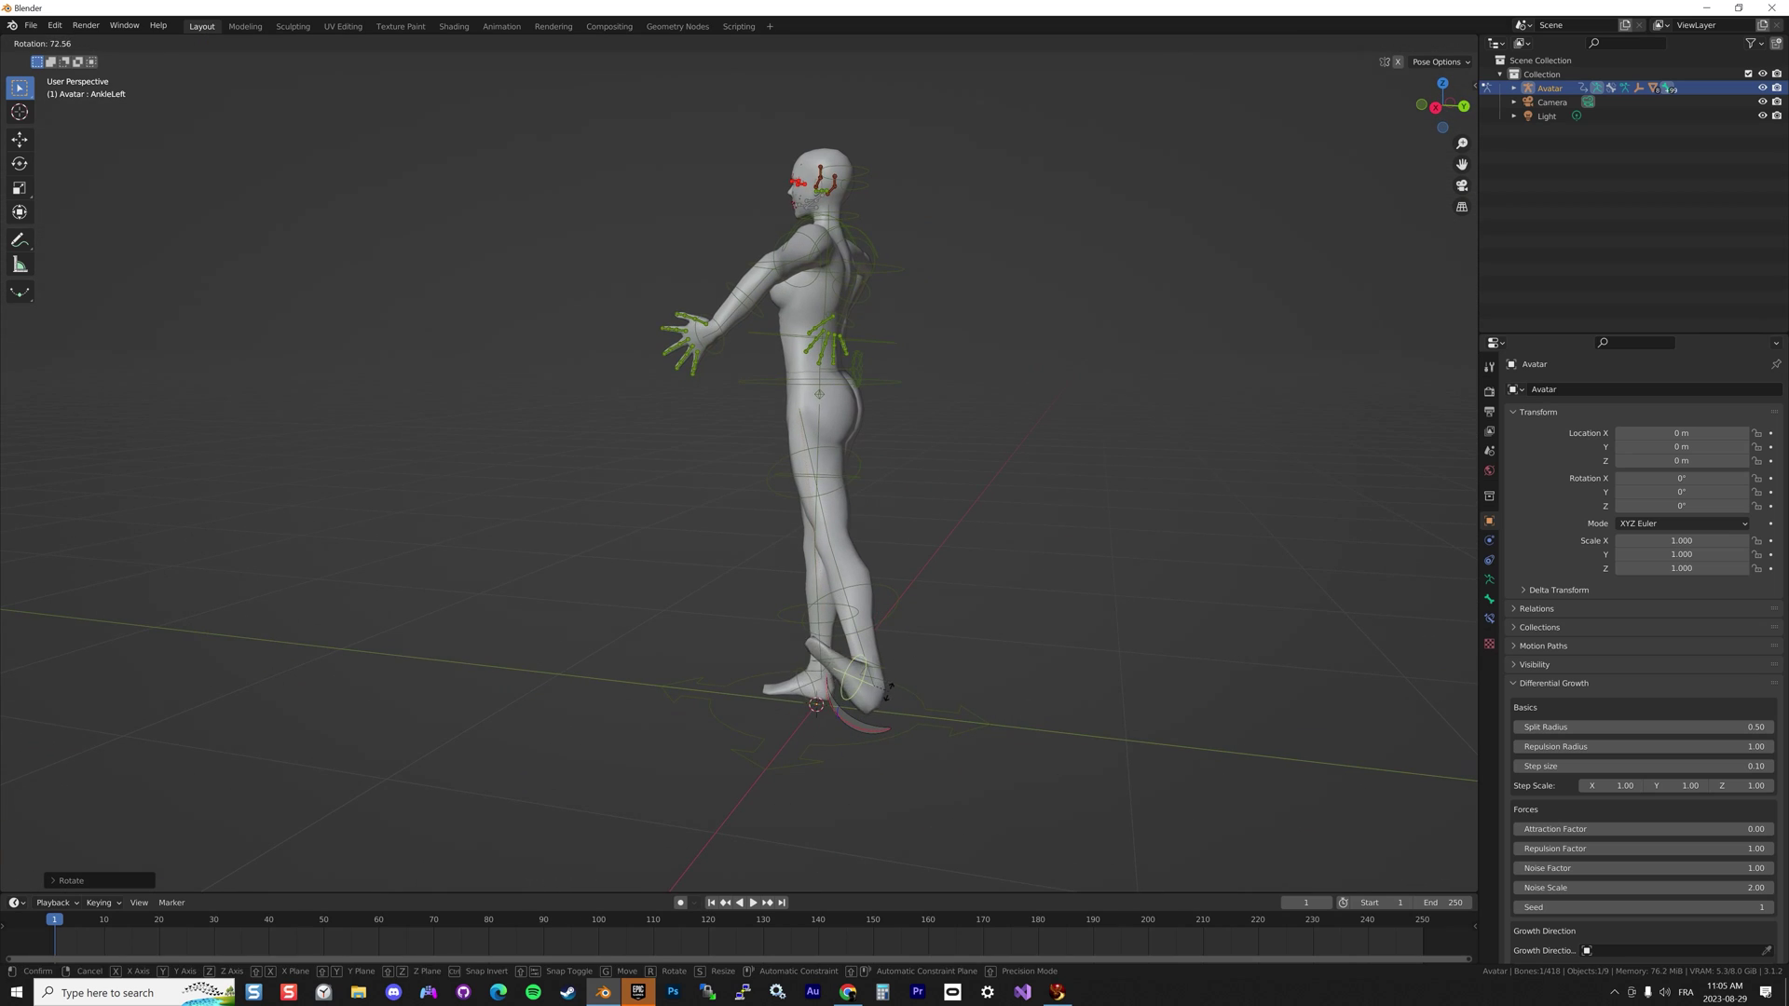
pyautogui.click(897, 489)
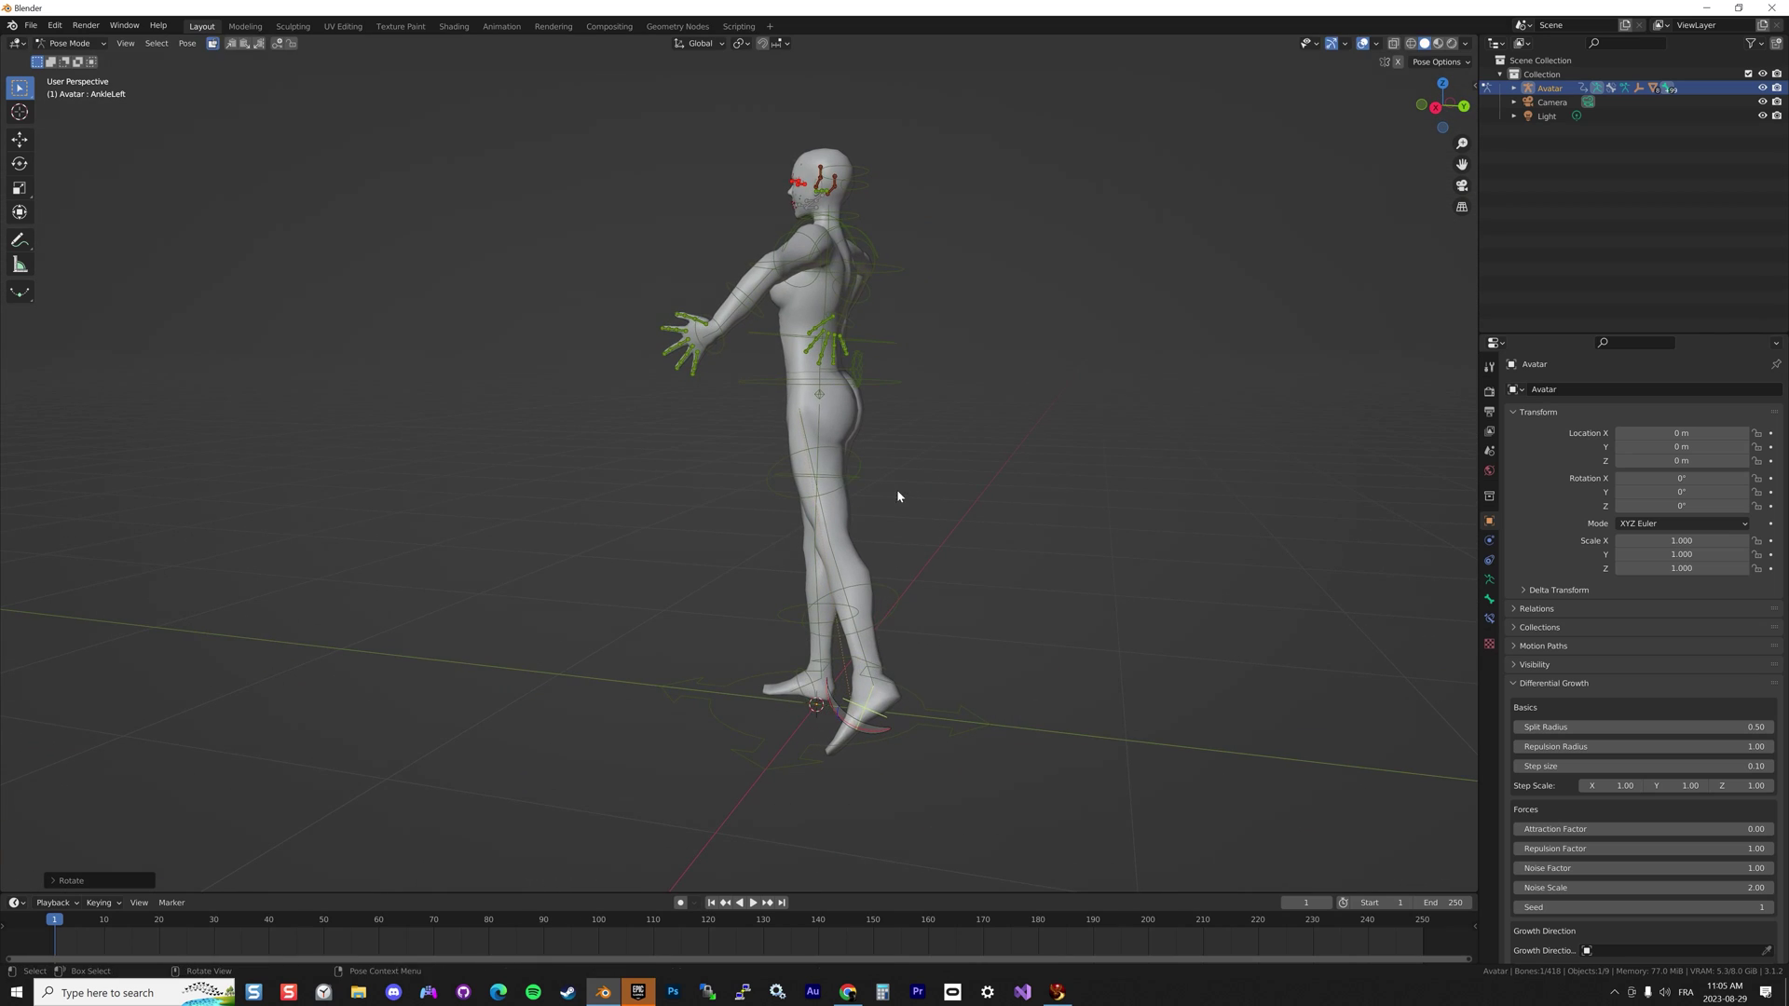
pyautogui.moveTo(896, 490); pyautogui.dragTo(1050, 554, button='middle')
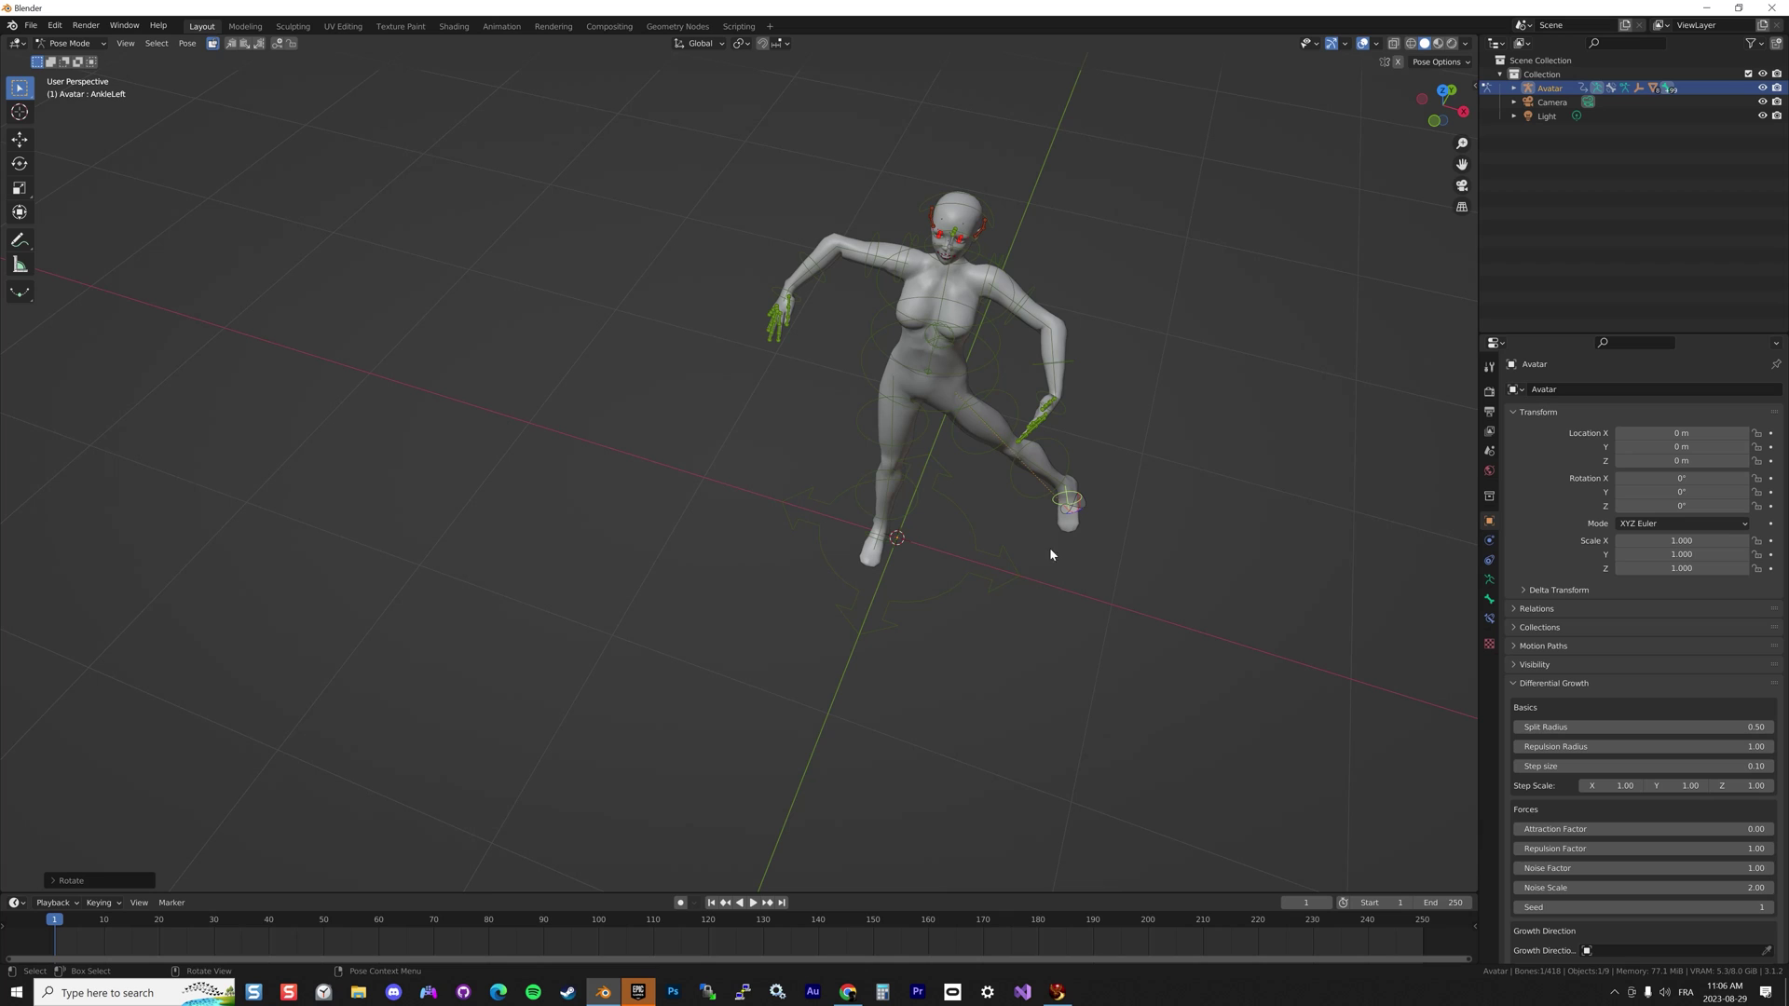
# Rotate the Neck bone to turn the avatar's head
pyautogui.click(972, 262)
pyautogui.press('r')
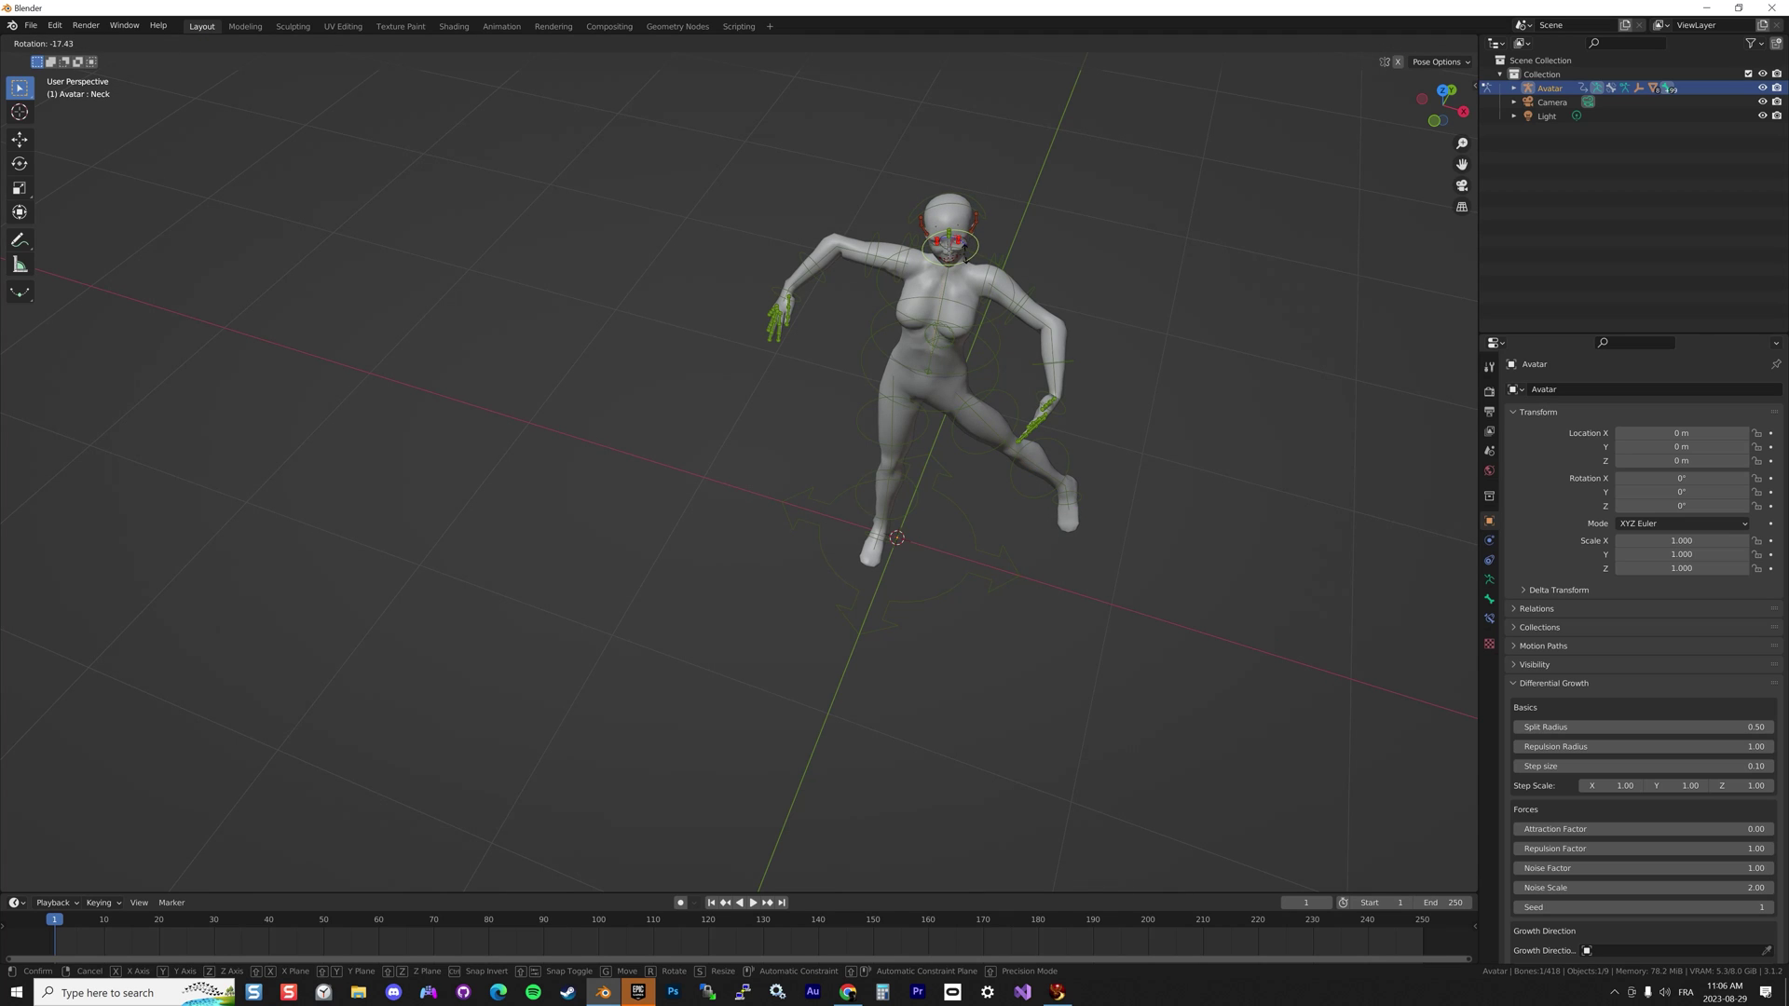
pyautogui.click(969, 257)
pyautogui.press('KP_1')
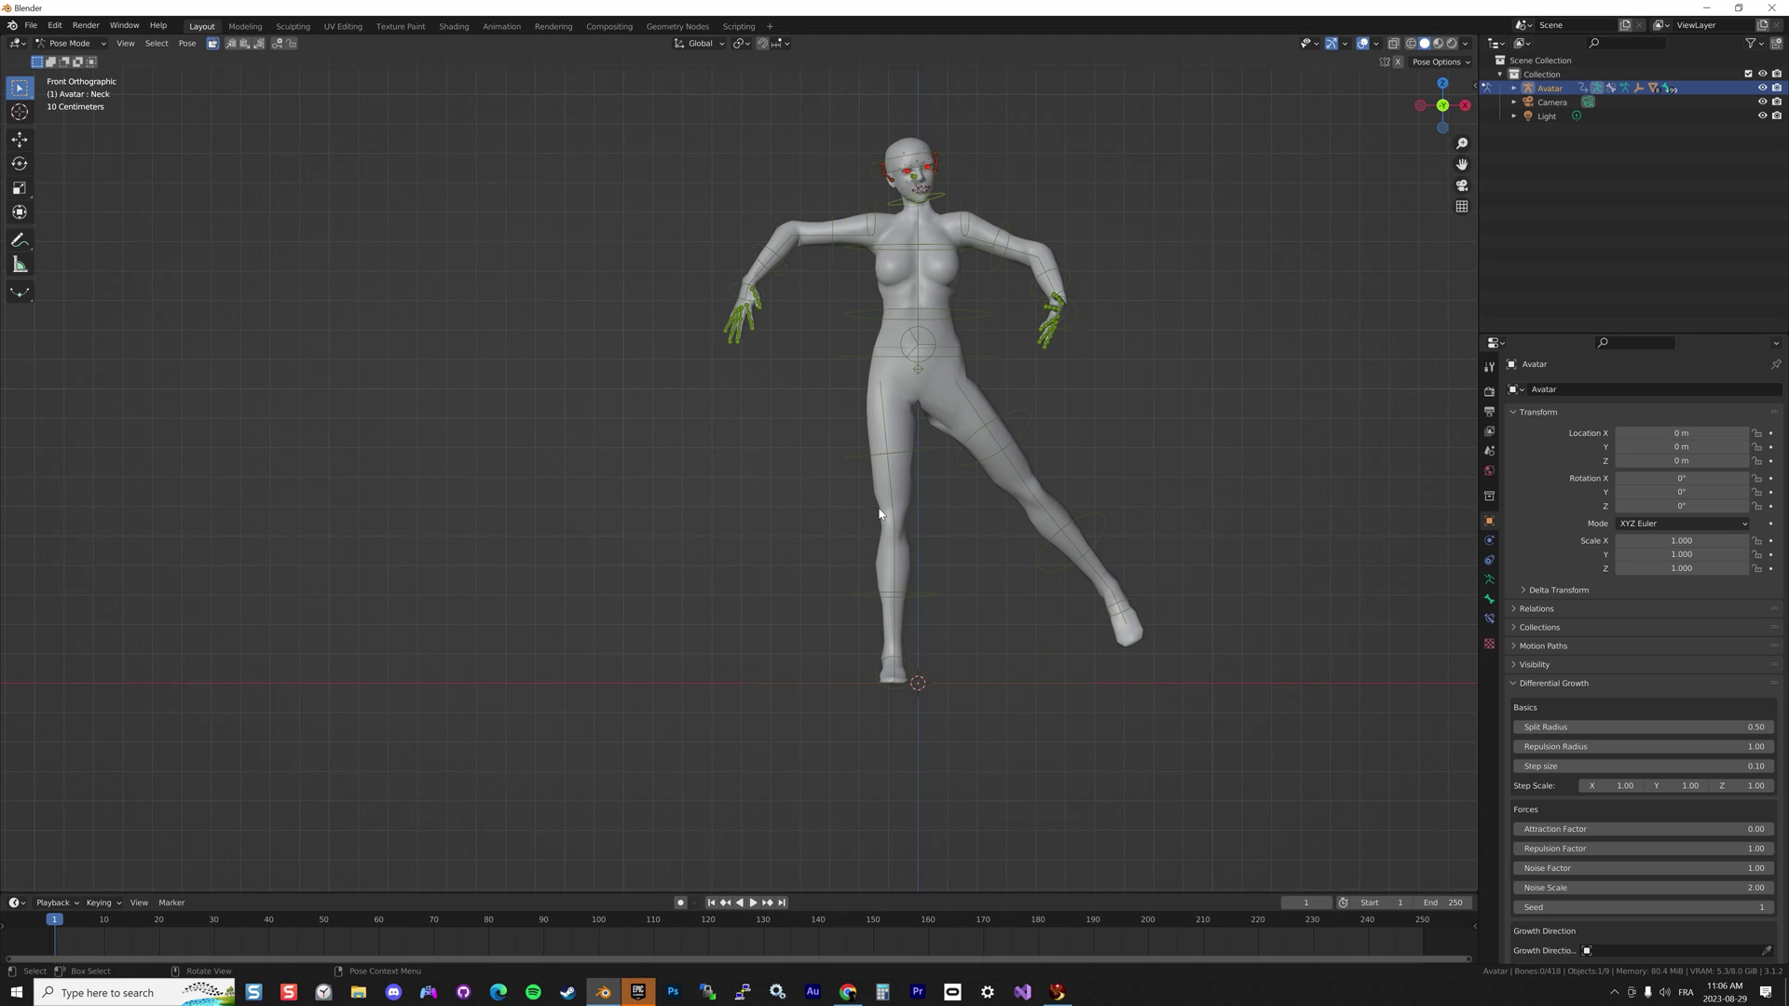
pyautogui.moveTo(1070, 447); pyautogui.dragTo(1032, 579, button='middle')
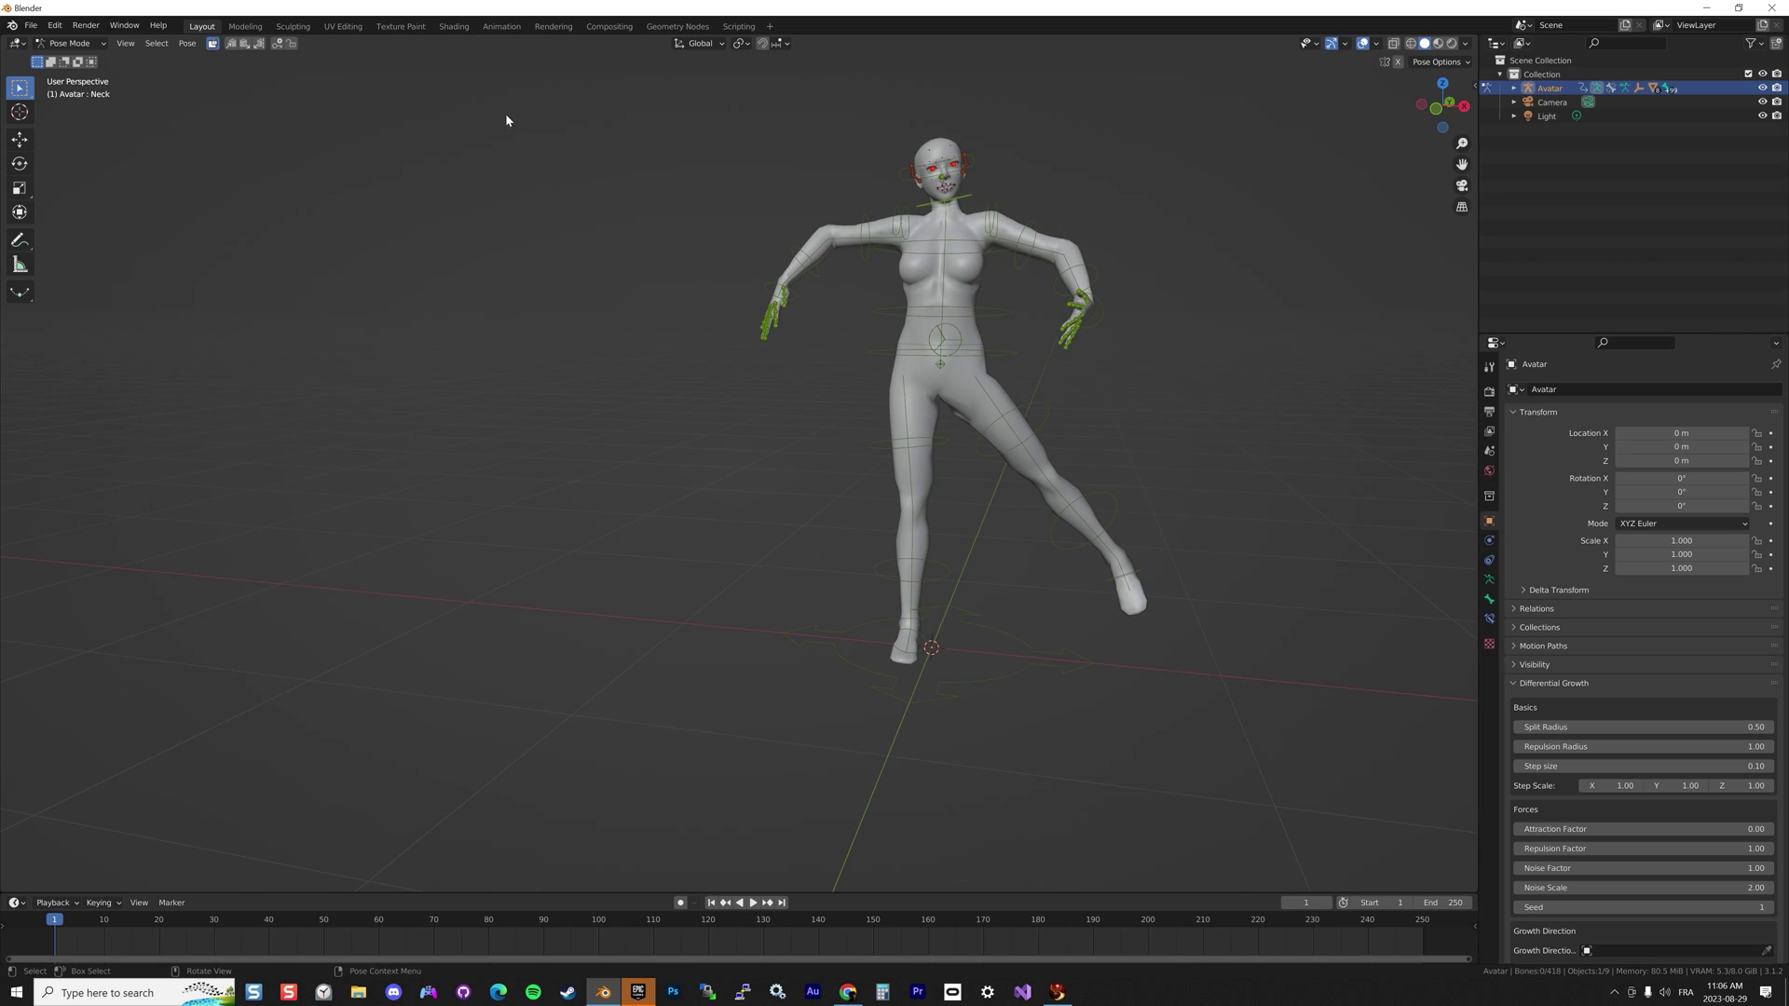
# In the Animation workspace, key Location & Rotation on all bones at frame 1
pyautogui.click(501, 26)
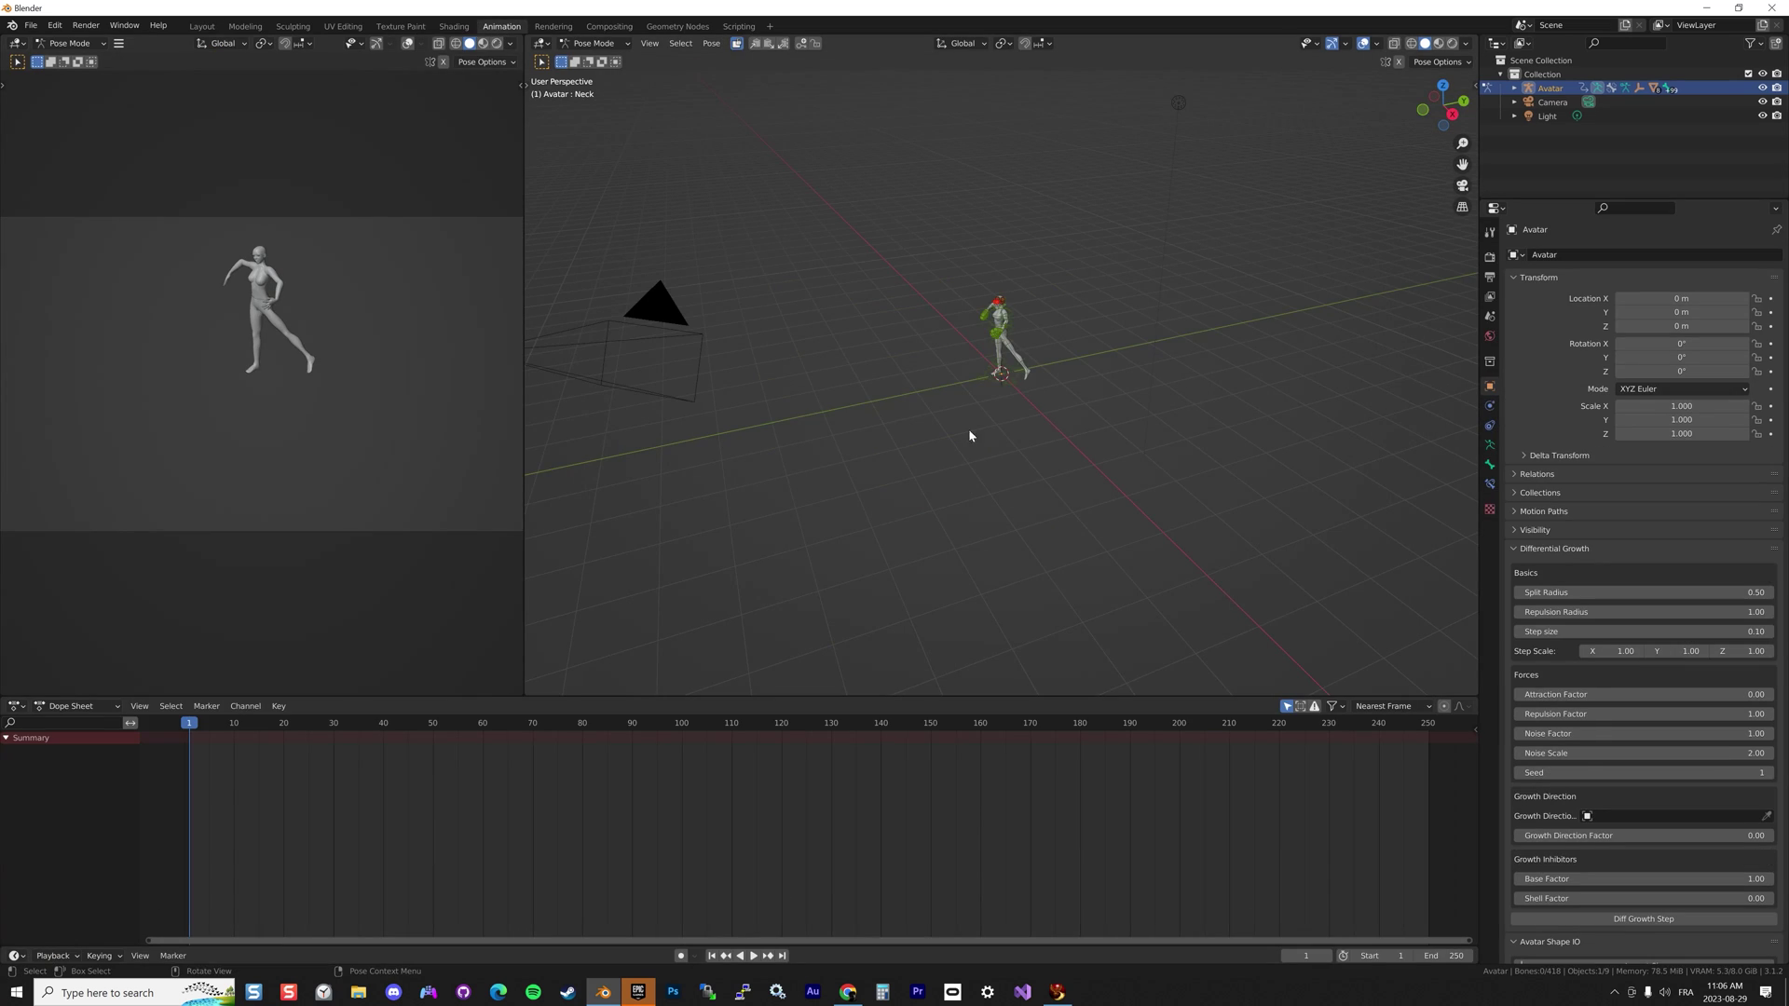
pyautogui.moveTo(1011, 259); pyautogui.dragTo(1130, 288, button='middle')
pyautogui.scroll(5, 1130, 288)
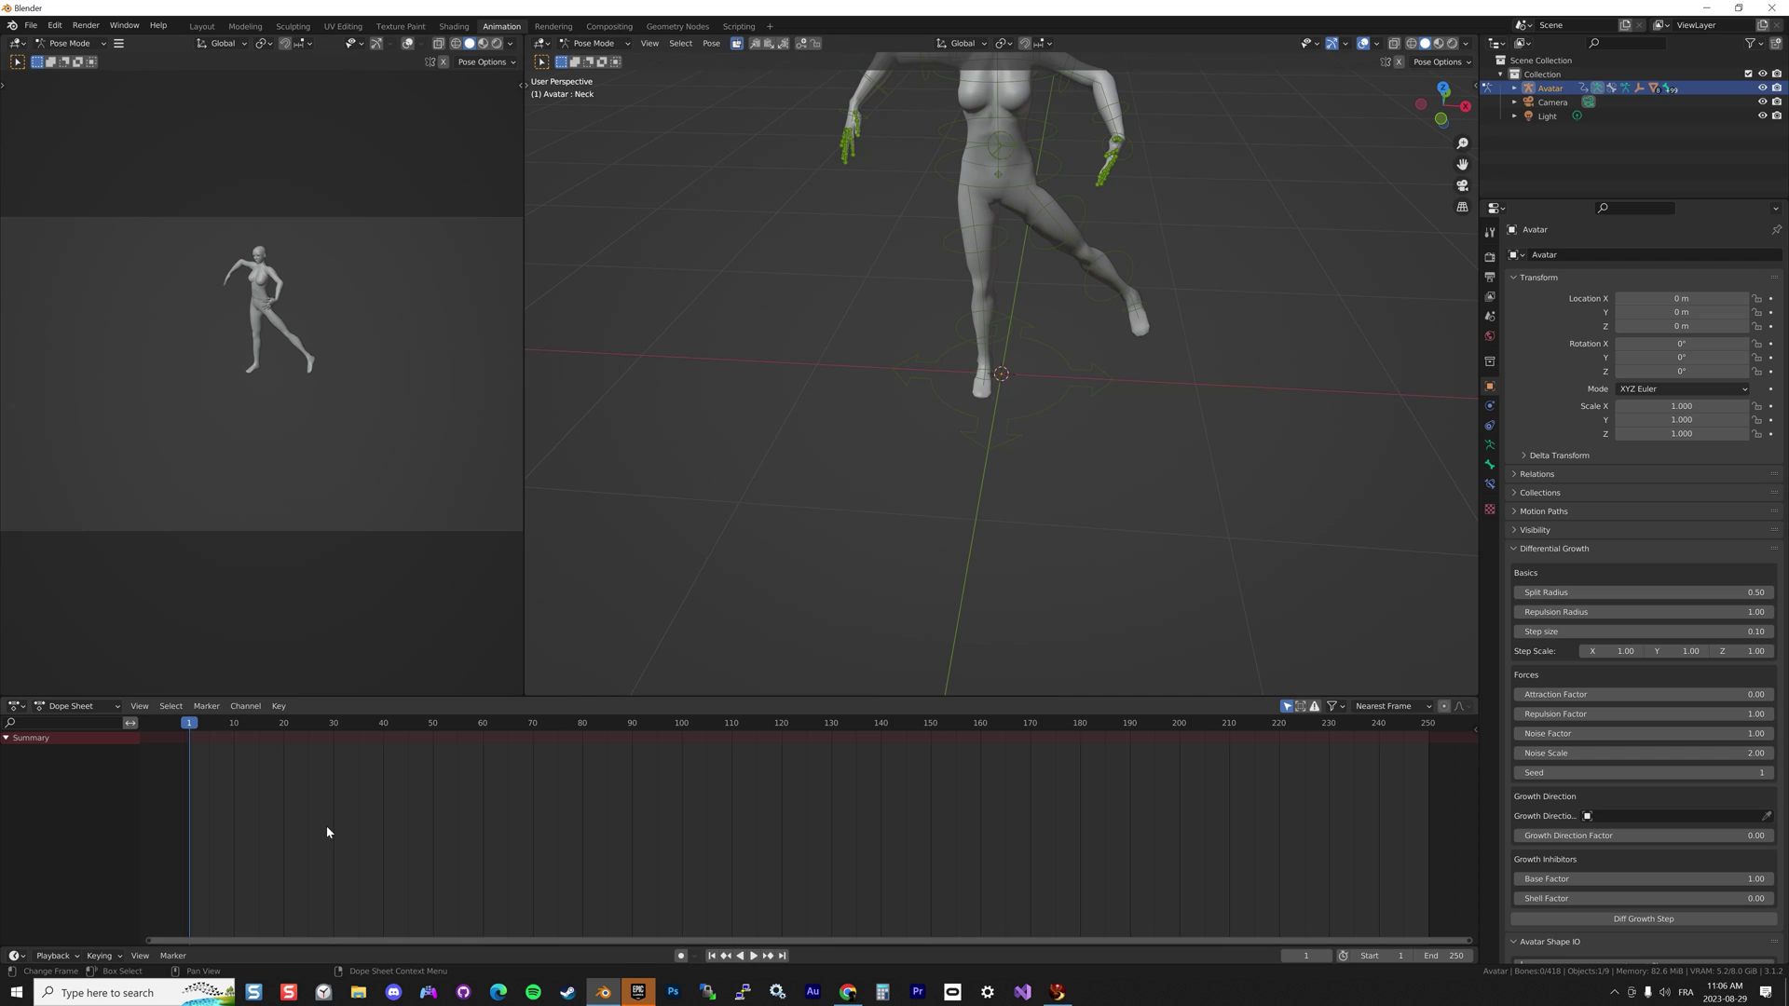
pyautogui.keyDown('shift'); pyautogui.moveTo(936, 351); pyautogui.dragTo(915, 440, button='middle'); pyautogui.keyUp('shift')
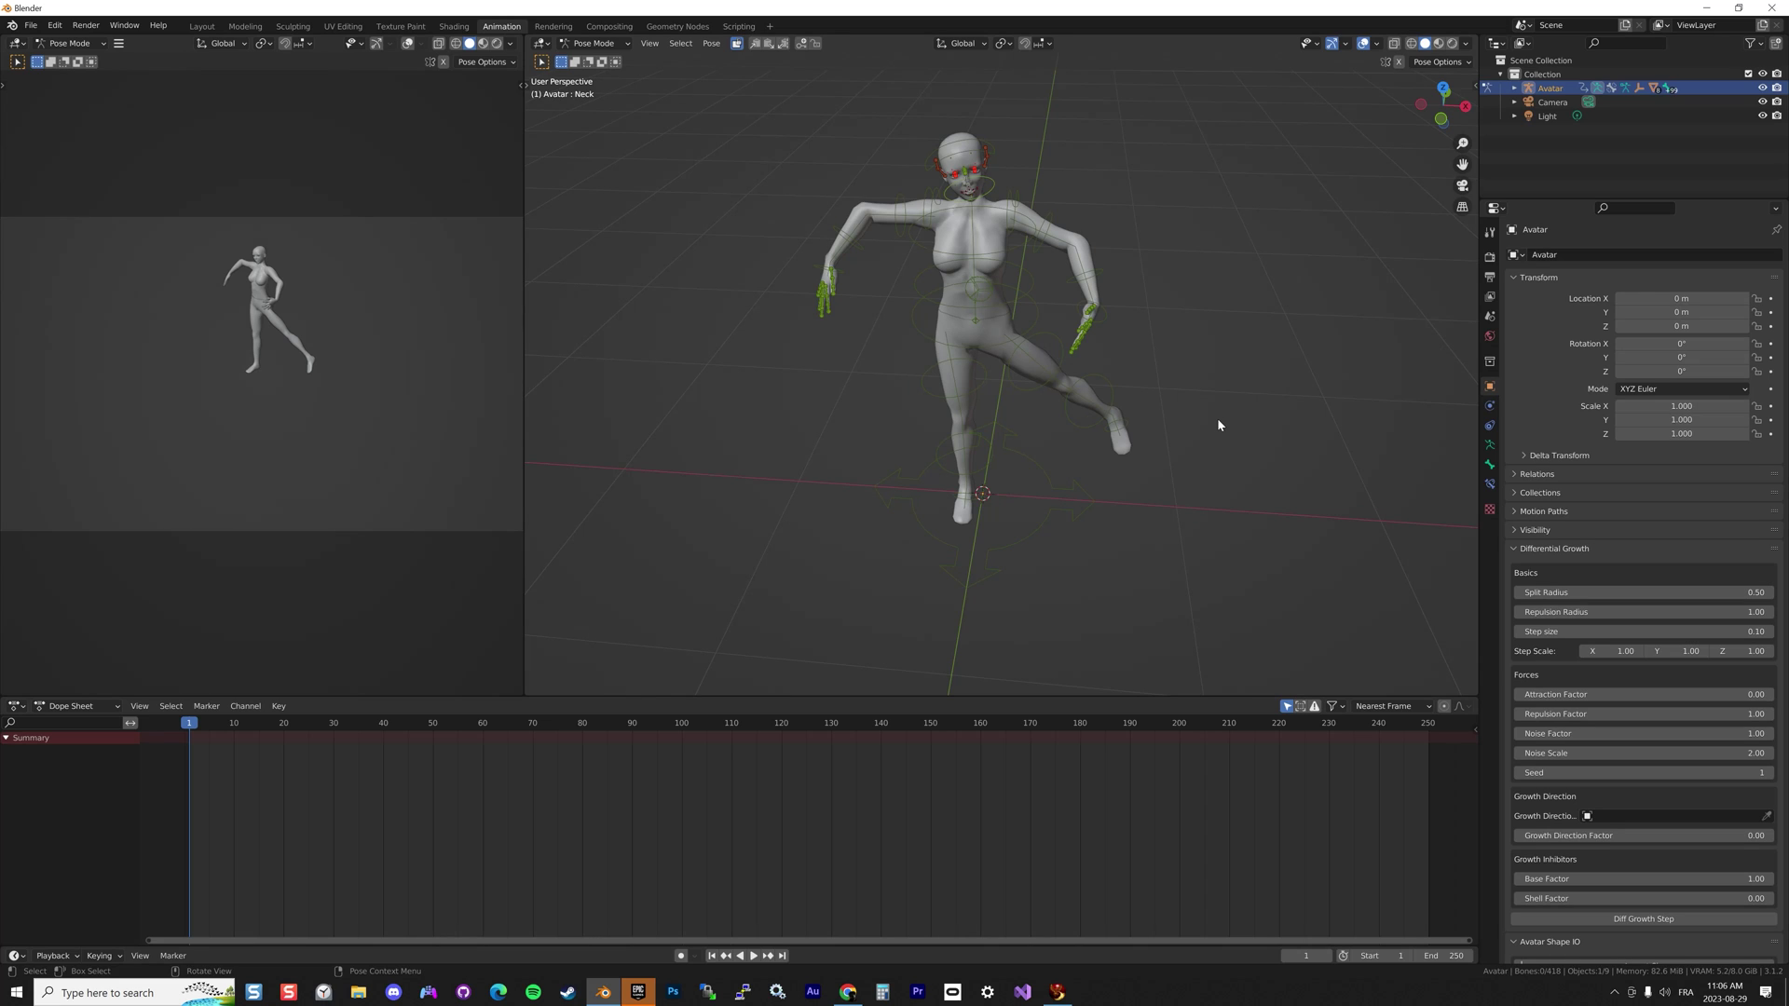
pyautogui.moveTo(1221, 371); pyautogui.dragTo(1211, 298, button='middle')
pyautogui.press('a')
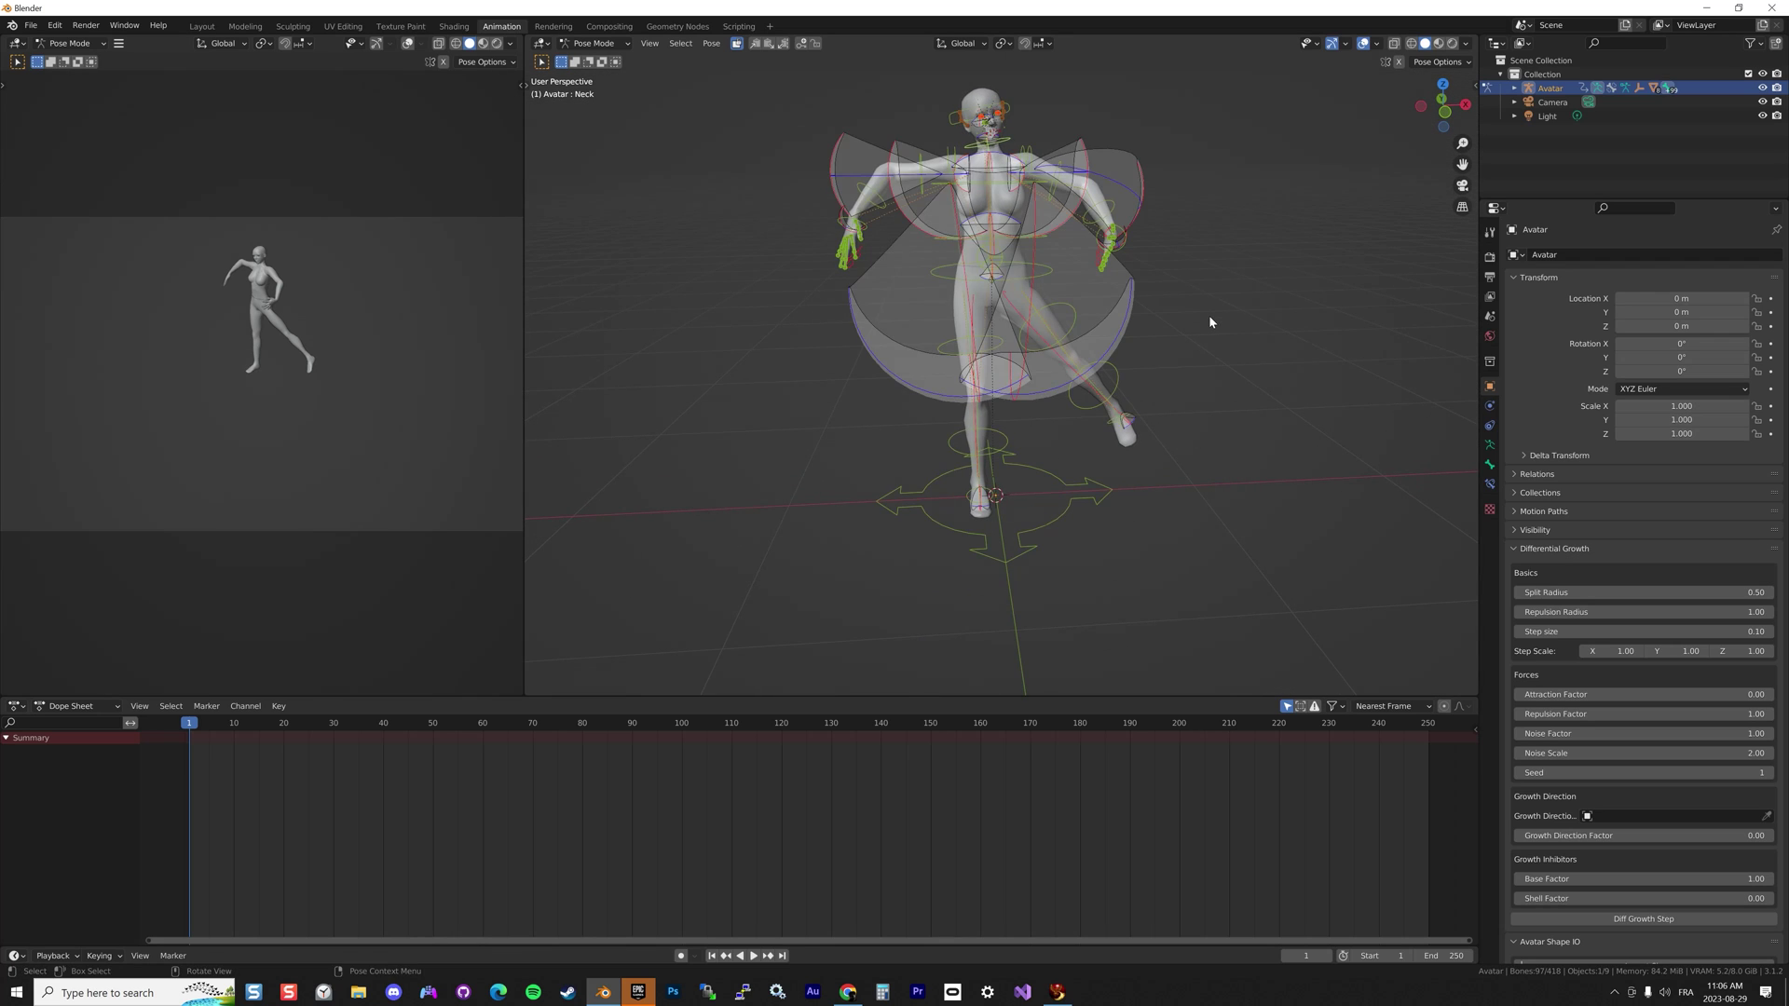
pyautogui.press('i')
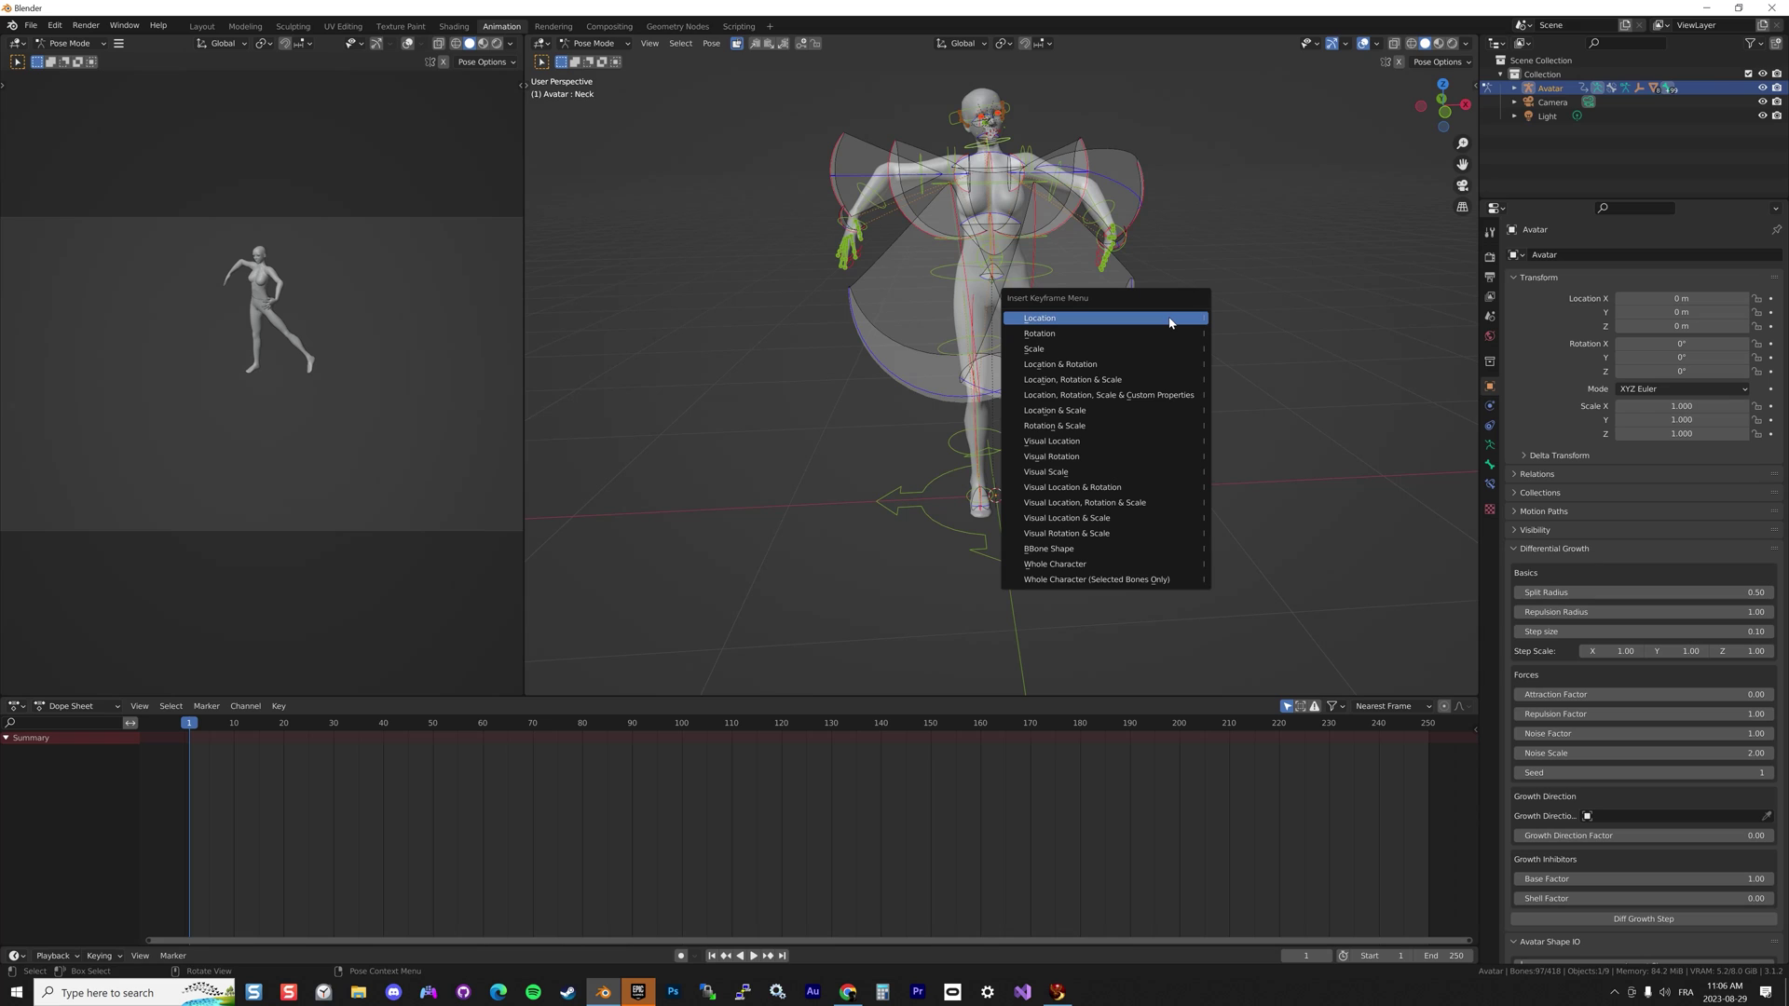
pyautogui.click(1115, 364)
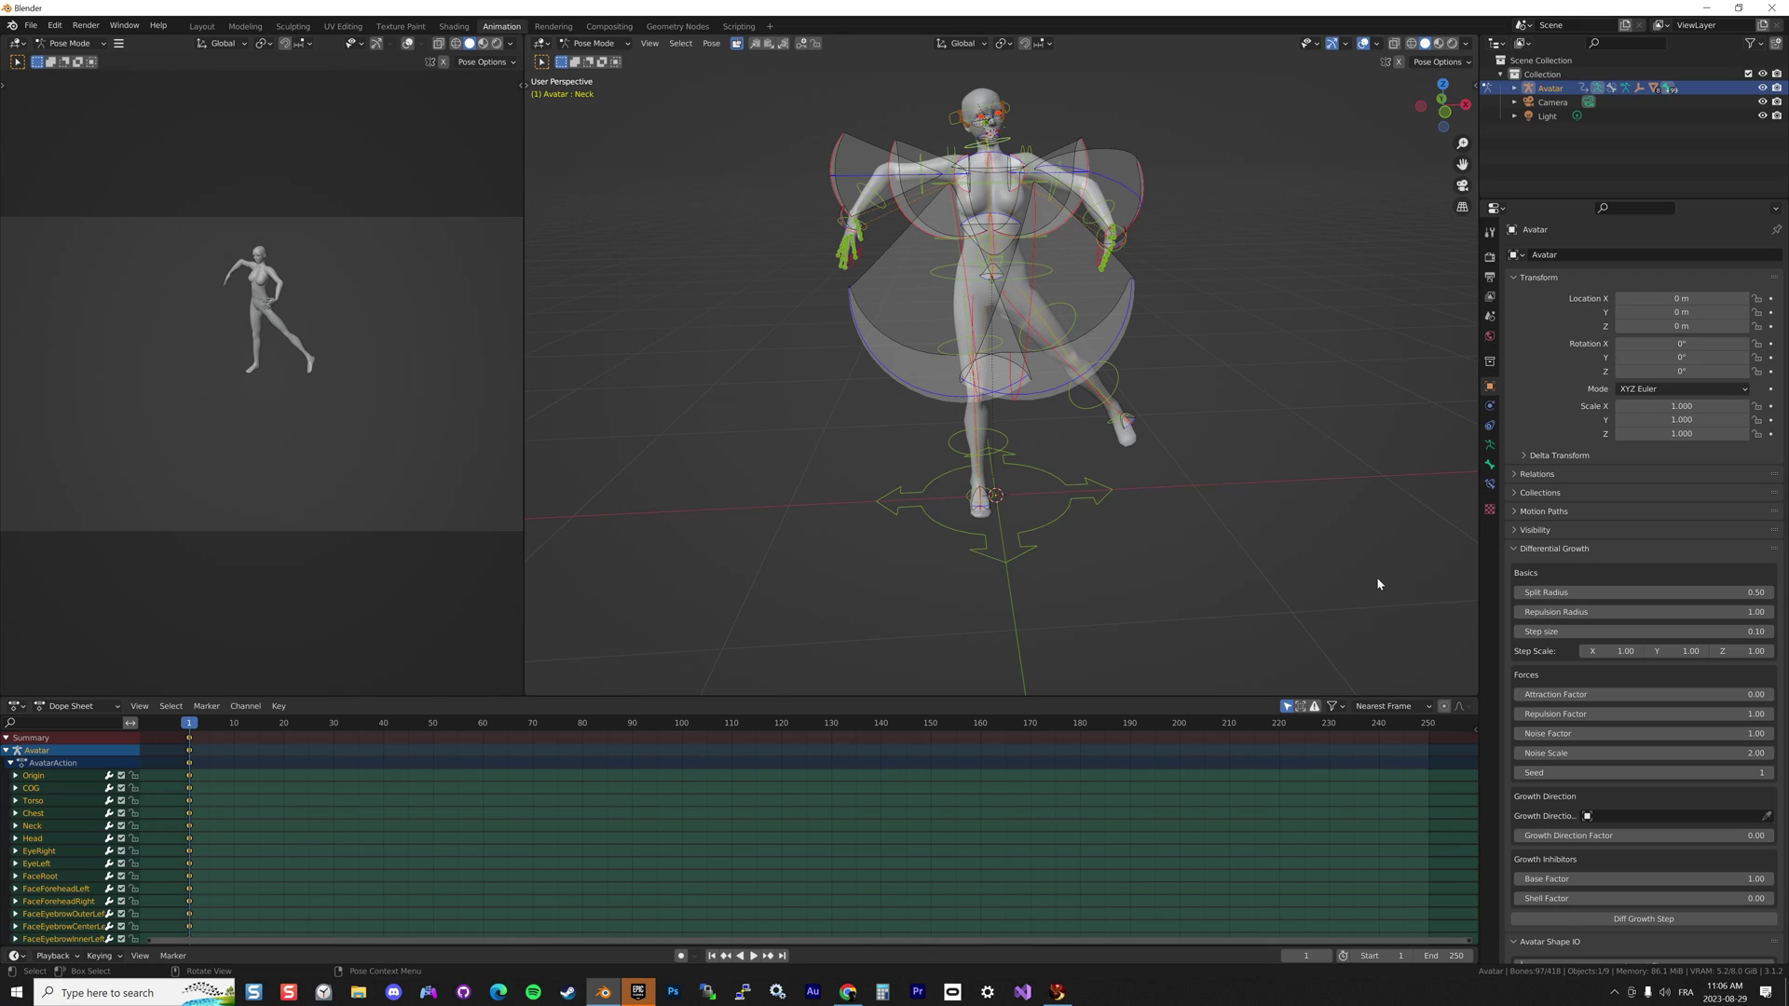
pyautogui.click(1490, 283)
# Uncheck the Origin channel in the Dope Sheet and start Export: AvatarAction from Render Properties
pyautogui.click(1490, 258)
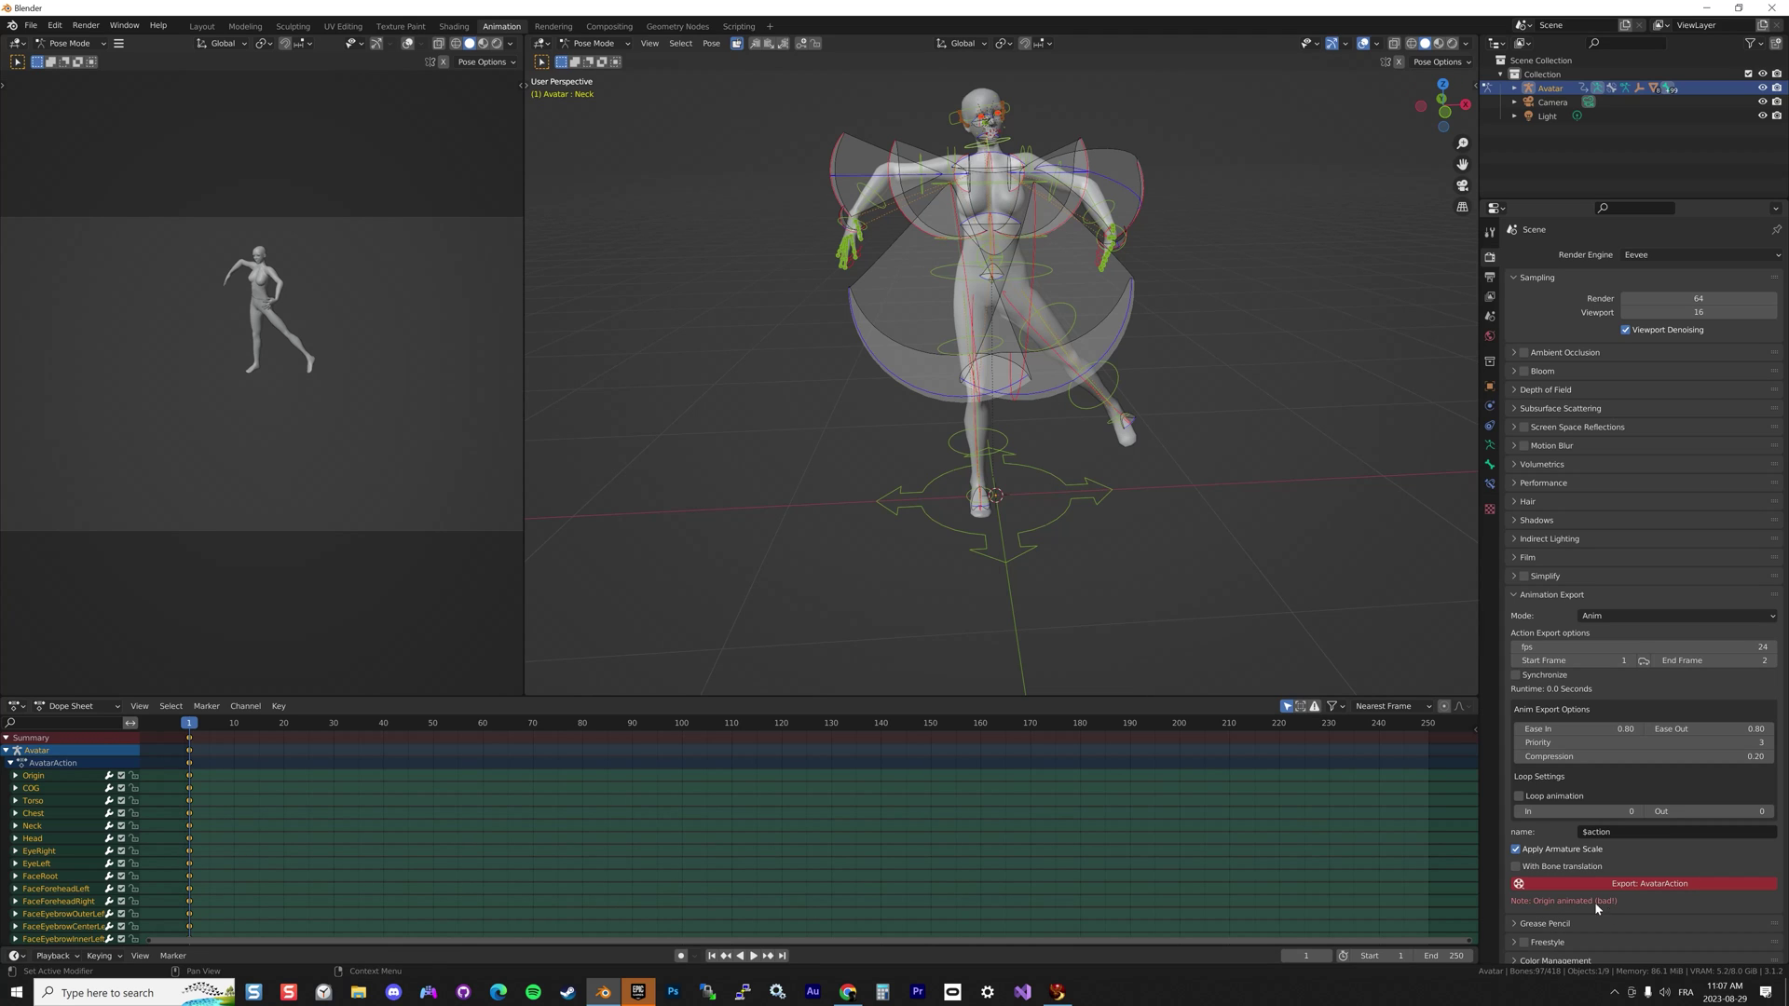
pyautogui.click(121, 777)
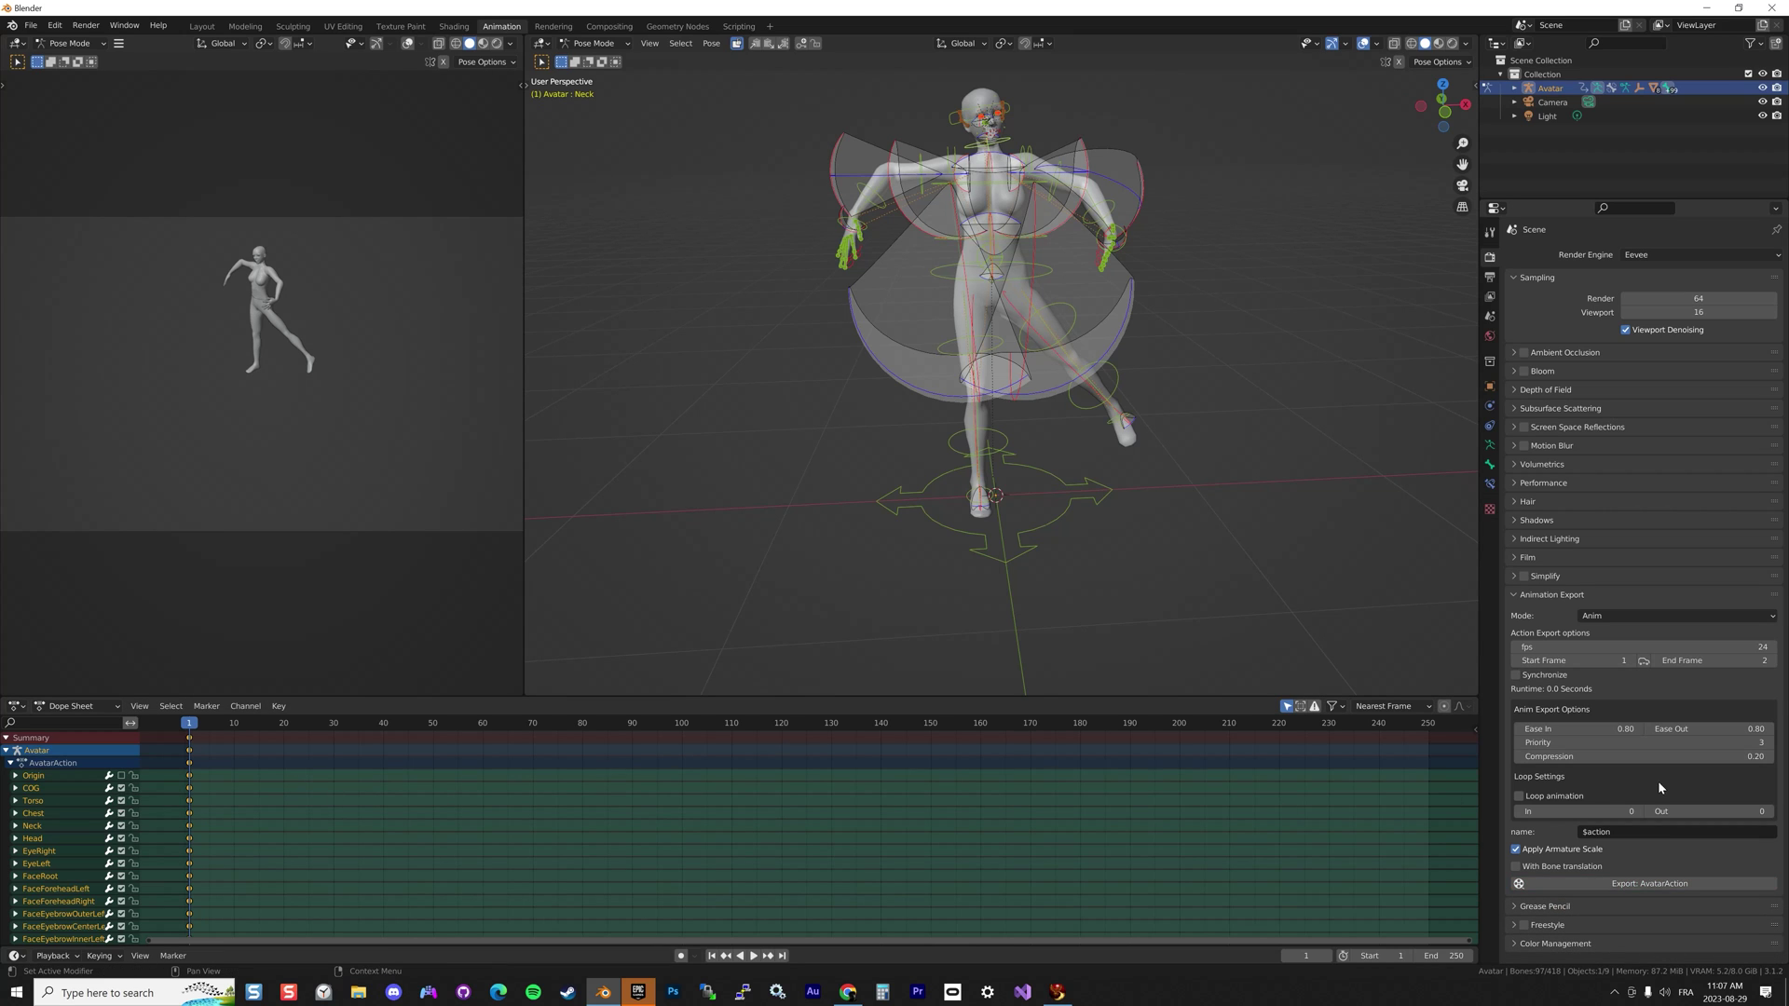
pyautogui.click(1634, 886)
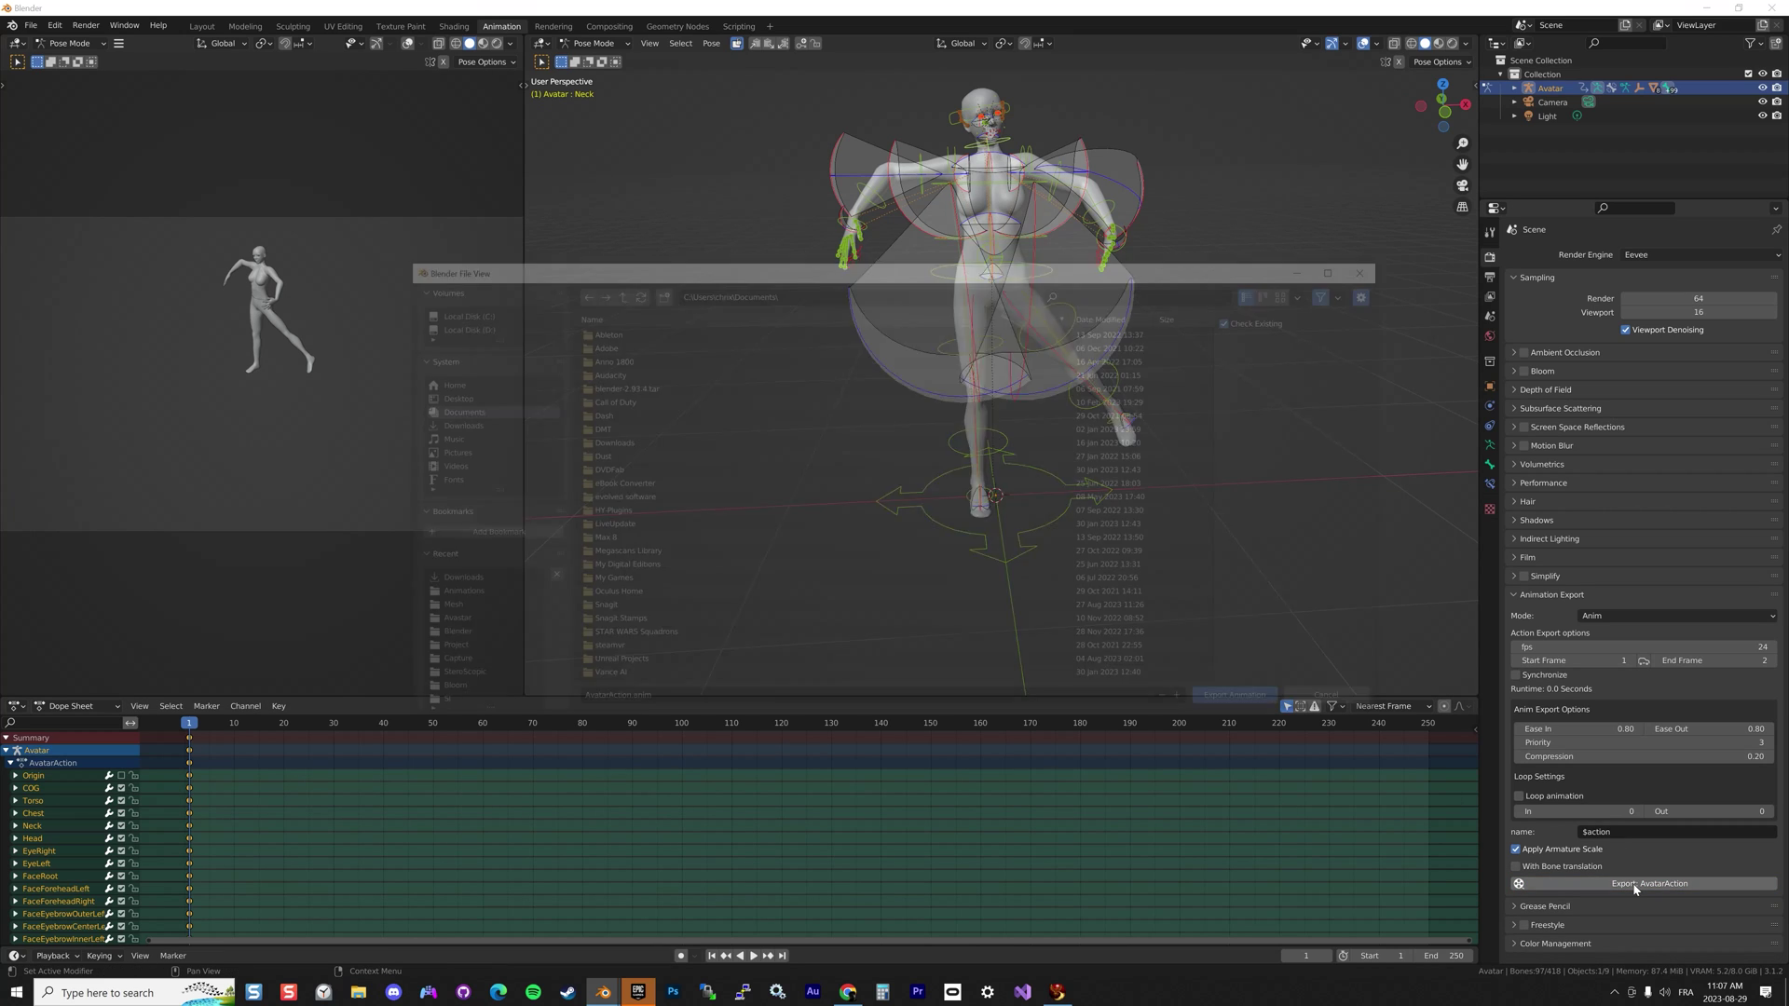
# Export the animation as Dance1.anim into the Projects > Animations folder
pyautogui.click(438, 706)
pyautogui.doubleClick(618, 345)
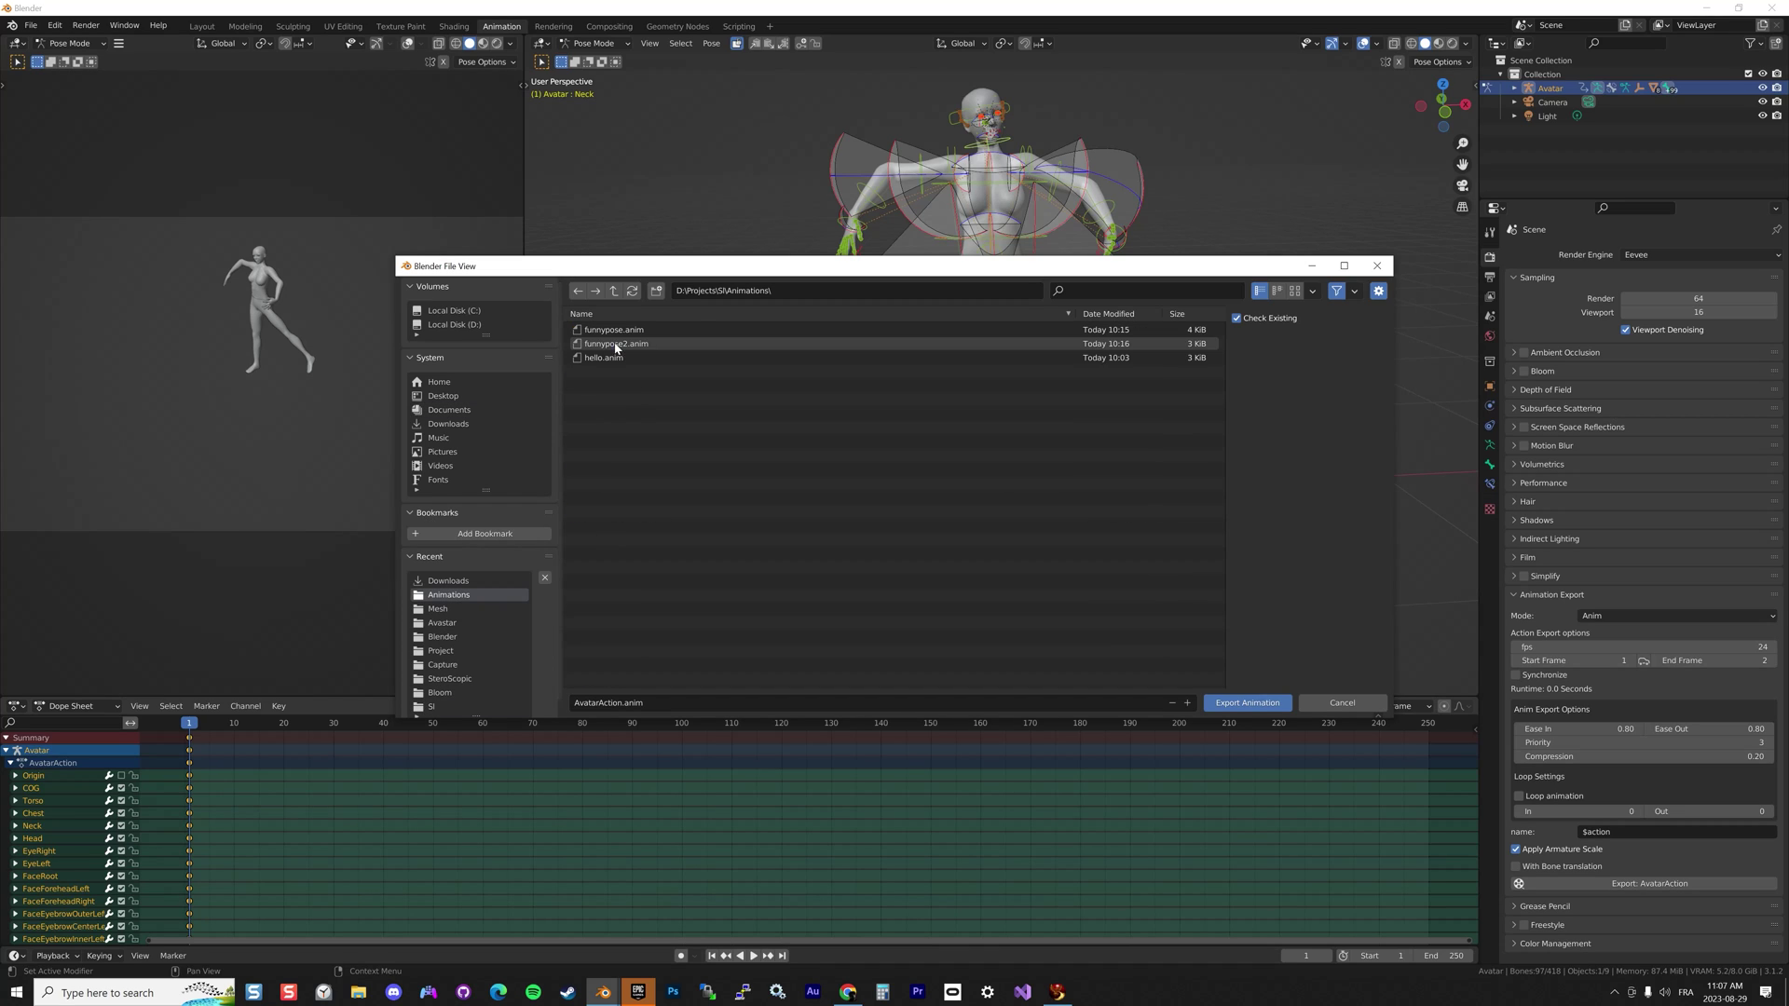
pyautogui.click(616, 701)
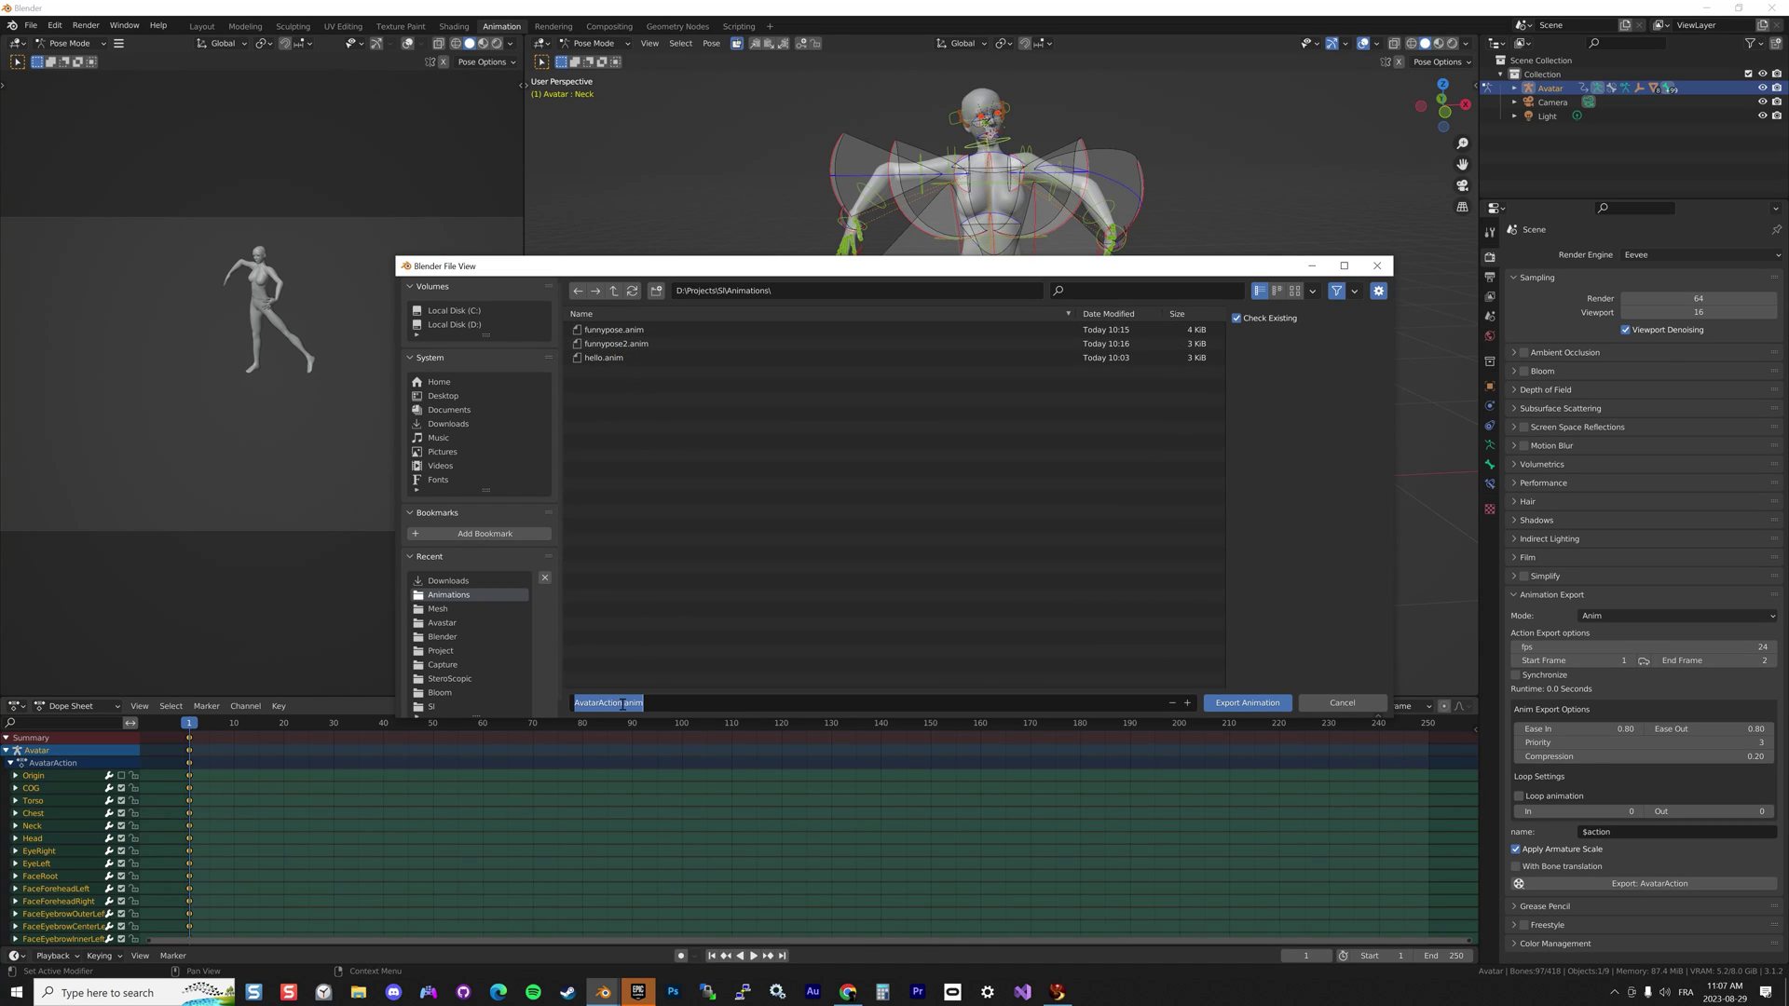
pyautogui.press('Right')
pyautogui.hotkey('shift', 'Home')
pyautogui.write('Danvce1')
pyautogui.press('BackSpace')
pyautogui.click(1236, 702)
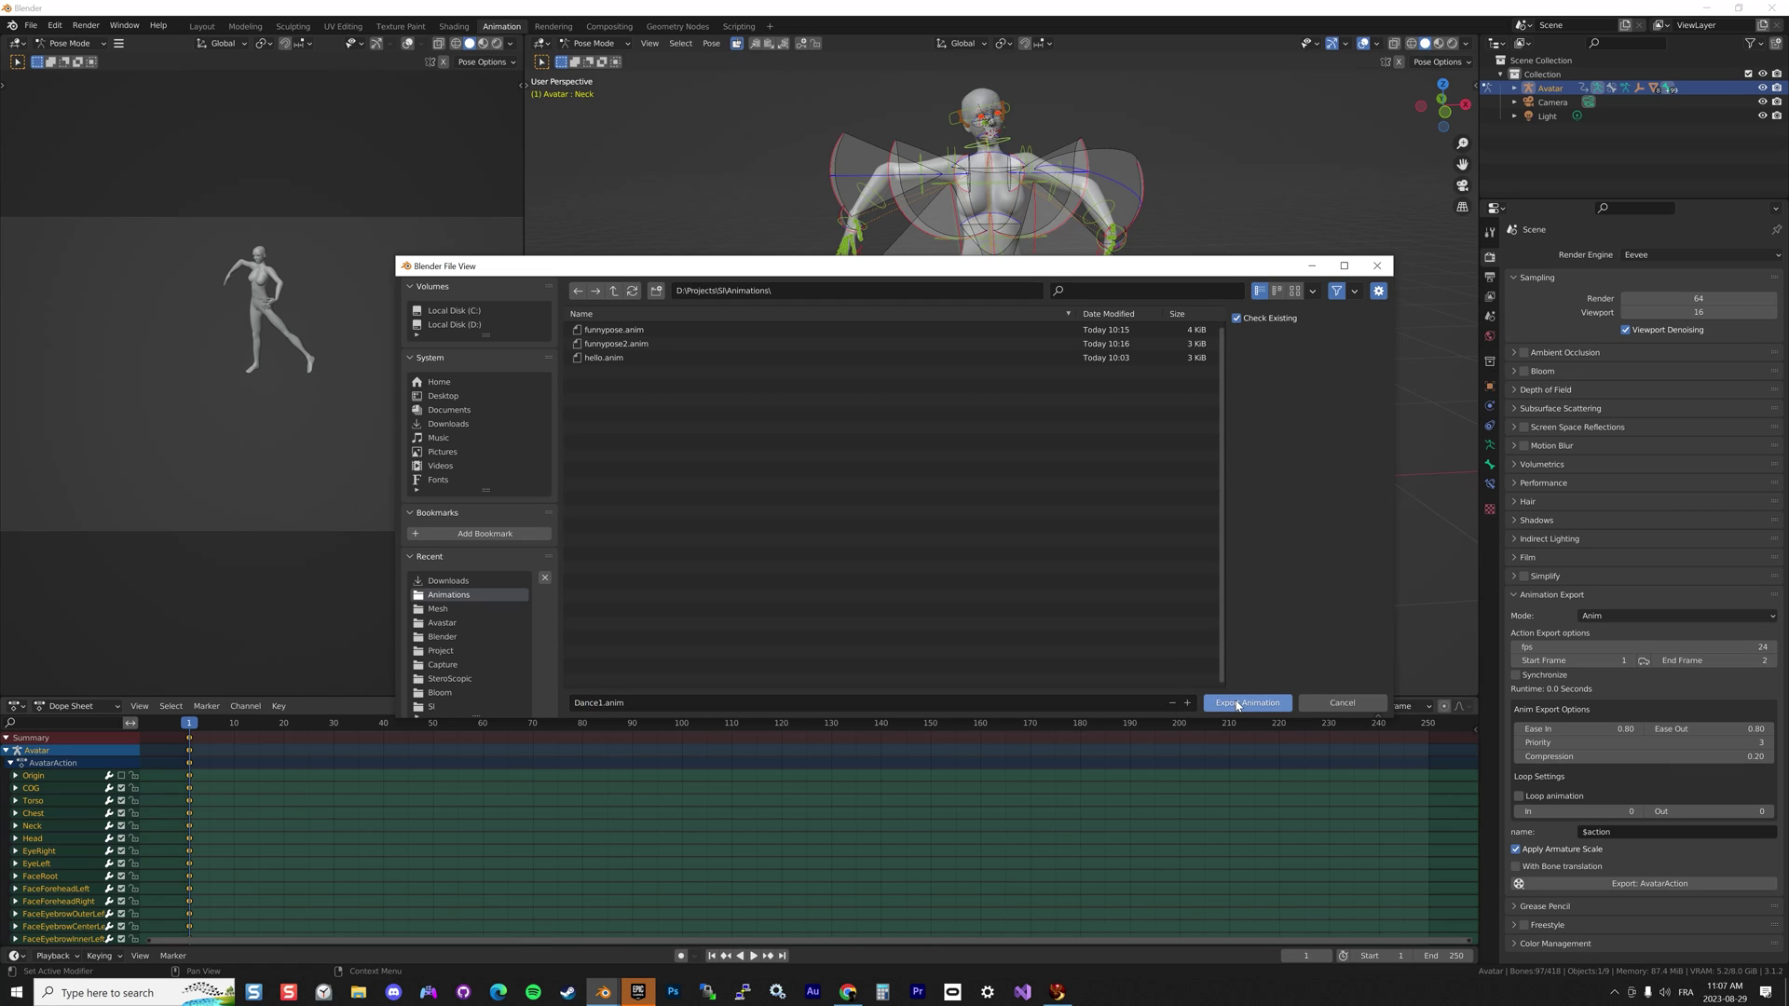
# In Firestorm, upload Dance1.anim as an animation for L$10
pyautogui.click(1062, 995)
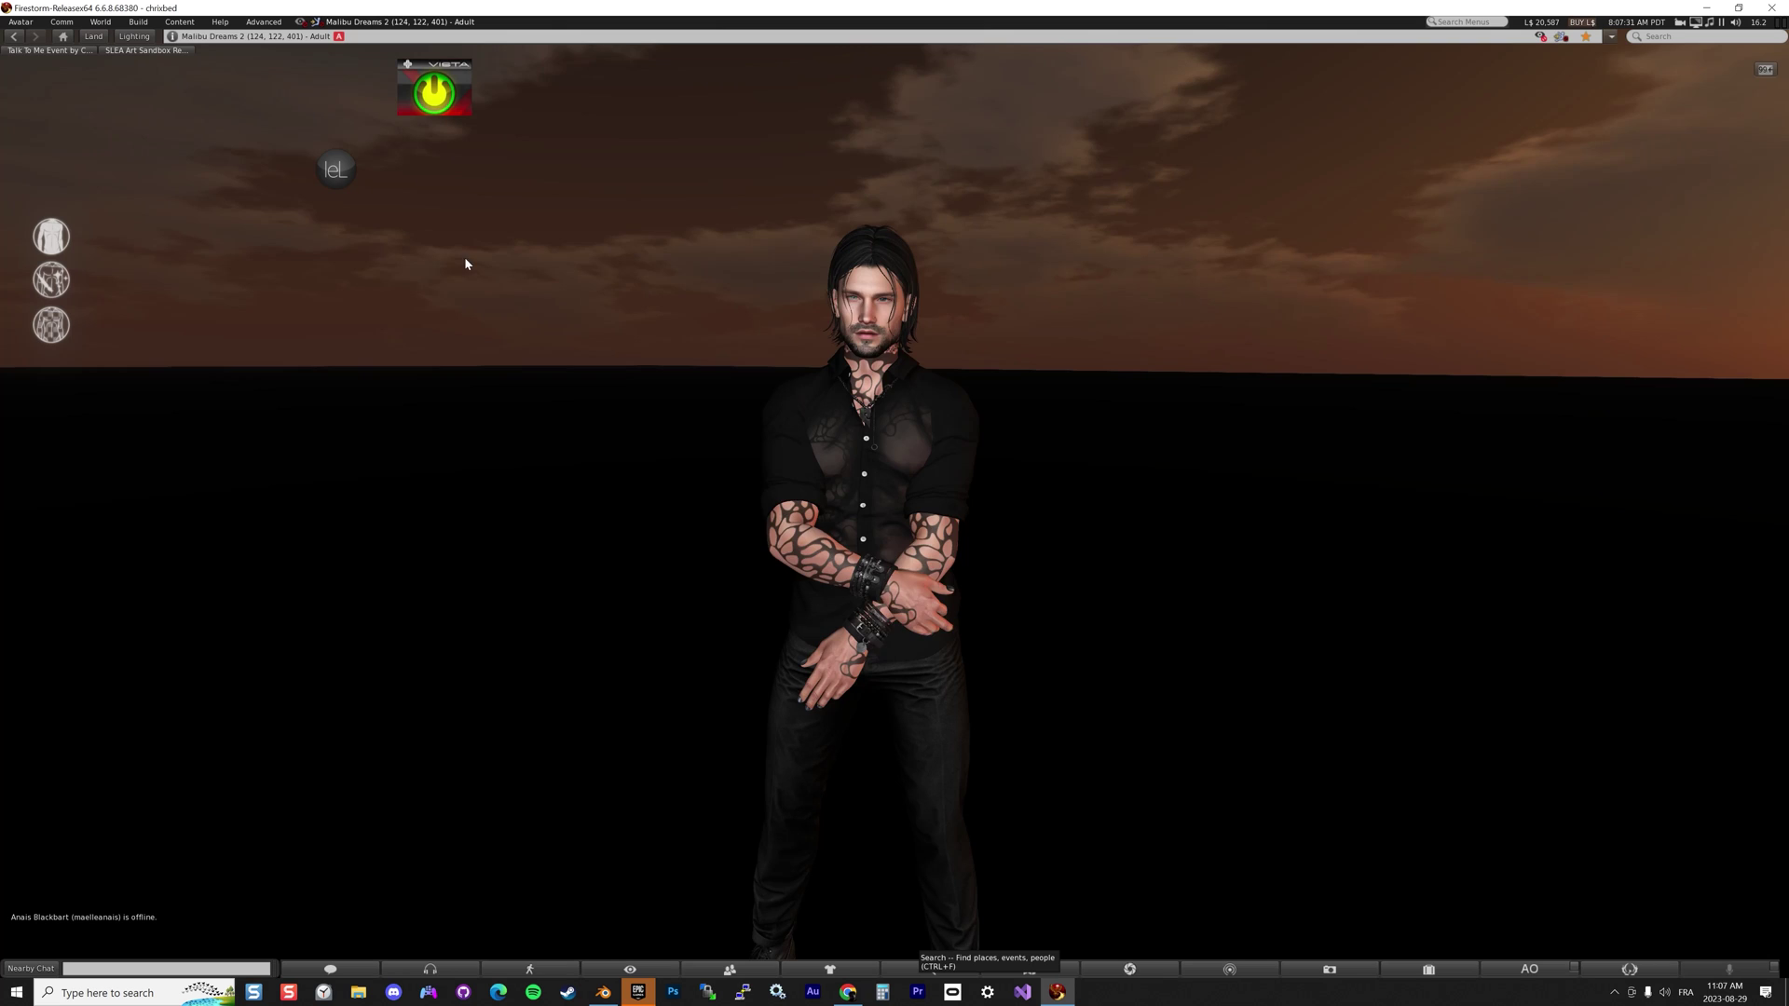
pyautogui.click(138, 23)
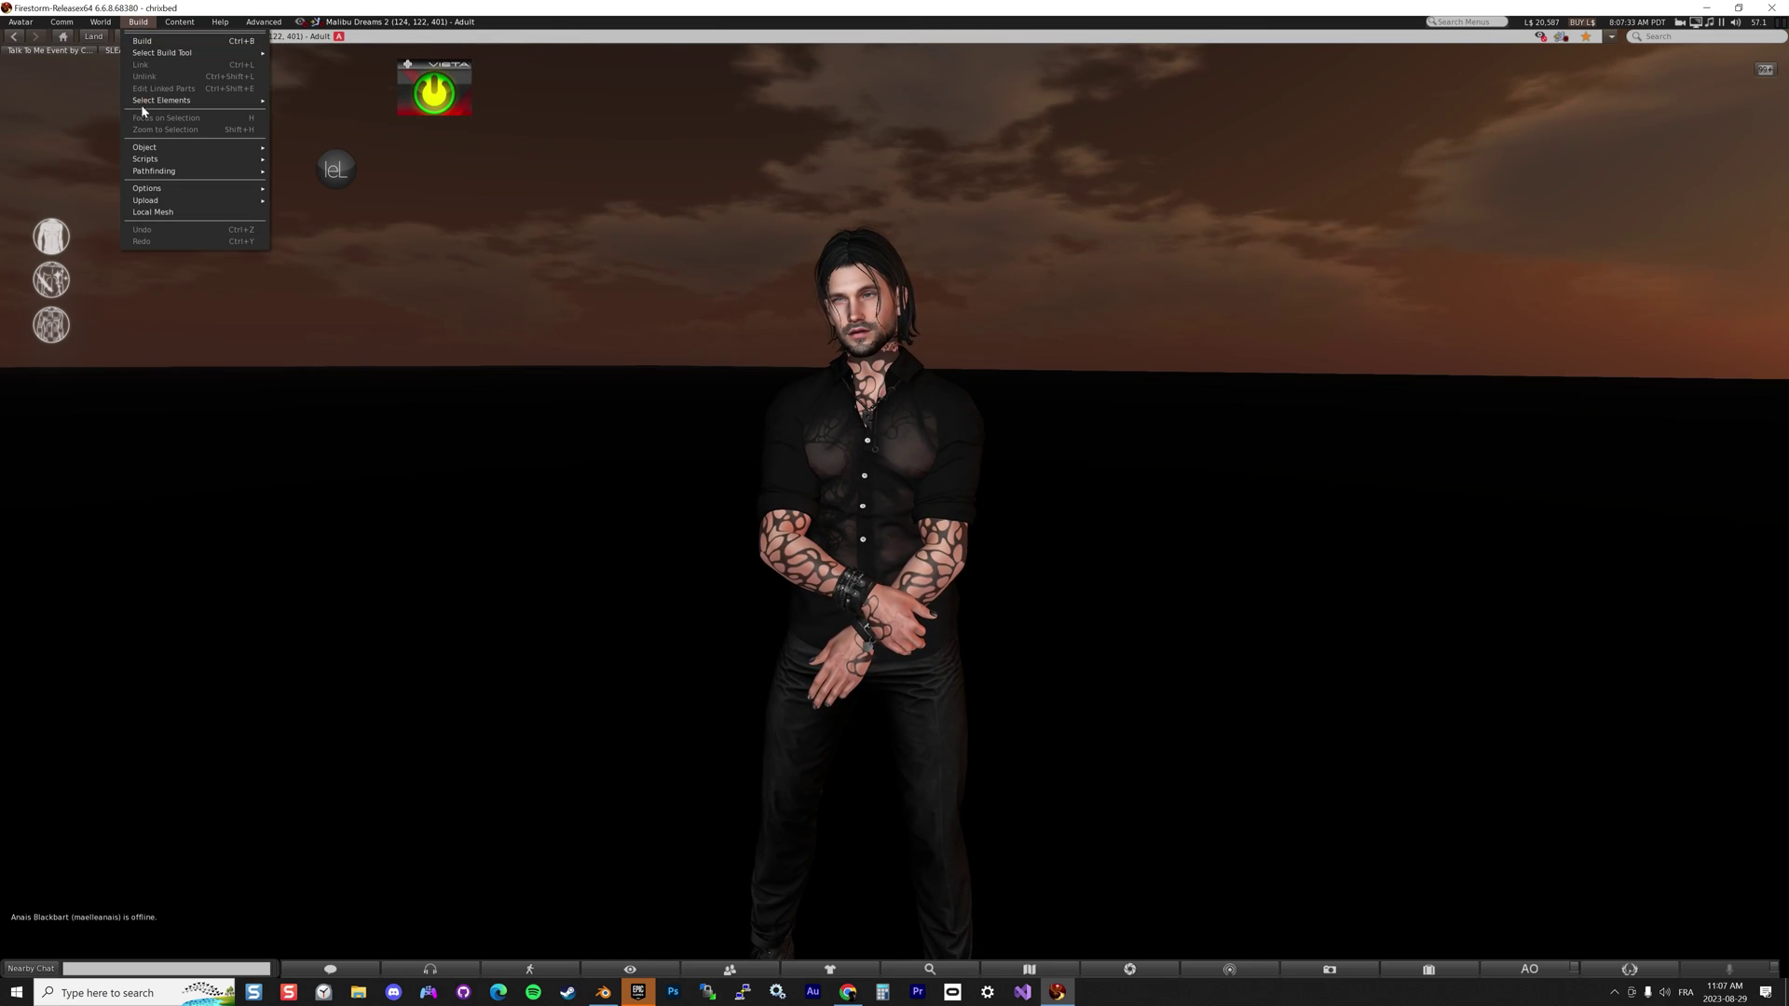
pyautogui.moveTo(159, 201)
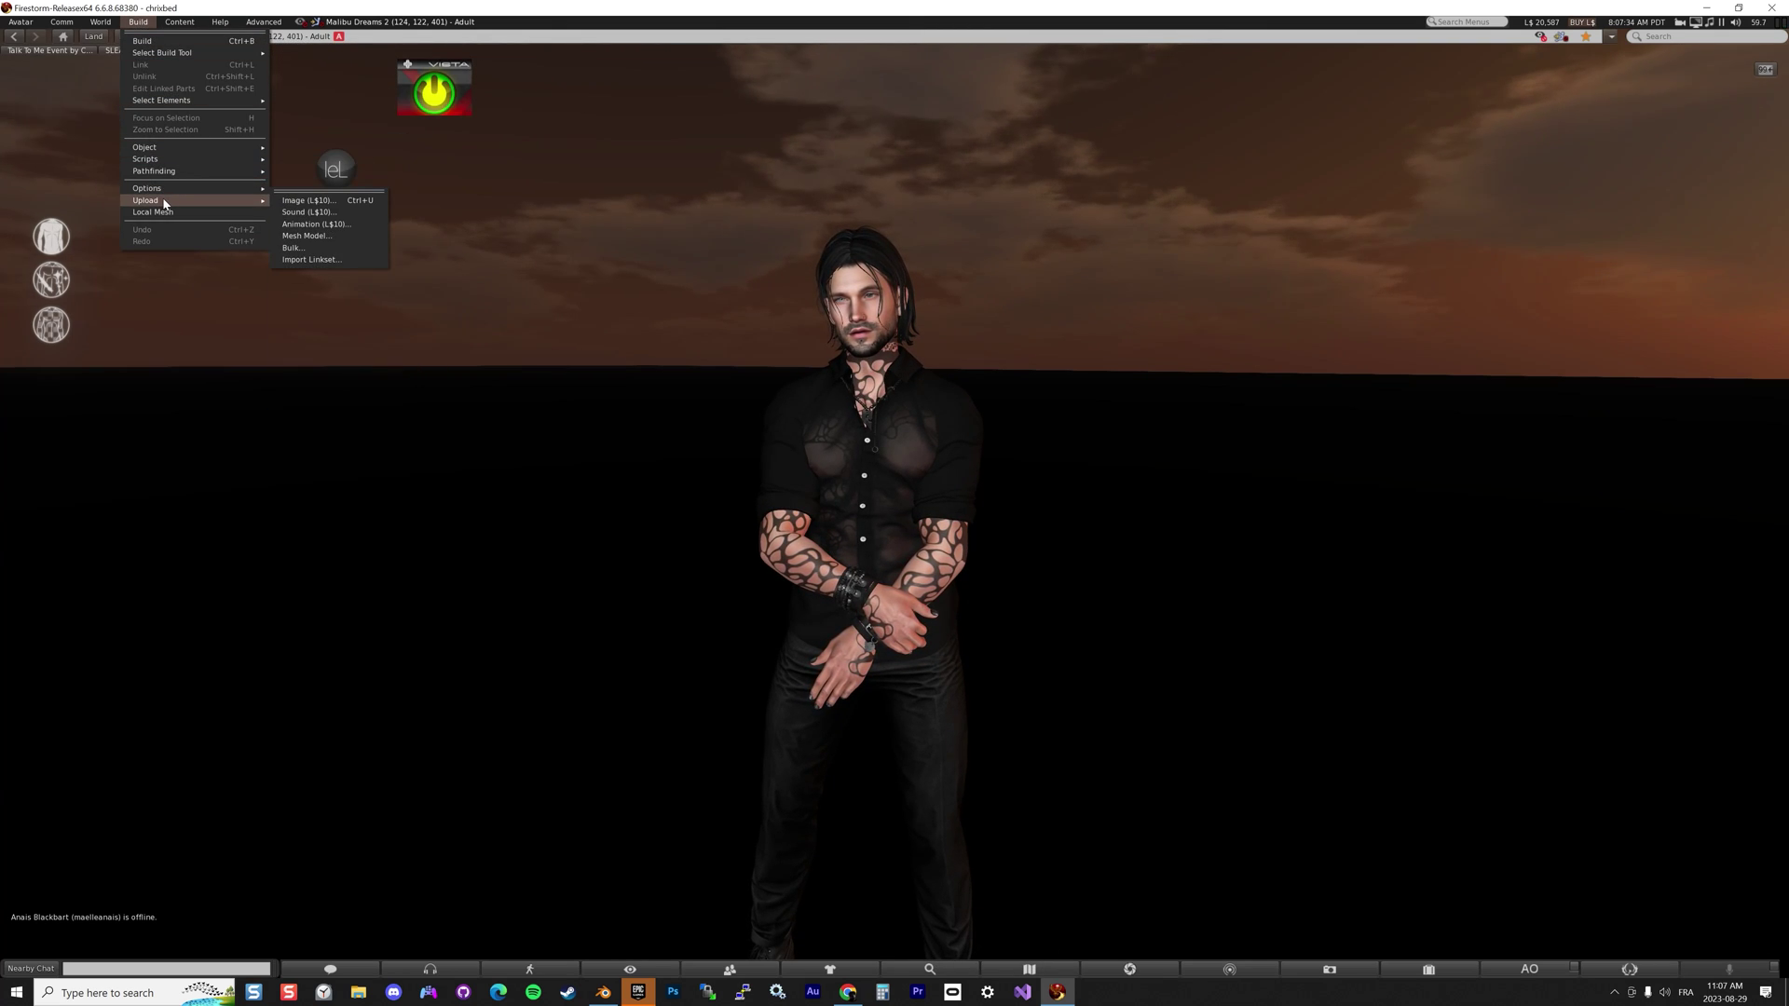
pyautogui.click(318, 226)
pyautogui.click(639, 295)
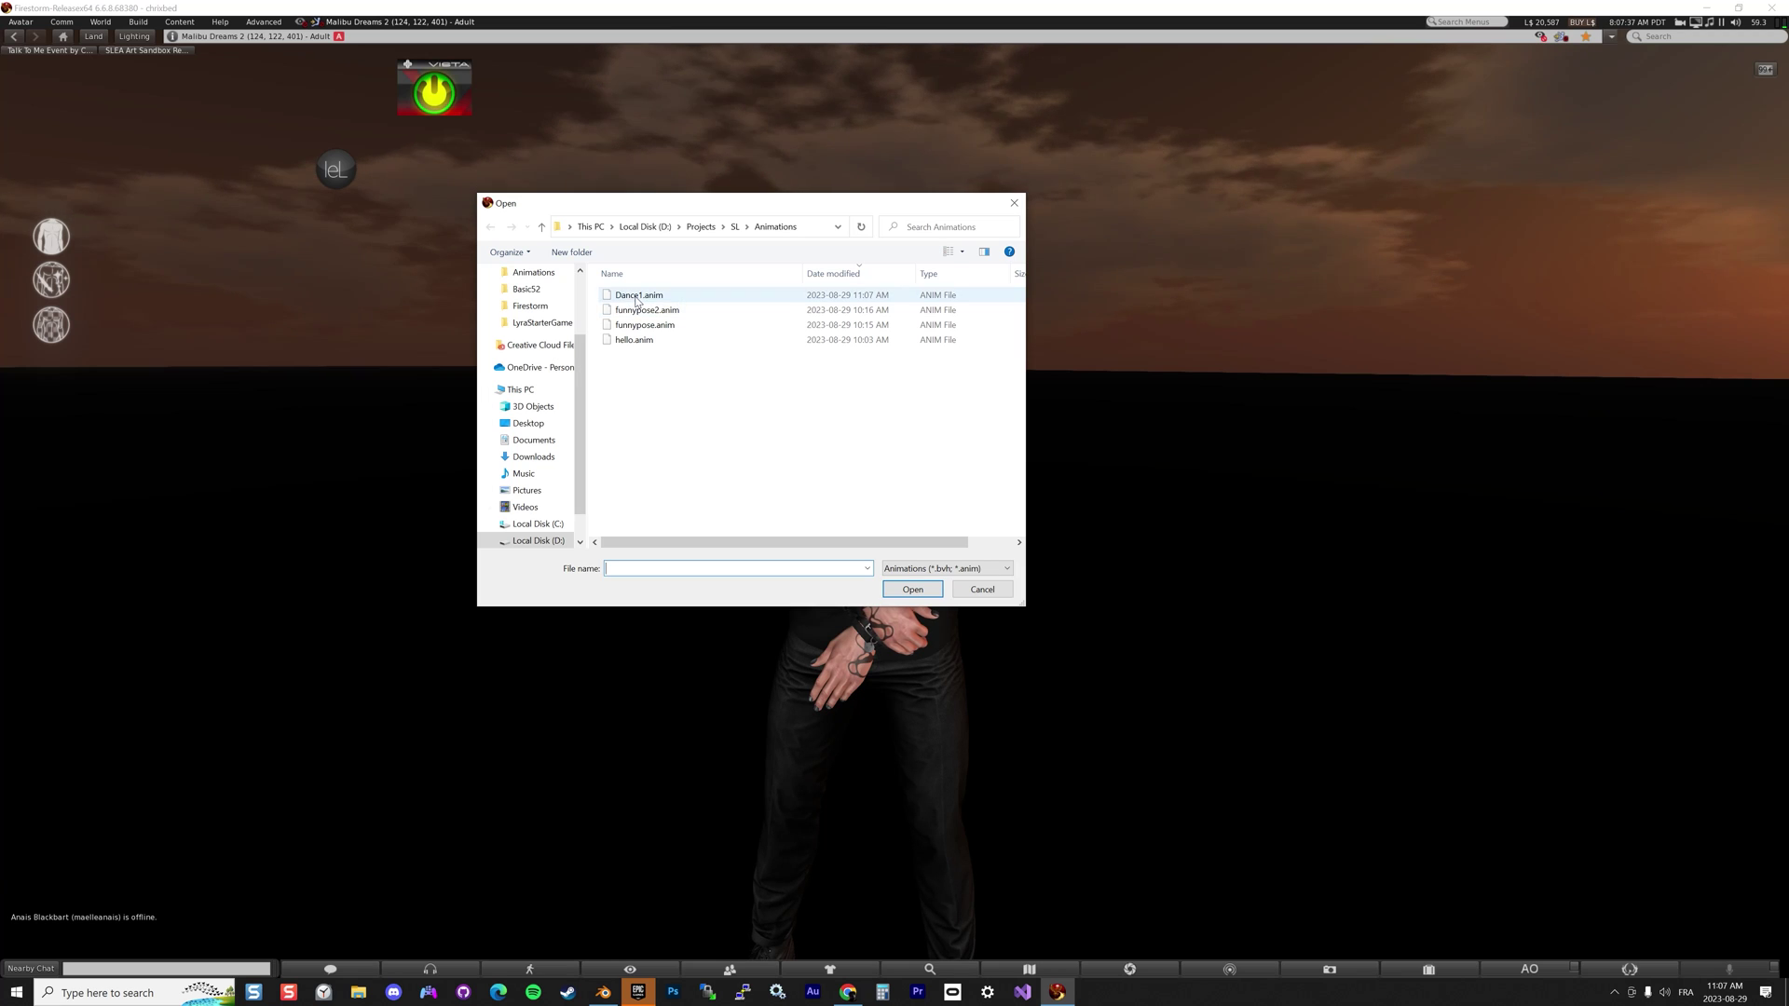
pyautogui.click(910, 591)
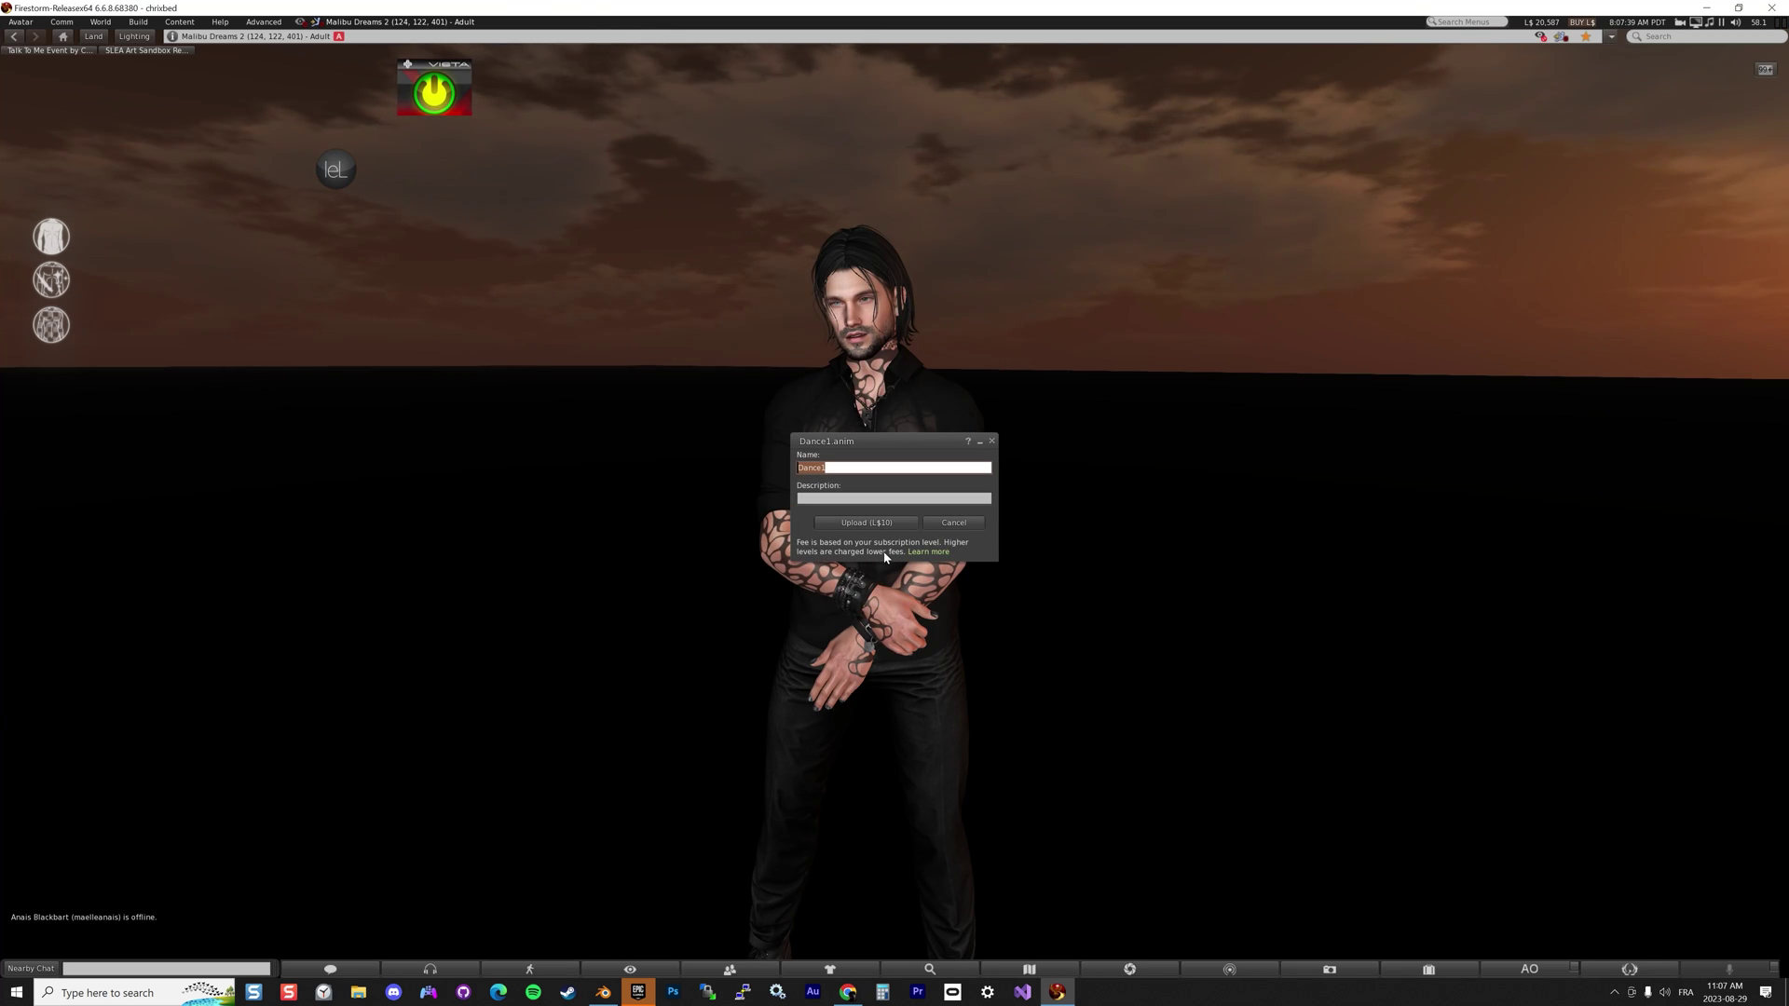
pyautogui.click(872, 522)
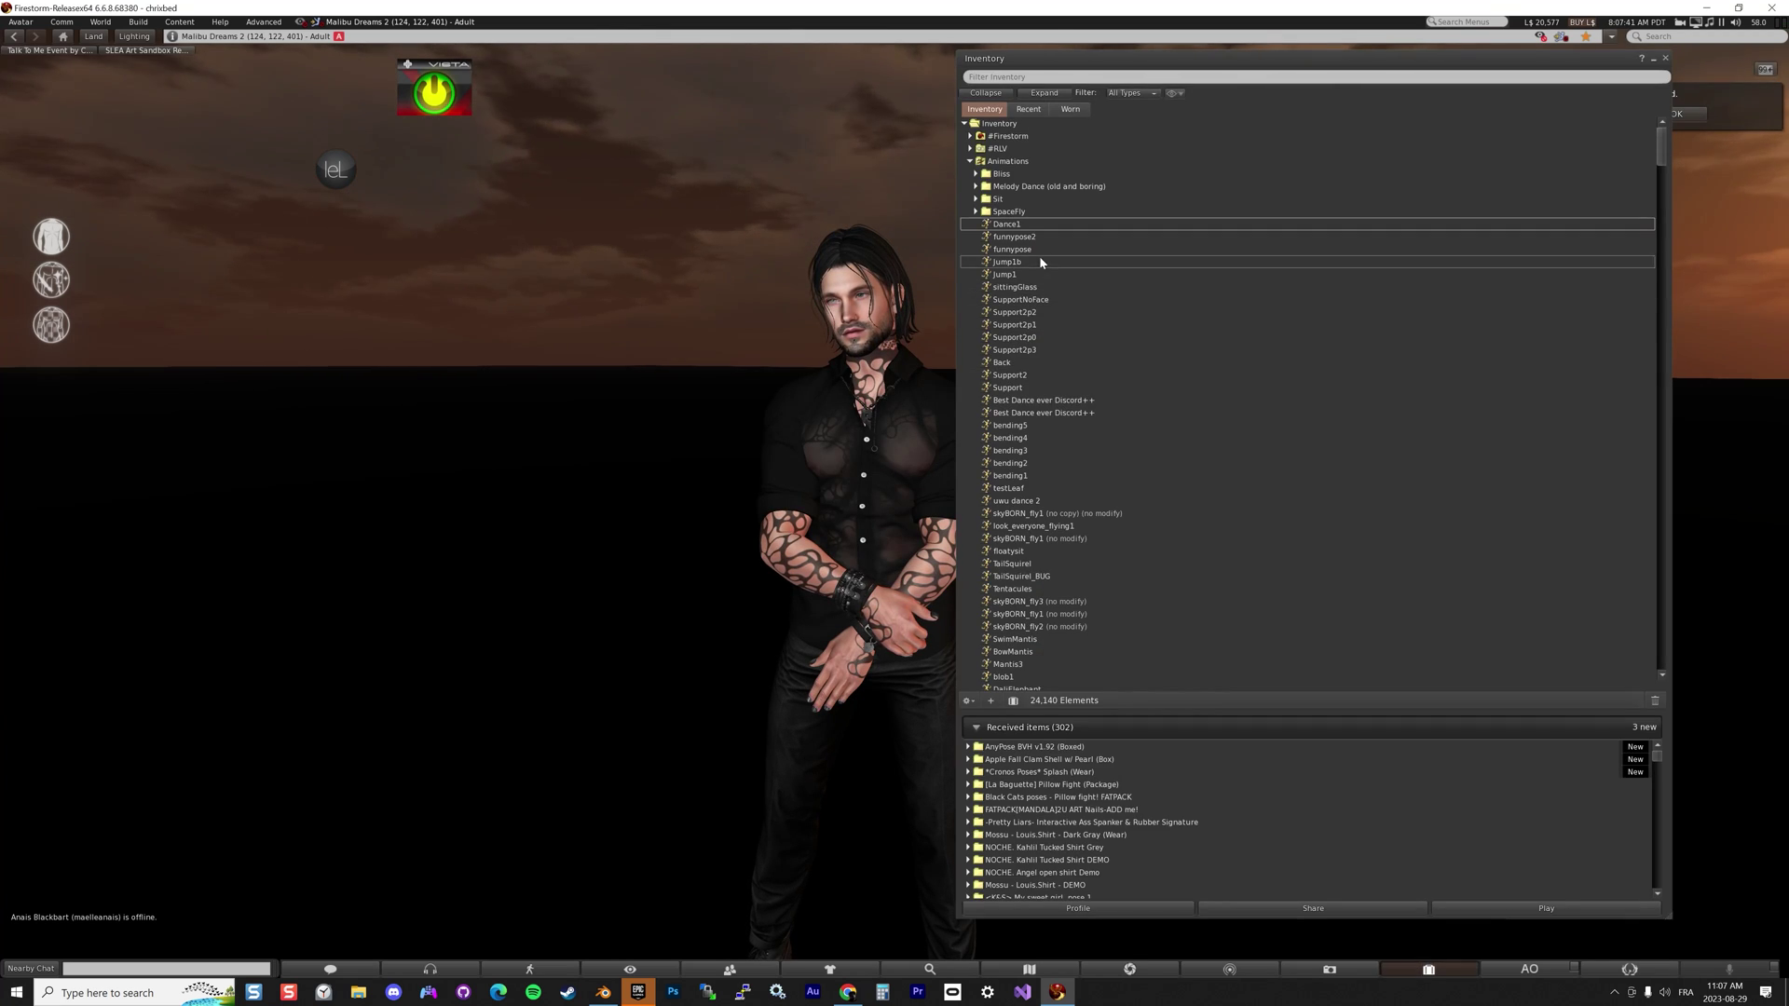
# Preview Dance1 playing inworld on the avatar from Inventory
pyautogui.doubleClick(1009, 225)
pyautogui.click(424, 458)
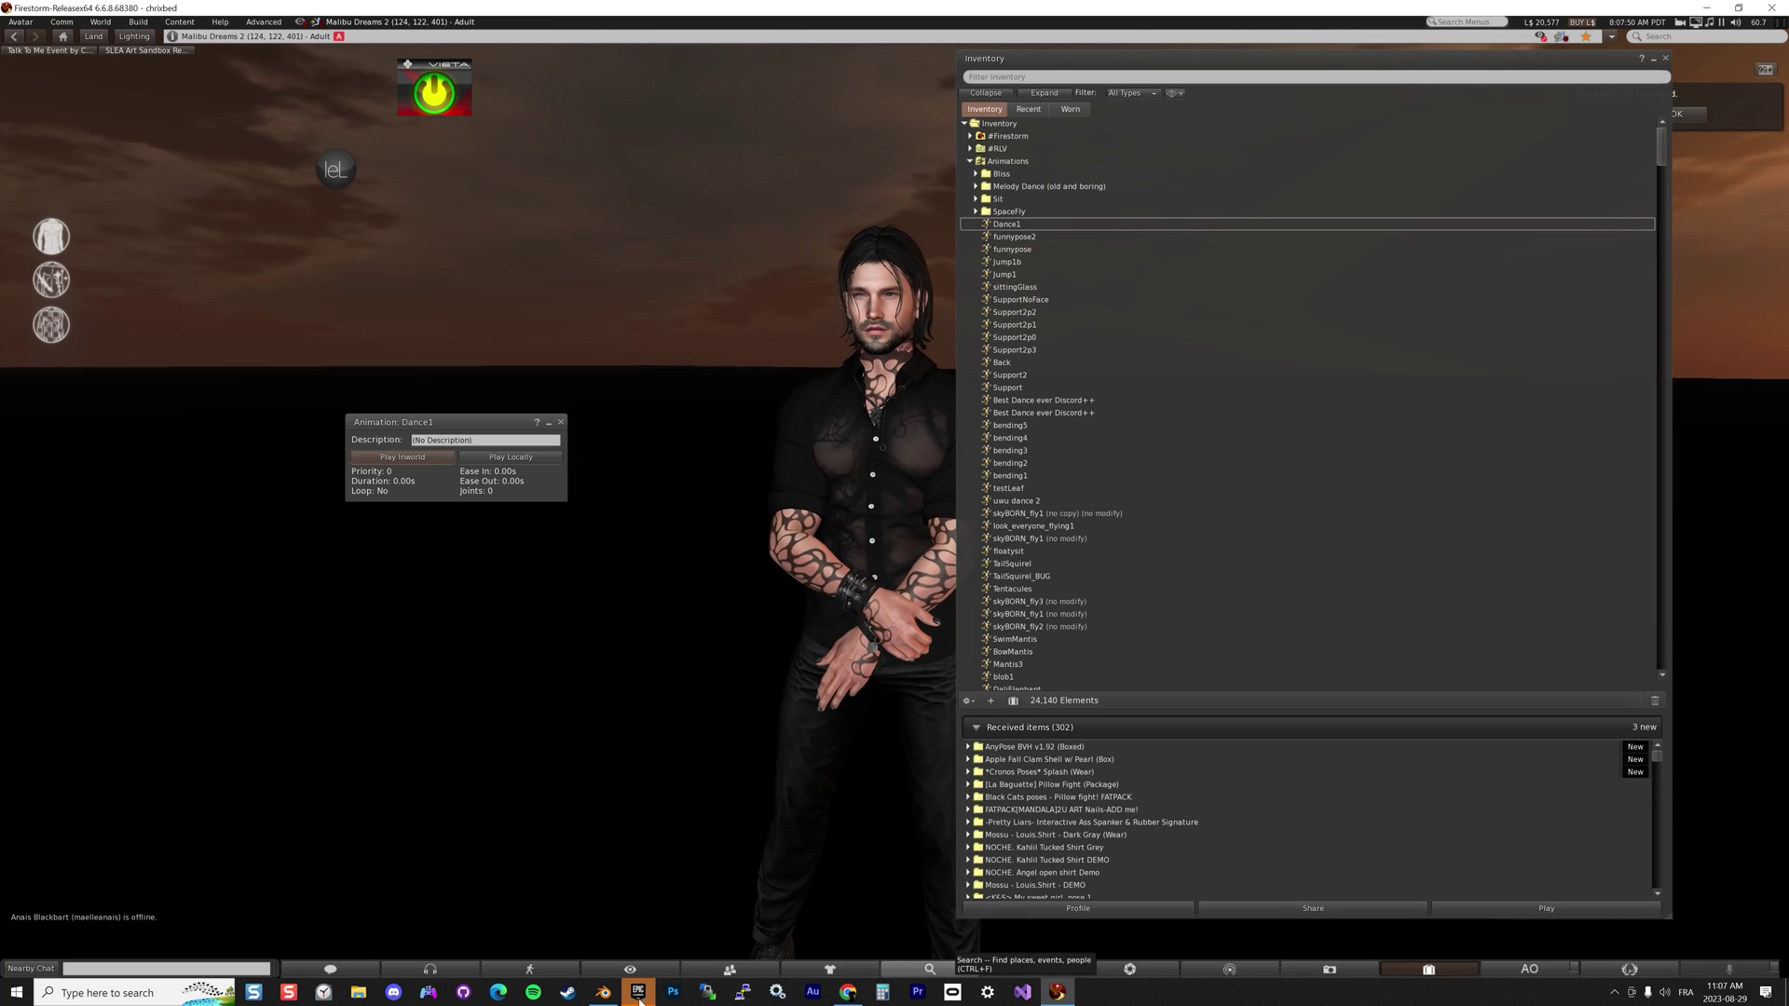
pyautogui.click(604, 993)
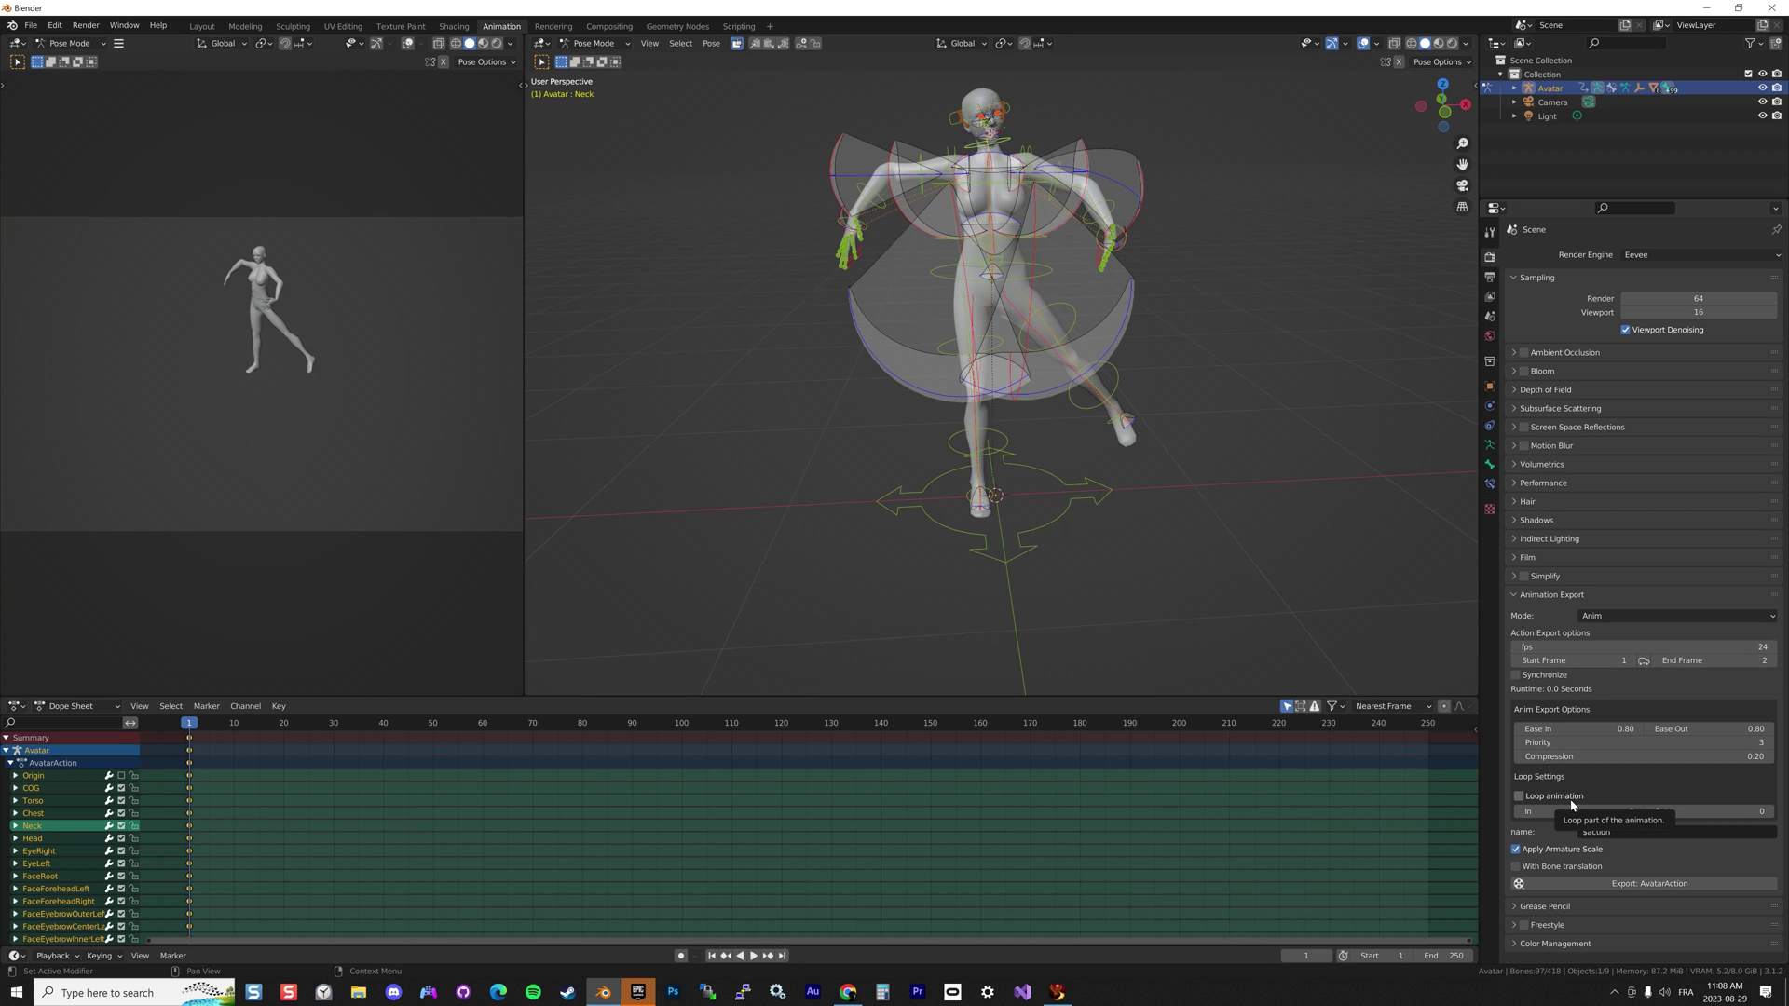
# Set export start and end frames to 1 and enable Loop animation with In 1, Out 1
pyautogui.click(1549, 661)
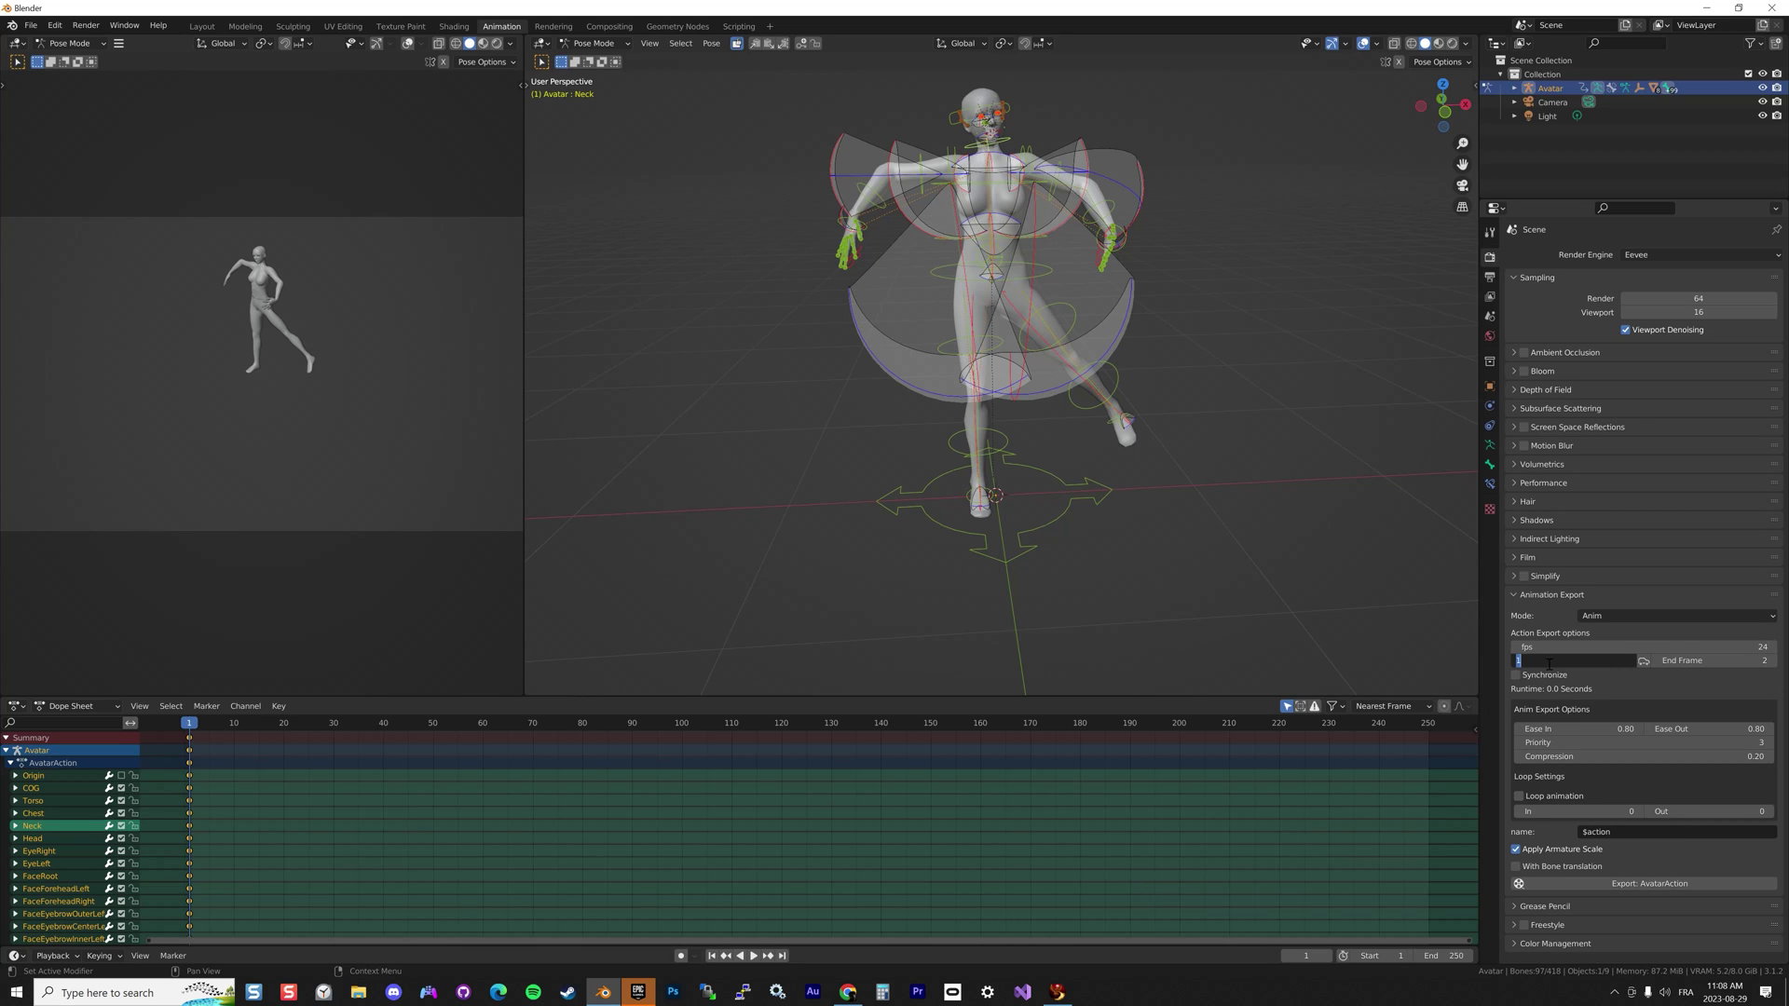
pyautogui.click(1728, 661)
pyautogui.click(1729, 660)
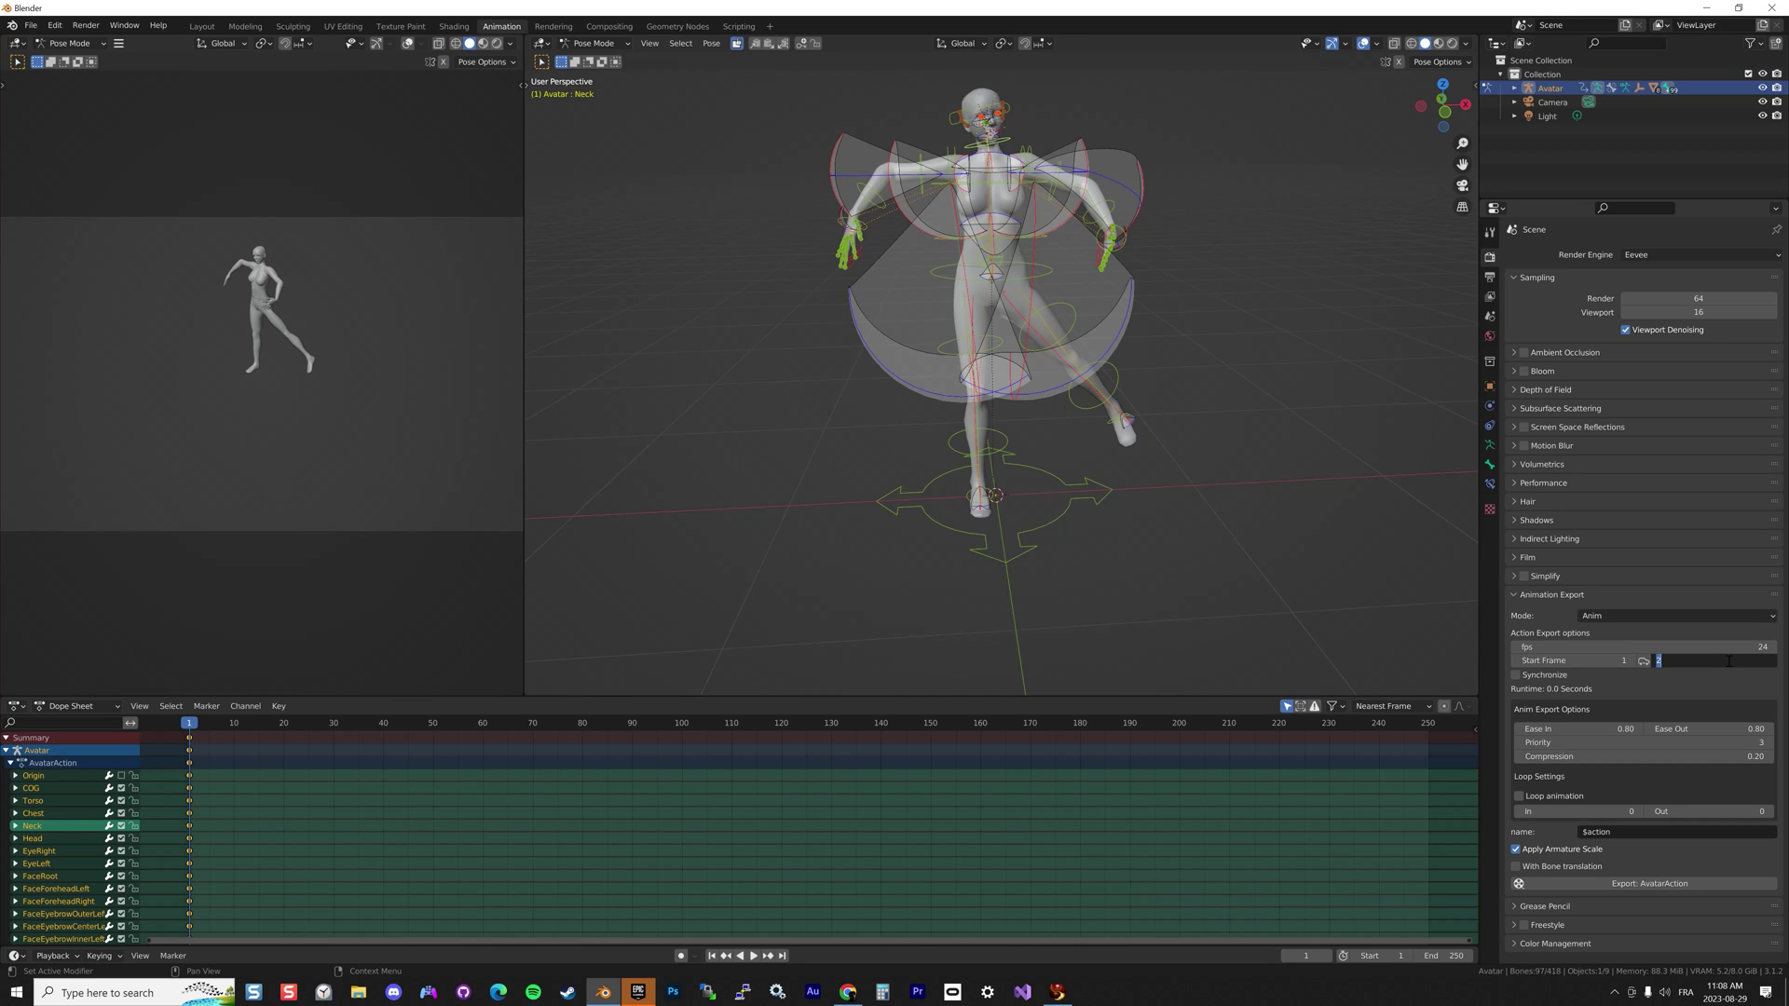
pyautogui.press('Return')
pyautogui.click(1519, 797)
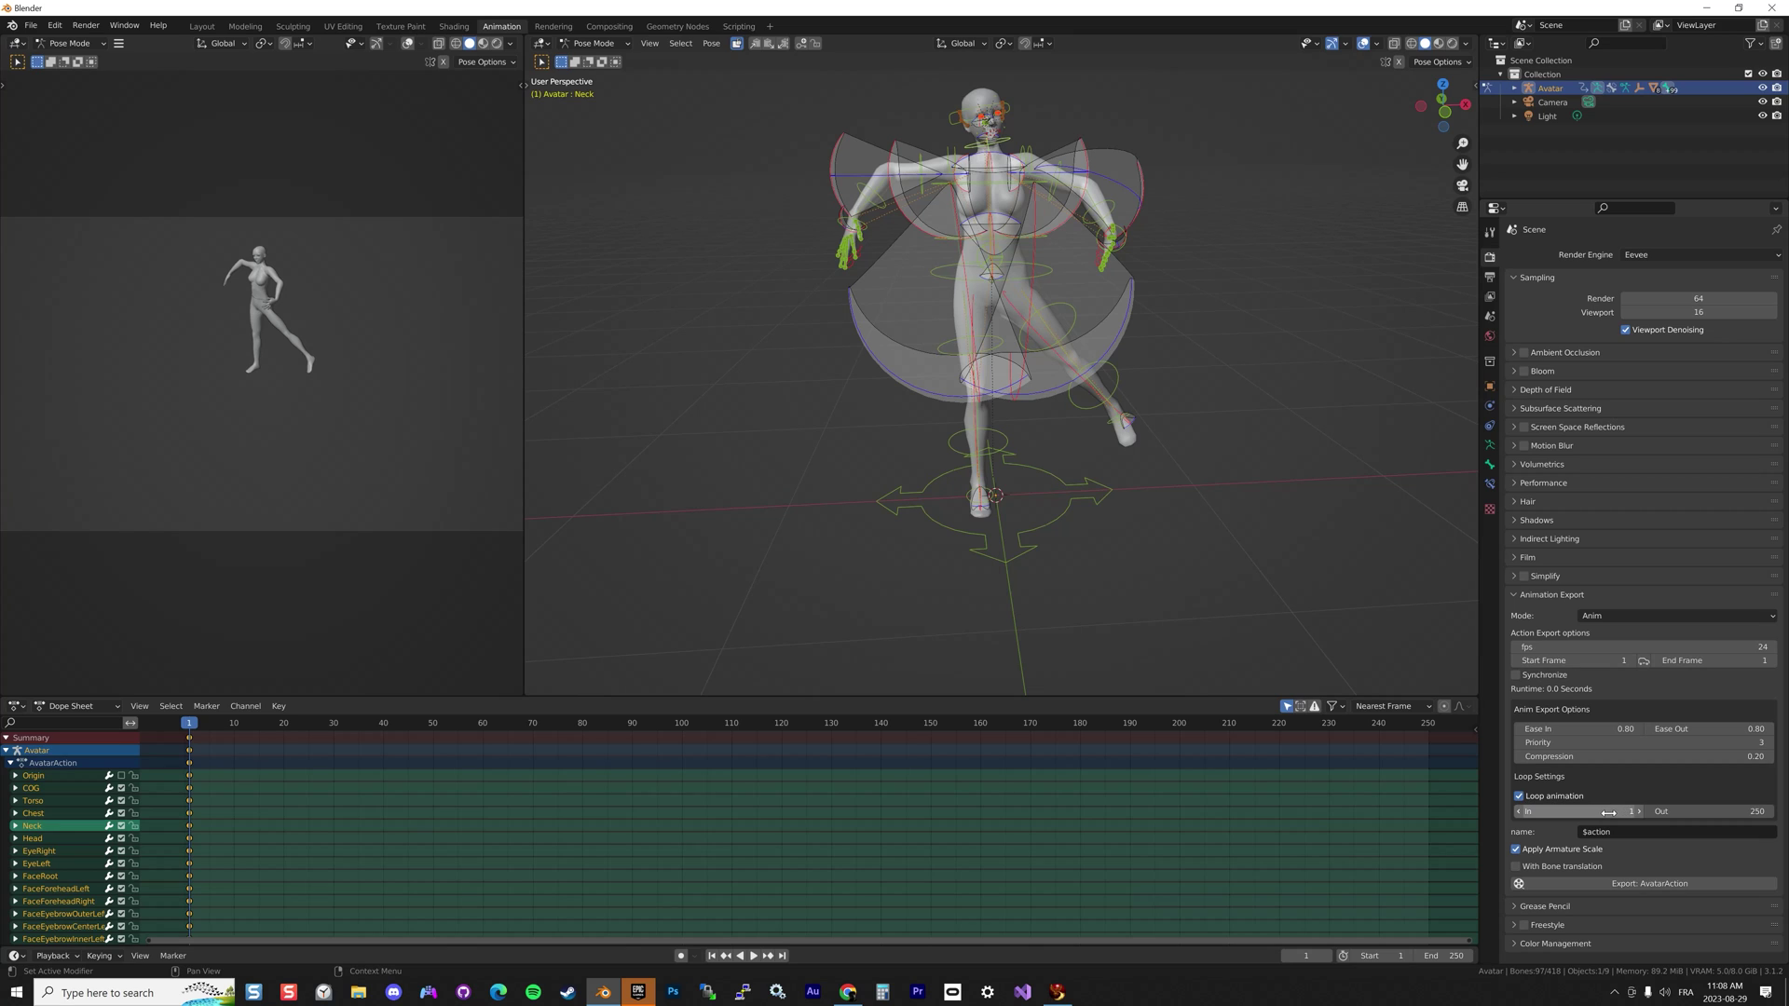
pyautogui.click(1752, 812)
pyautogui.press('Return')
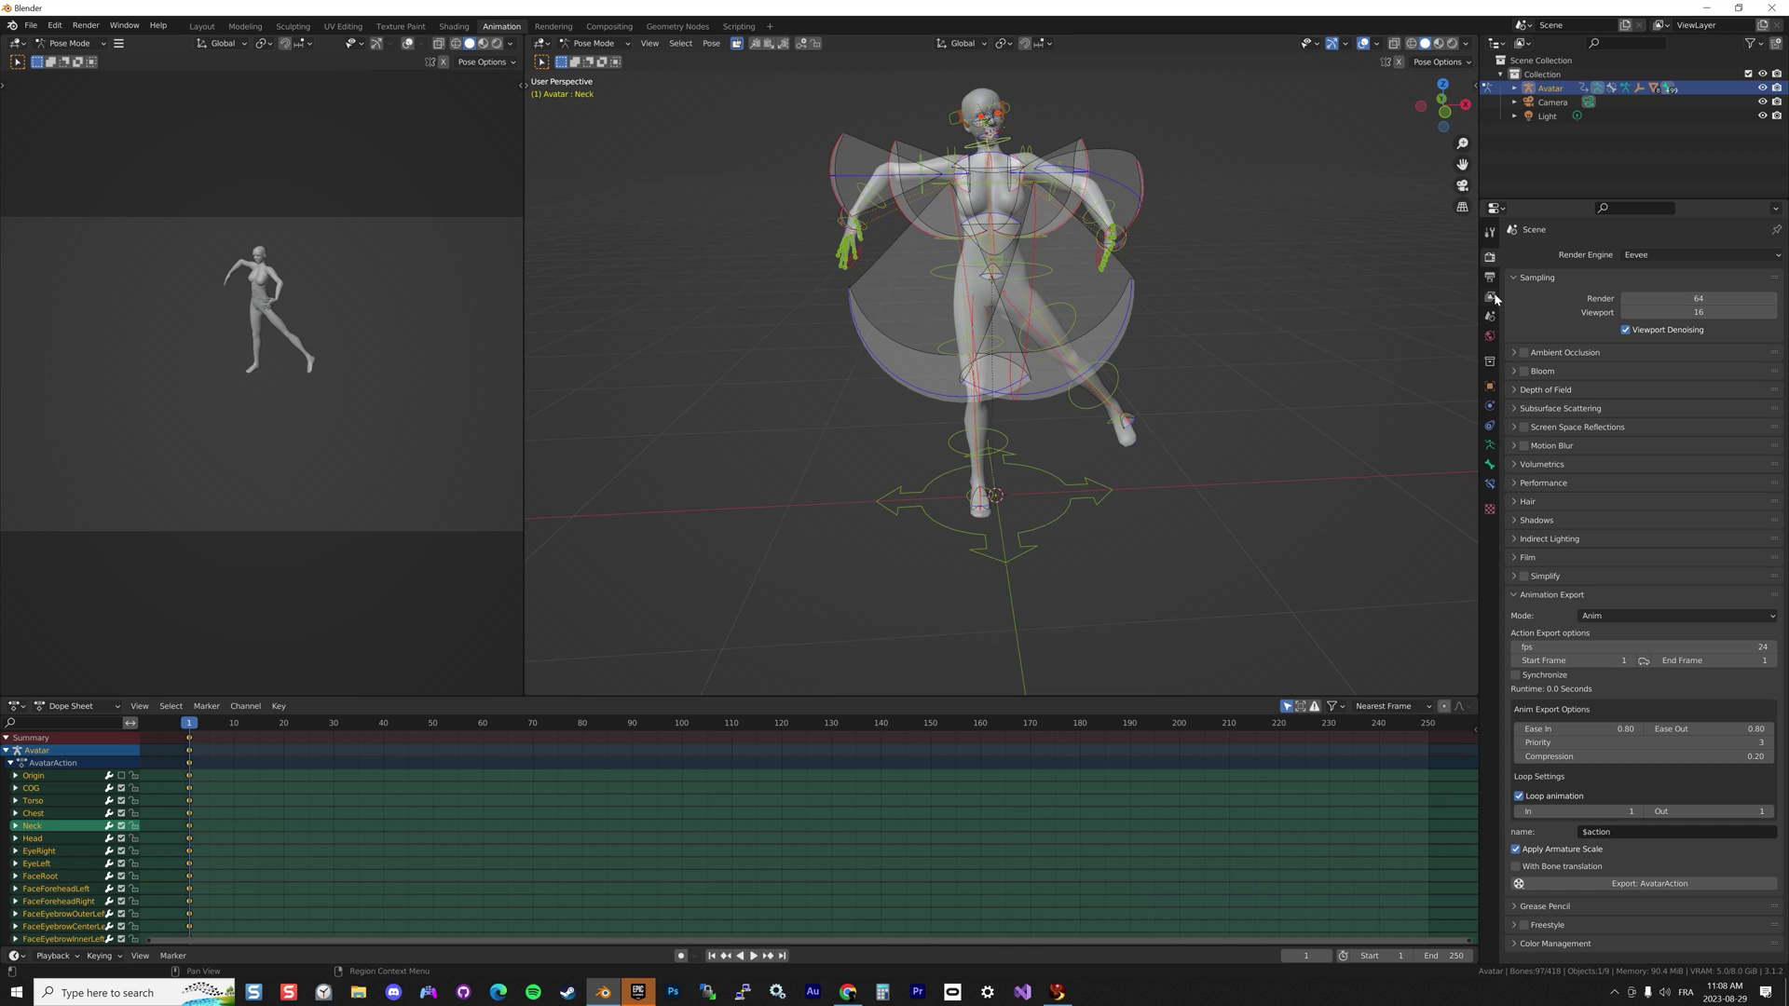
# Export the looping pose as Dance2.anim into the project's Animations folder
pyautogui.click(1646, 883)
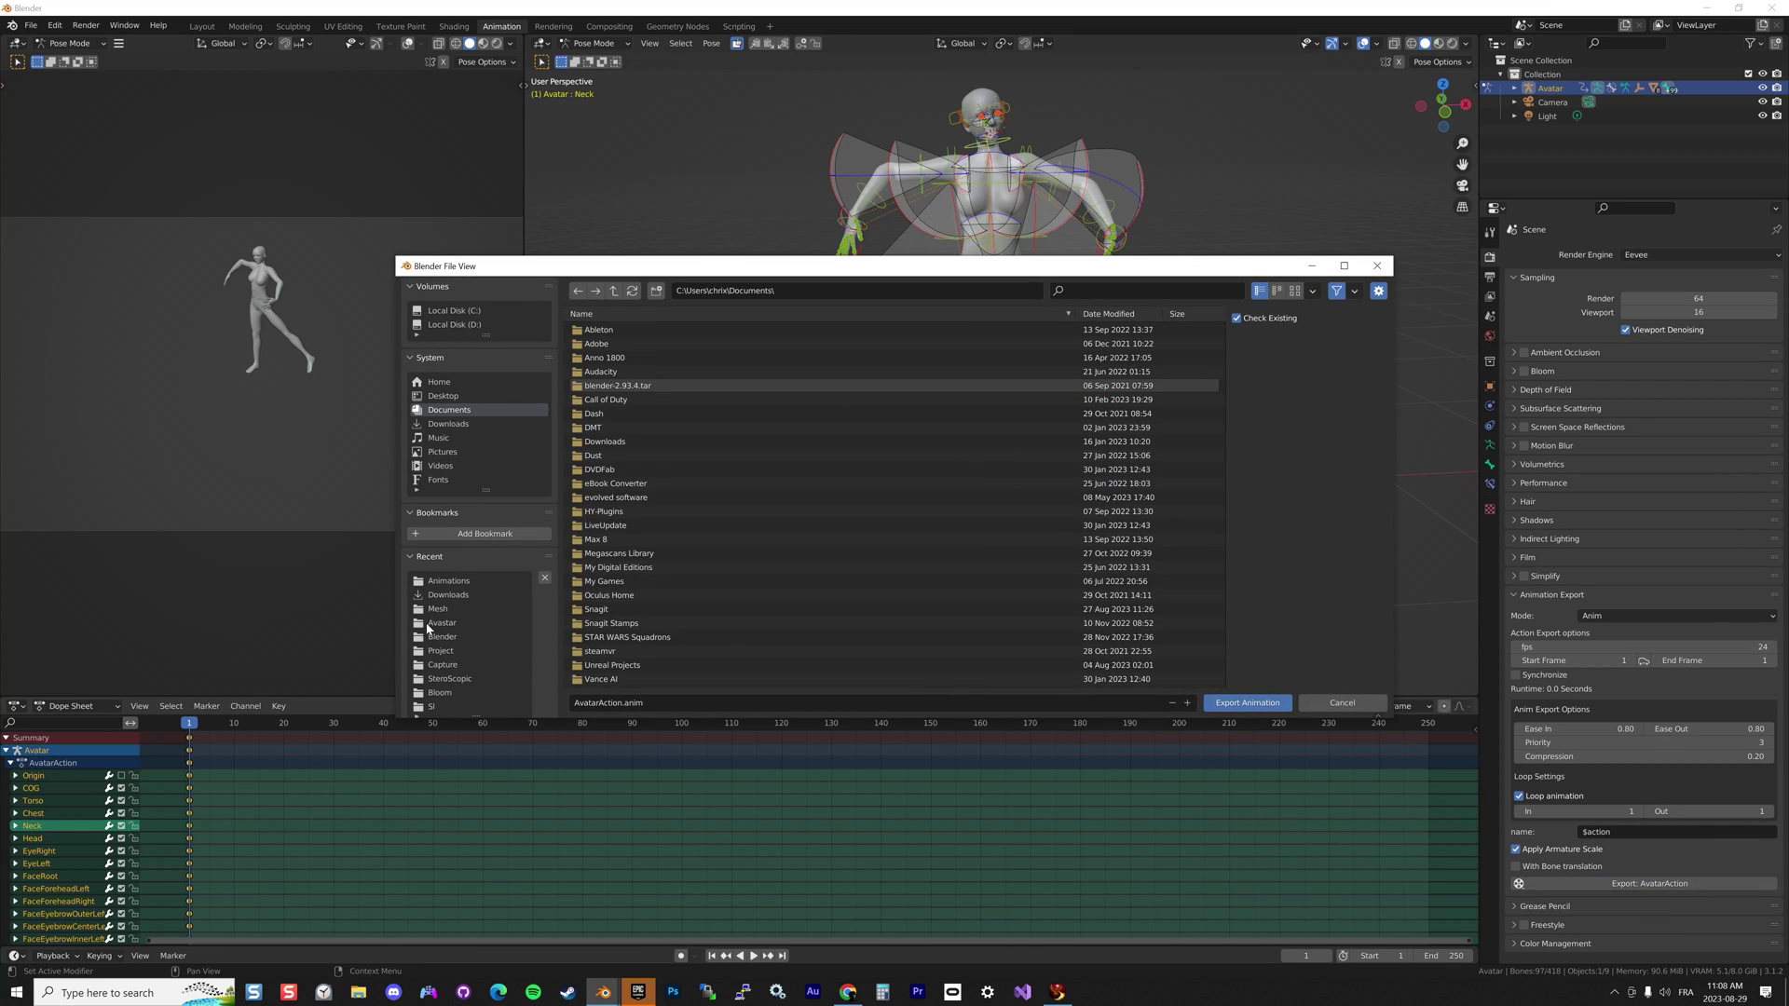
pyautogui.click(449, 580)
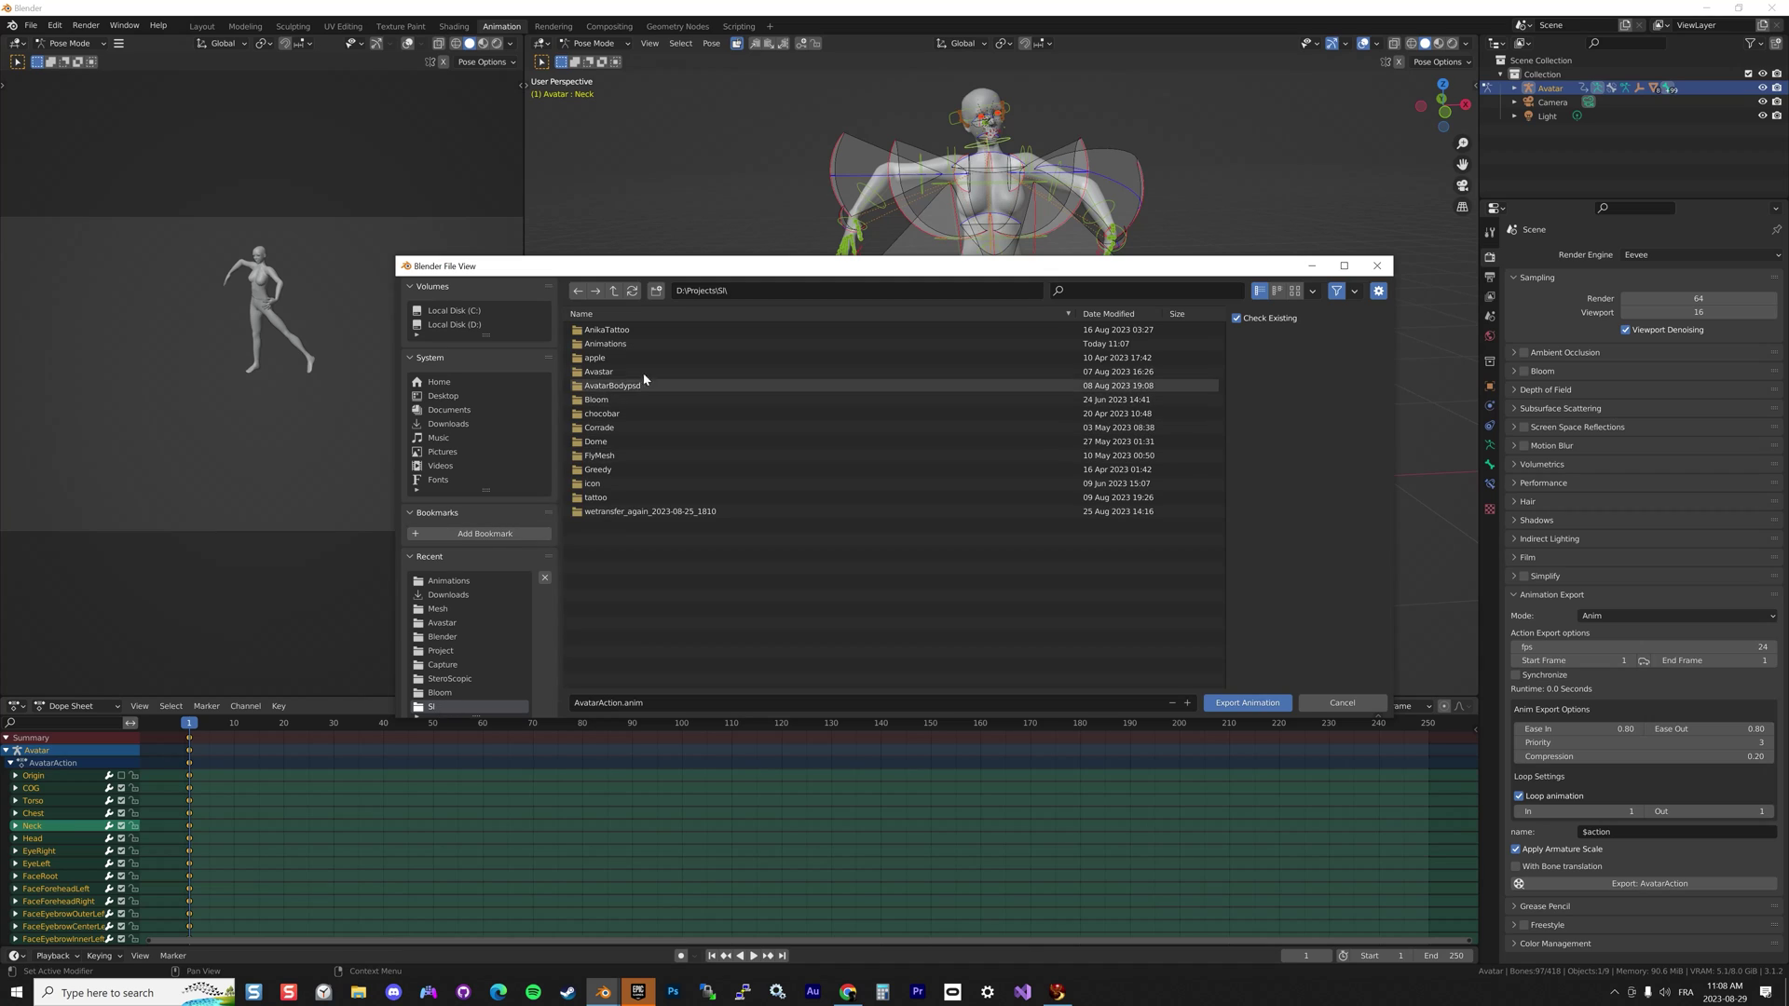
pyautogui.click(615, 330)
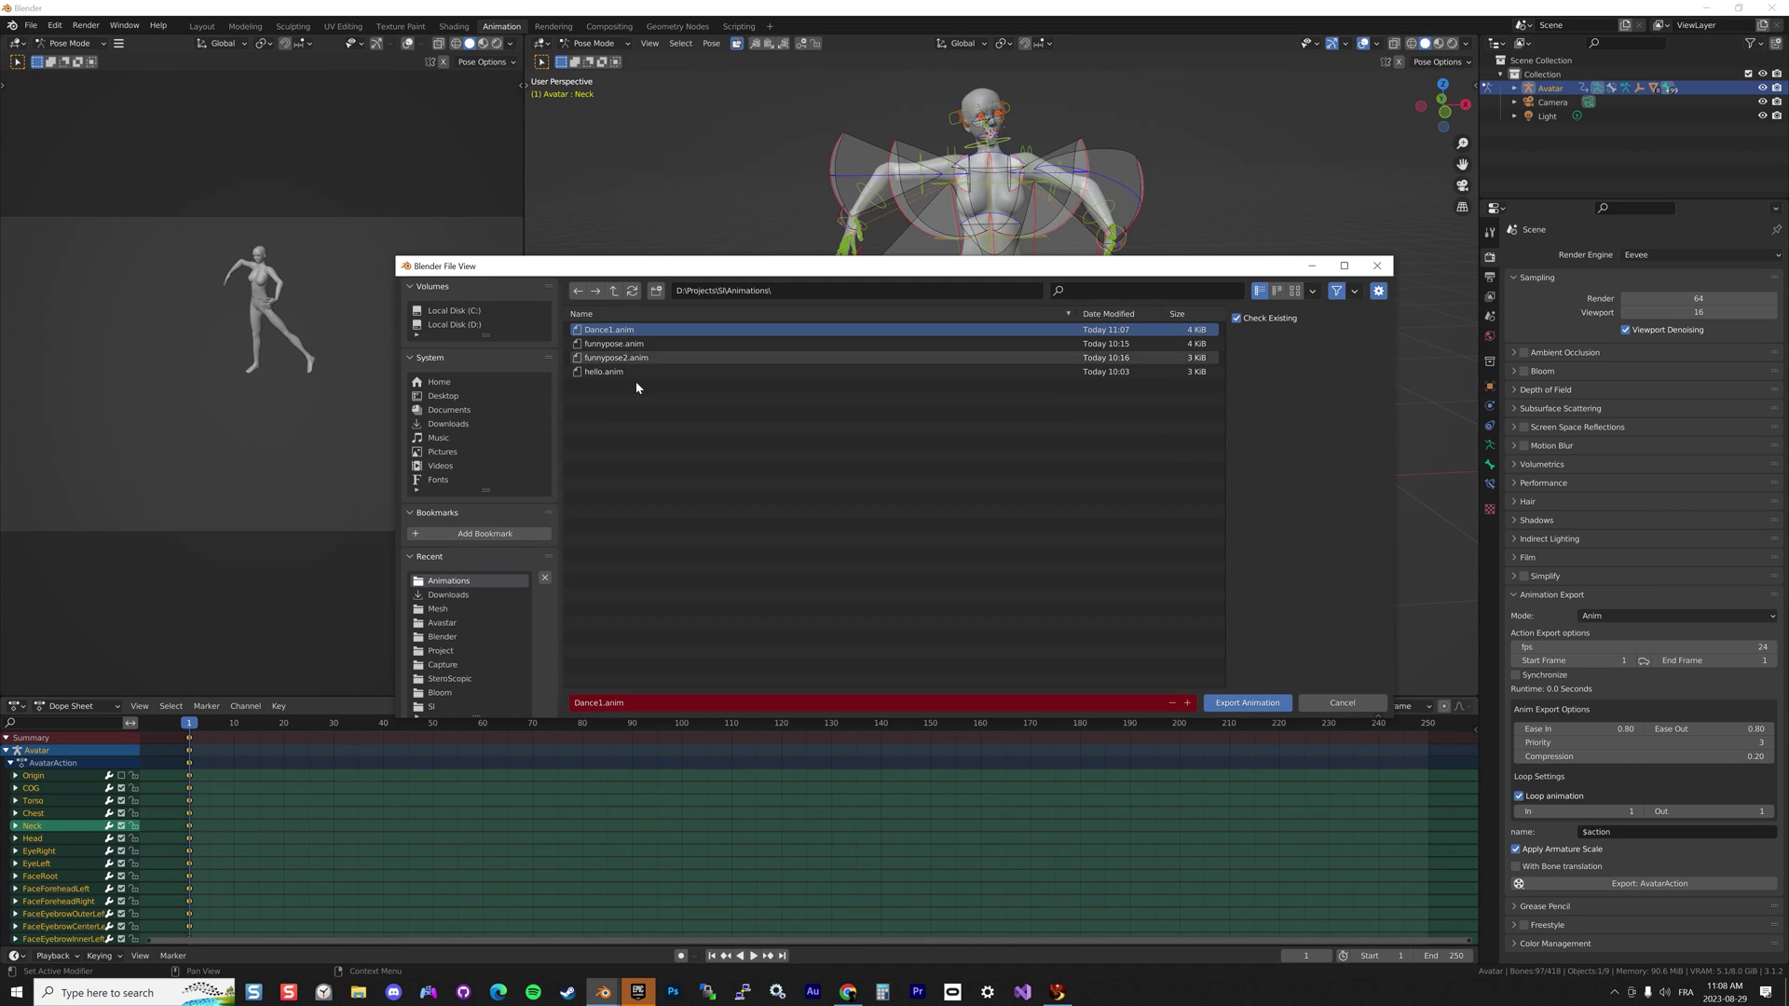
pyautogui.click(602, 704)
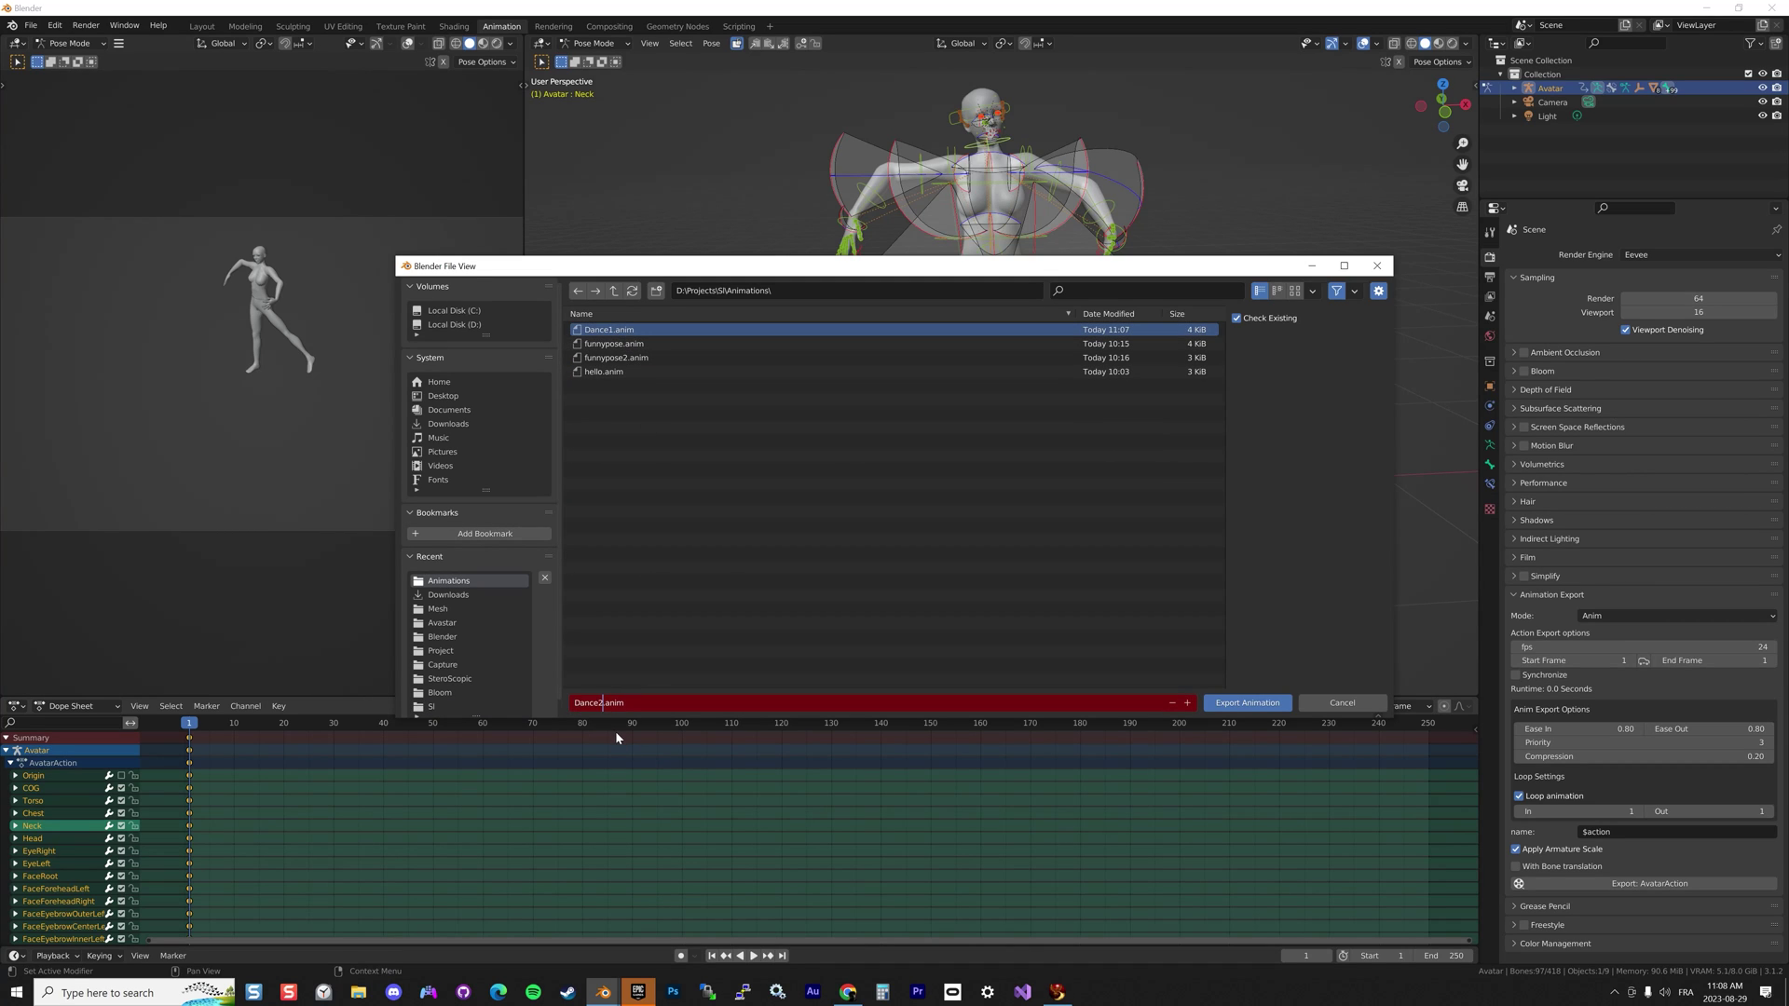
pyautogui.click(1223, 706)
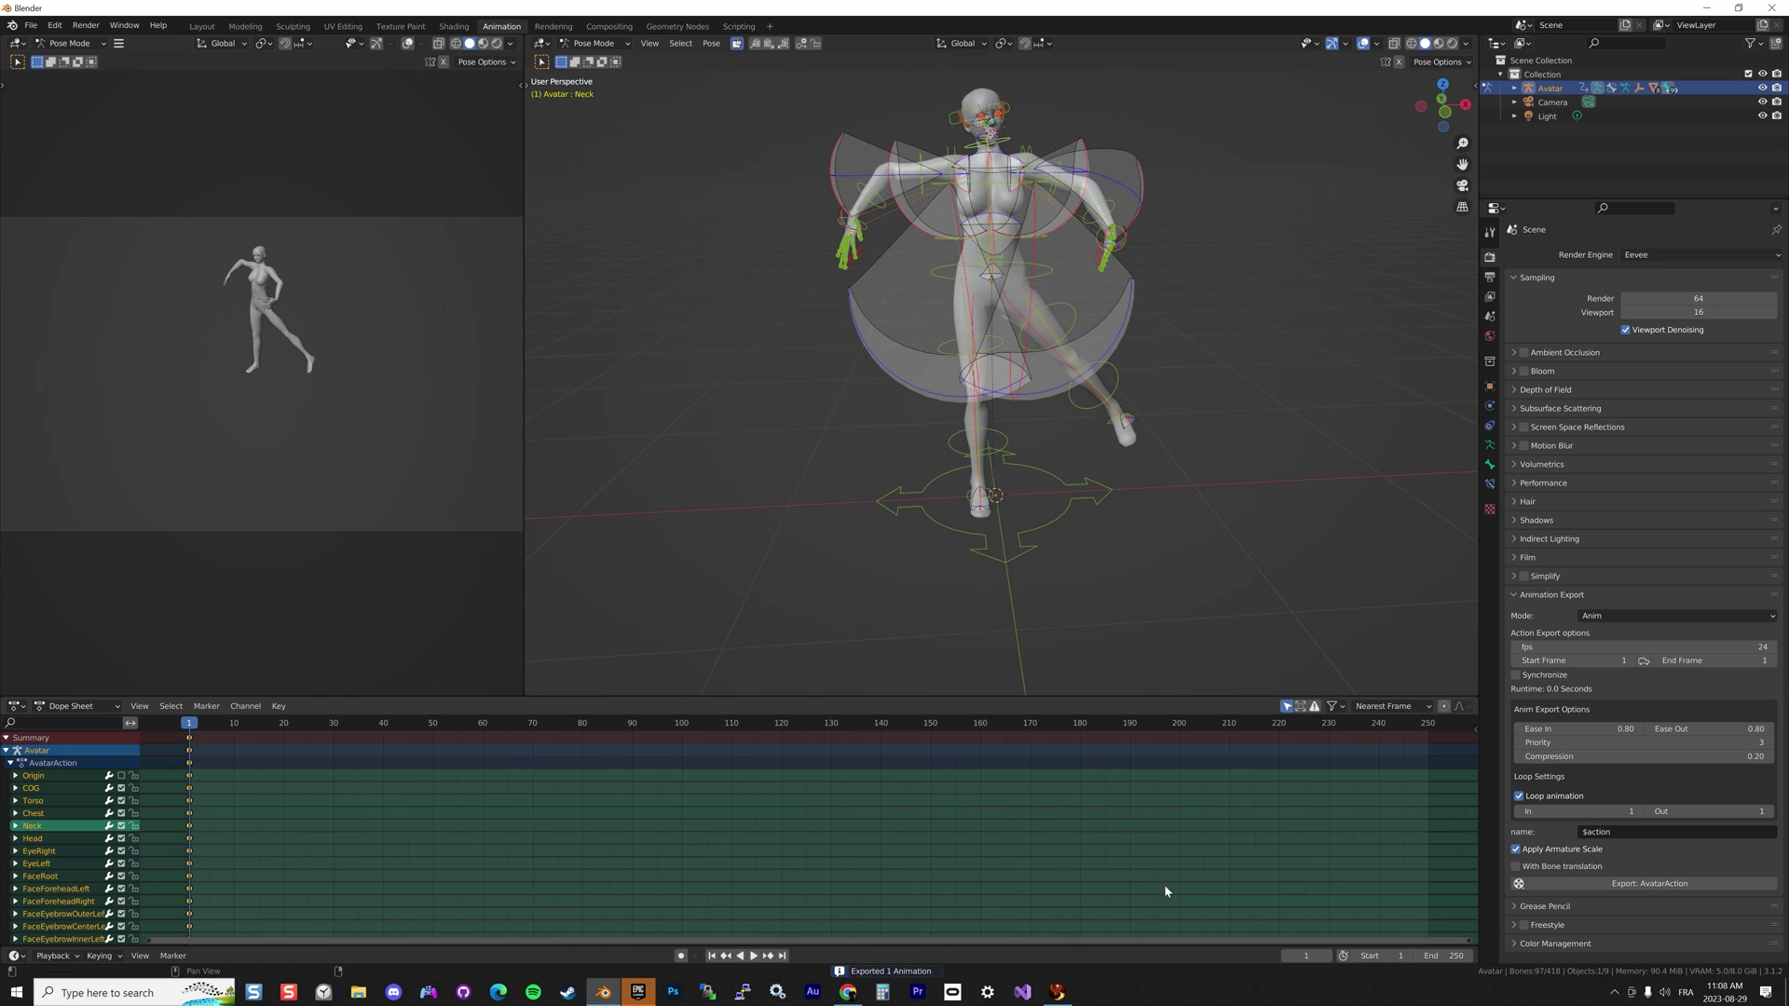
# In Firestorm, upload Dance2.anim as a new animation for L$10
pyautogui.click(1057, 992)
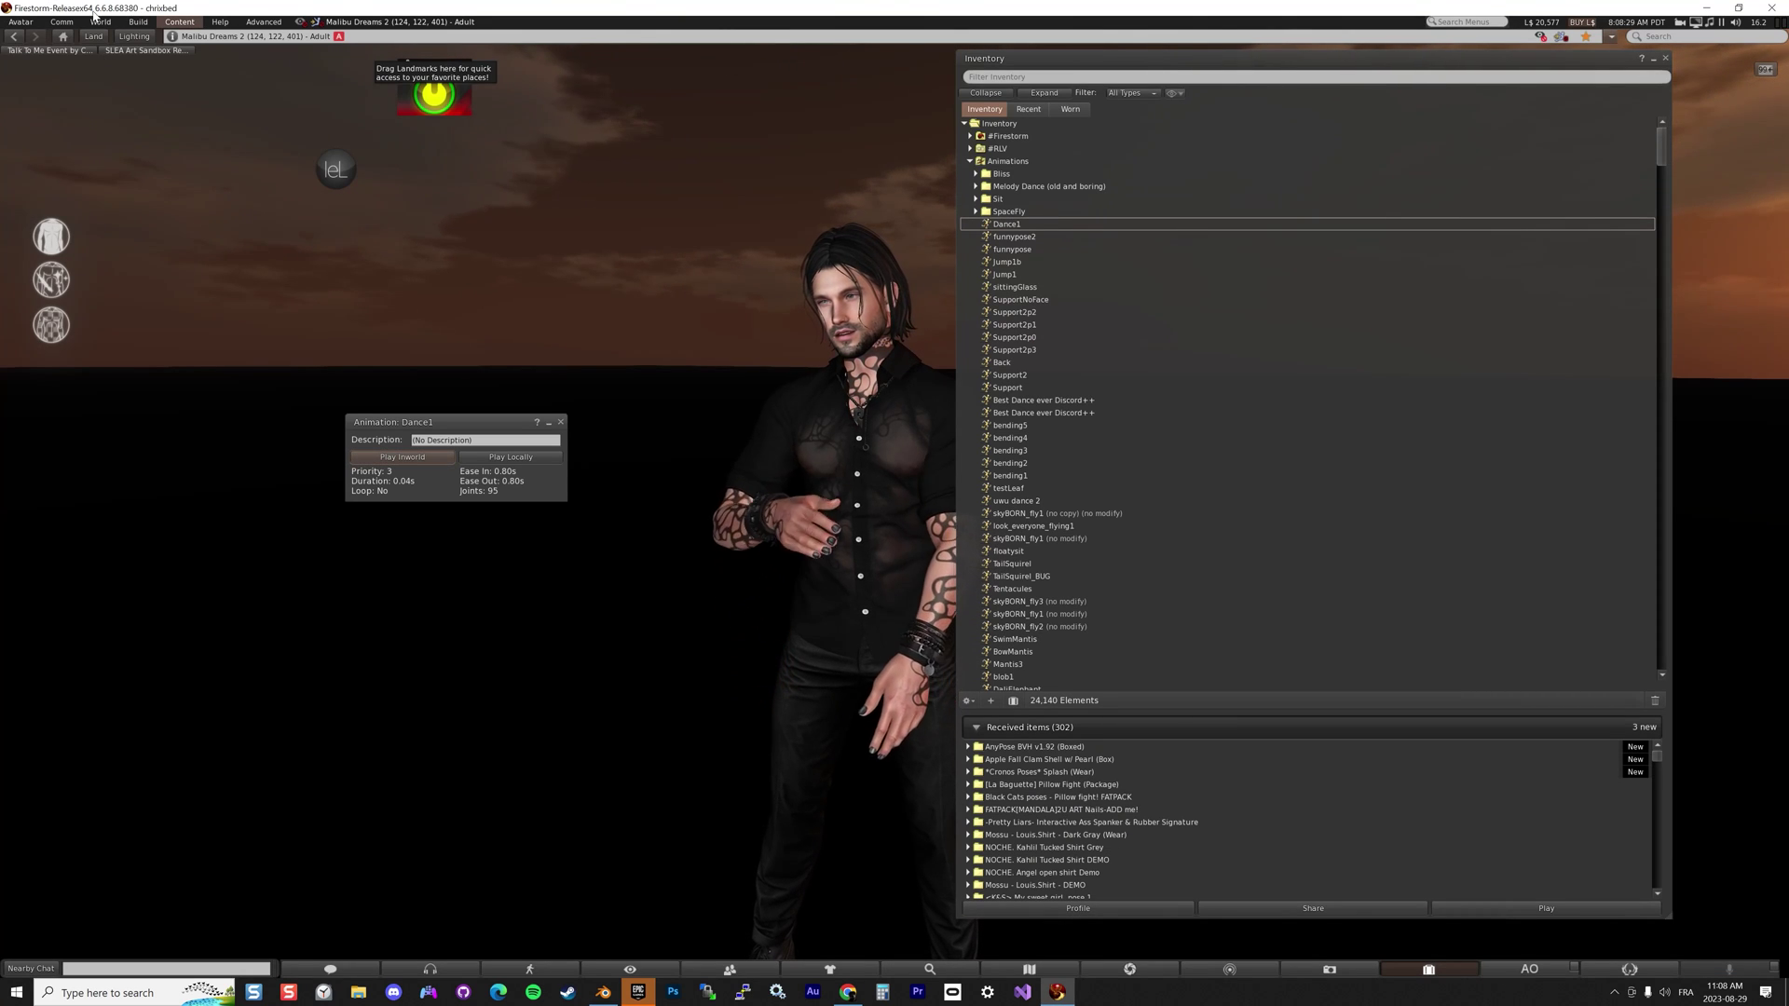
pyautogui.click(138, 22)
pyautogui.moveTo(184, 199)
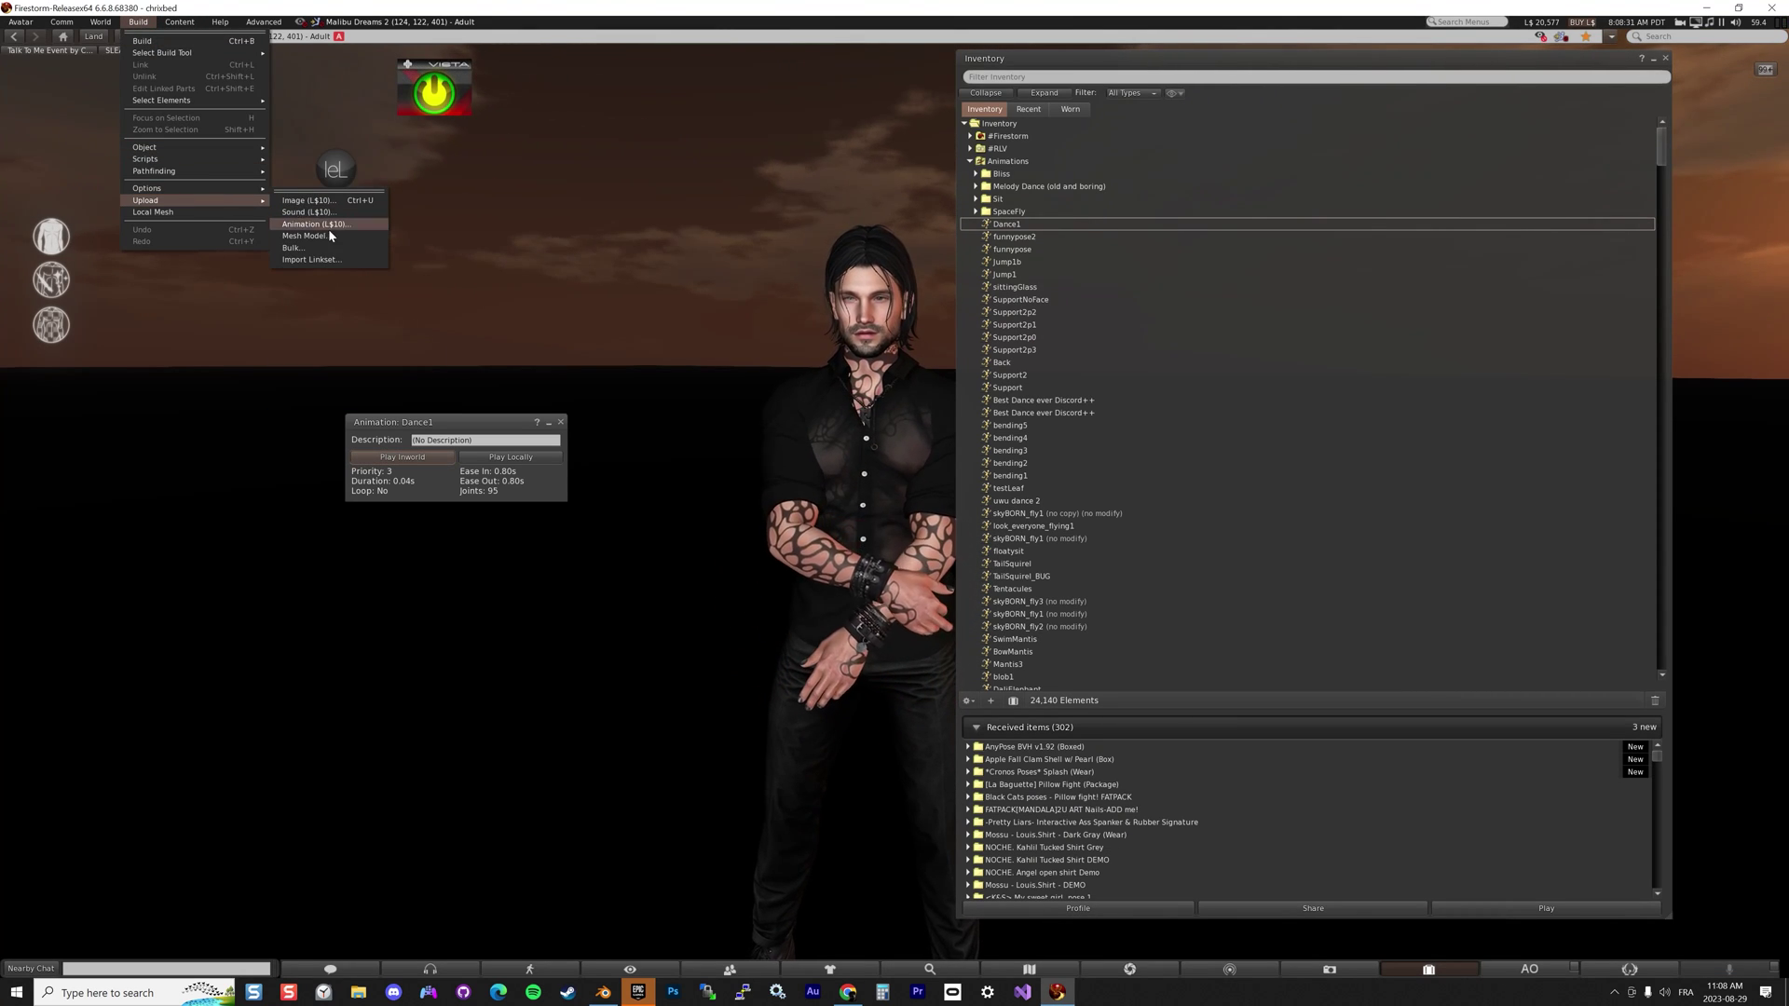
pyautogui.click(330, 227)
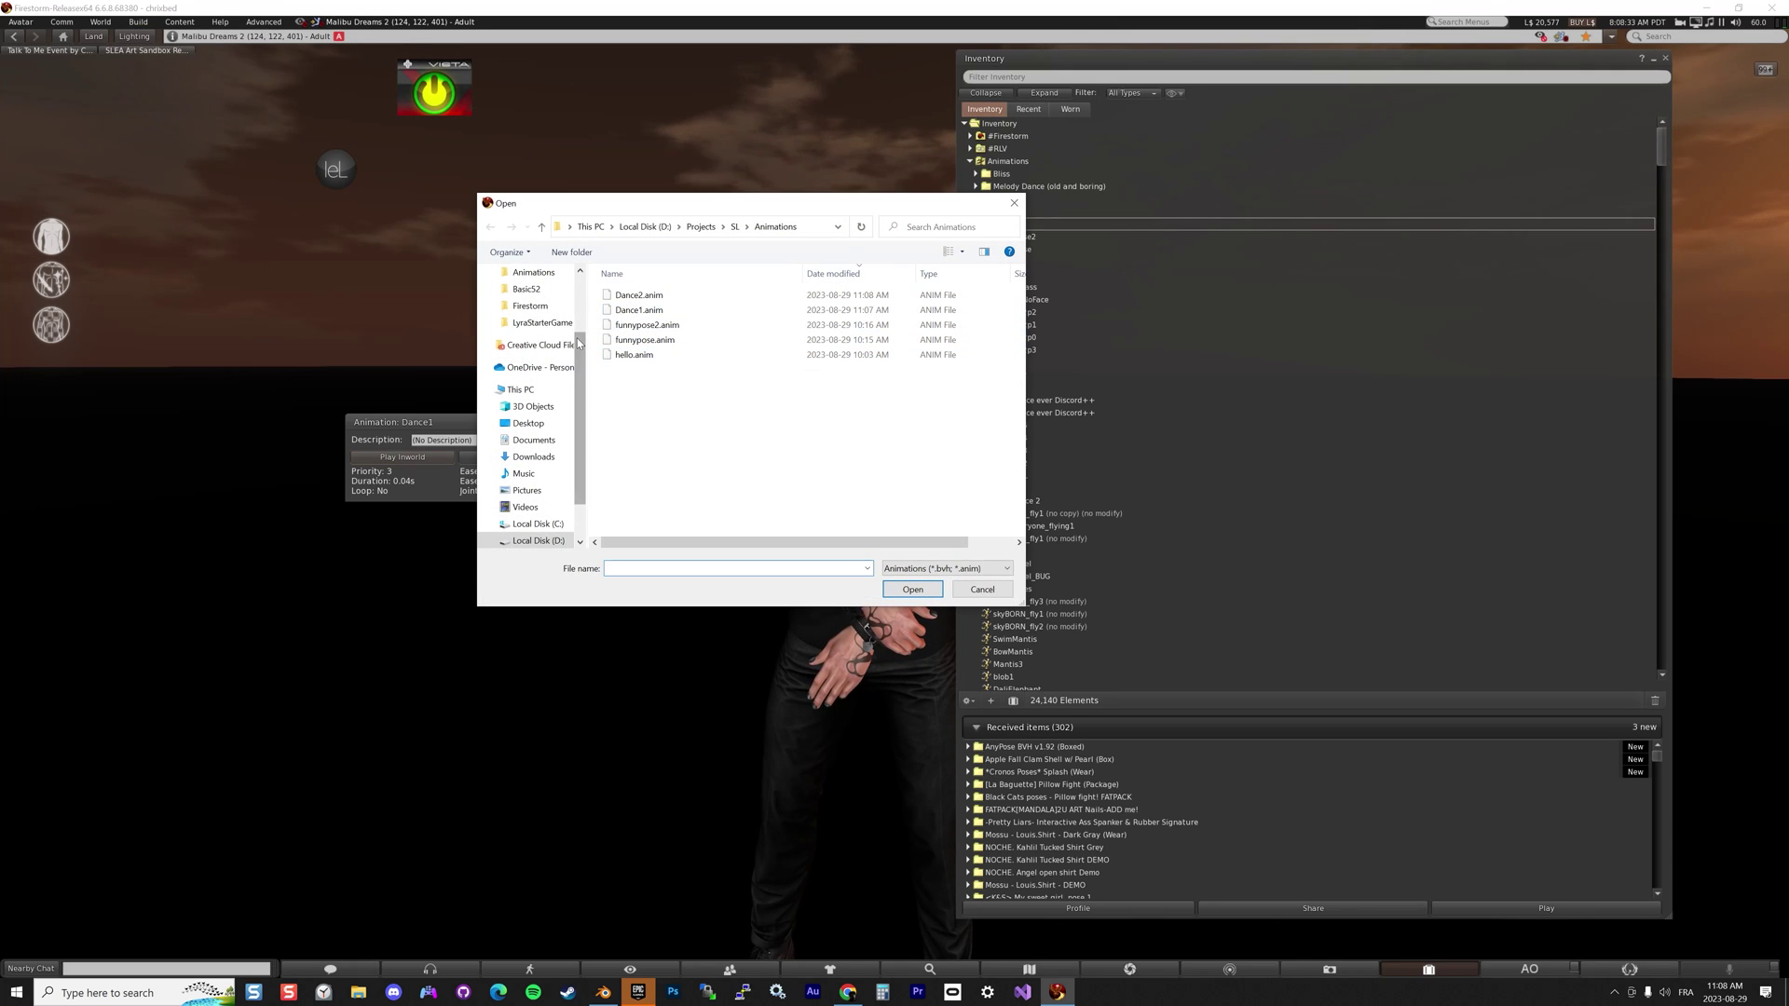
pyautogui.click(651, 296)
pyautogui.doubleClick(651, 297)
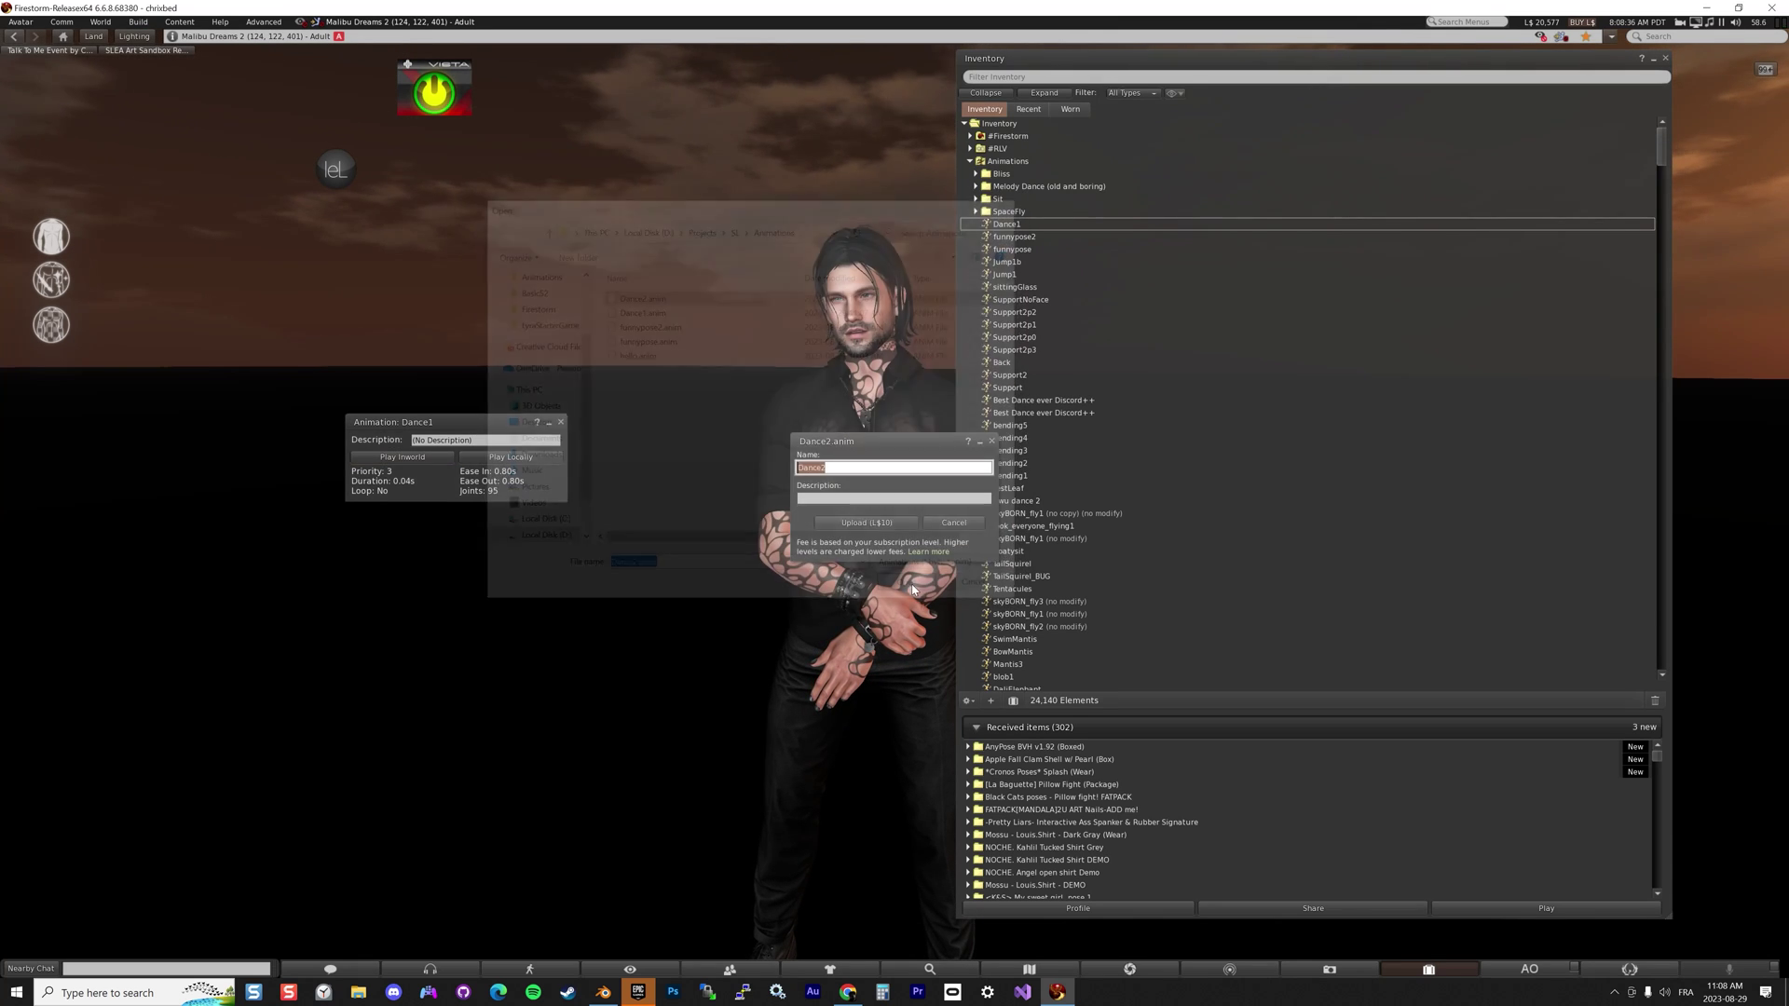
pyautogui.click(870, 524)
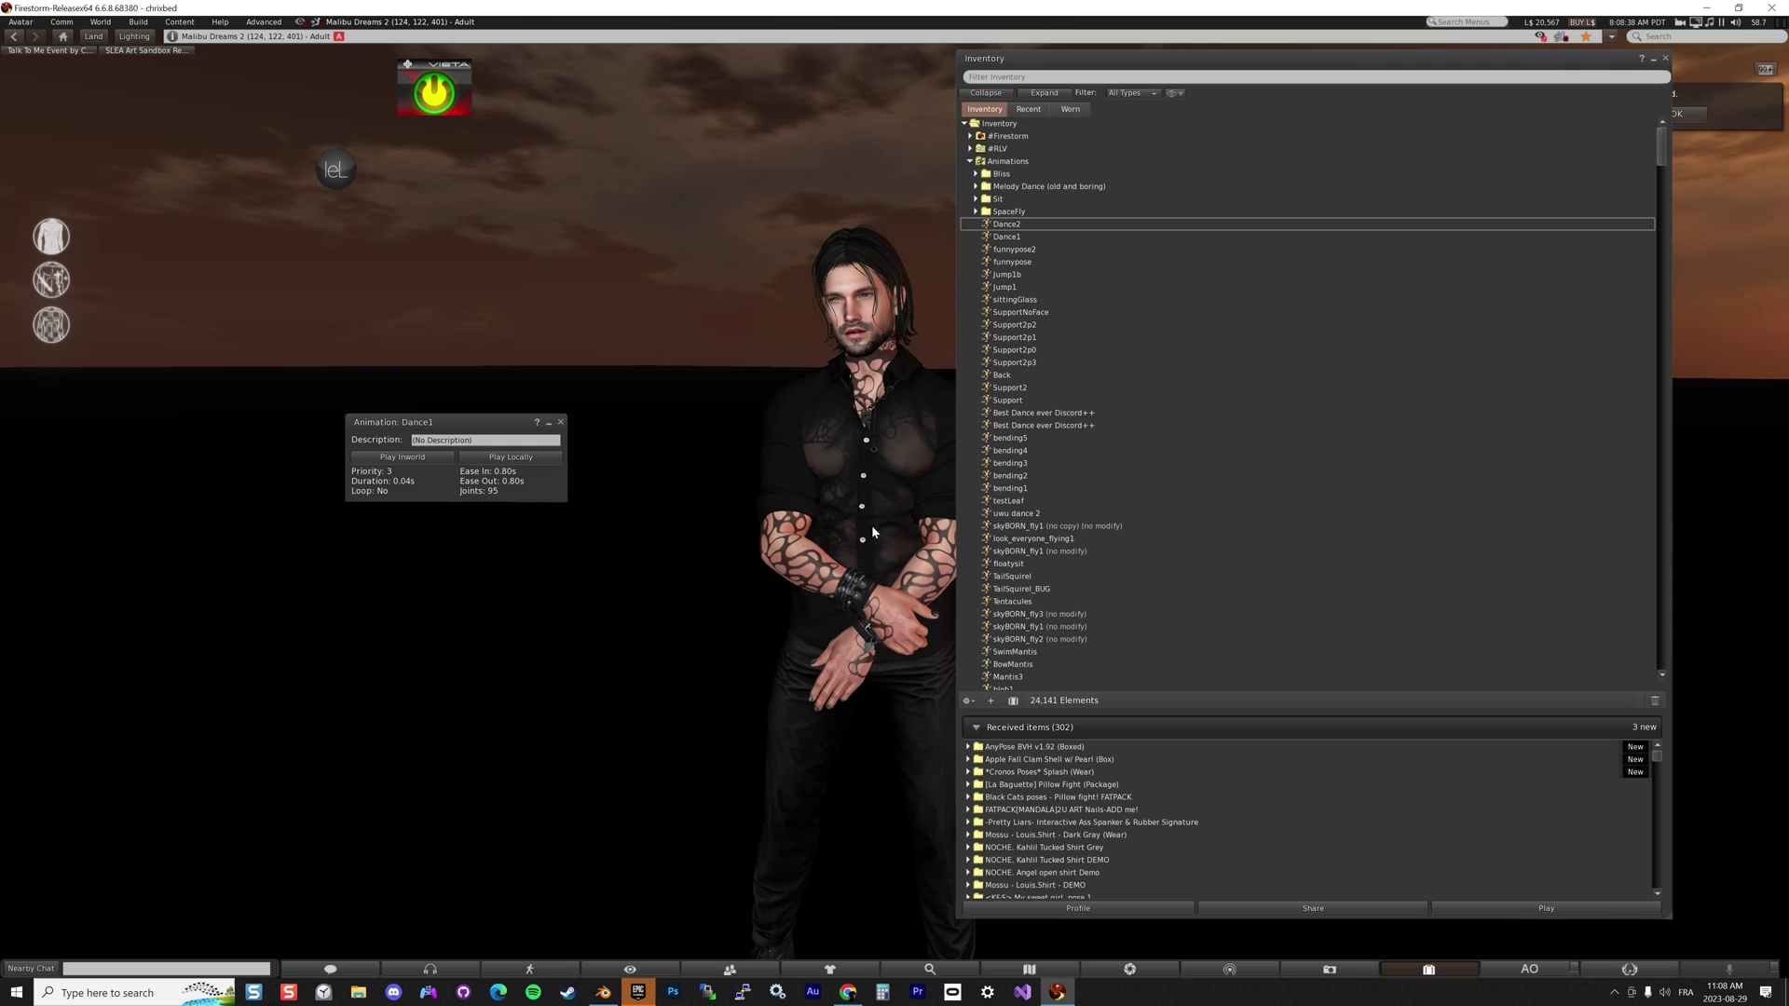
# Play the Dance2 animation on the avatar in-world, then return to Blender
pyautogui.doubleClick(1004, 225)
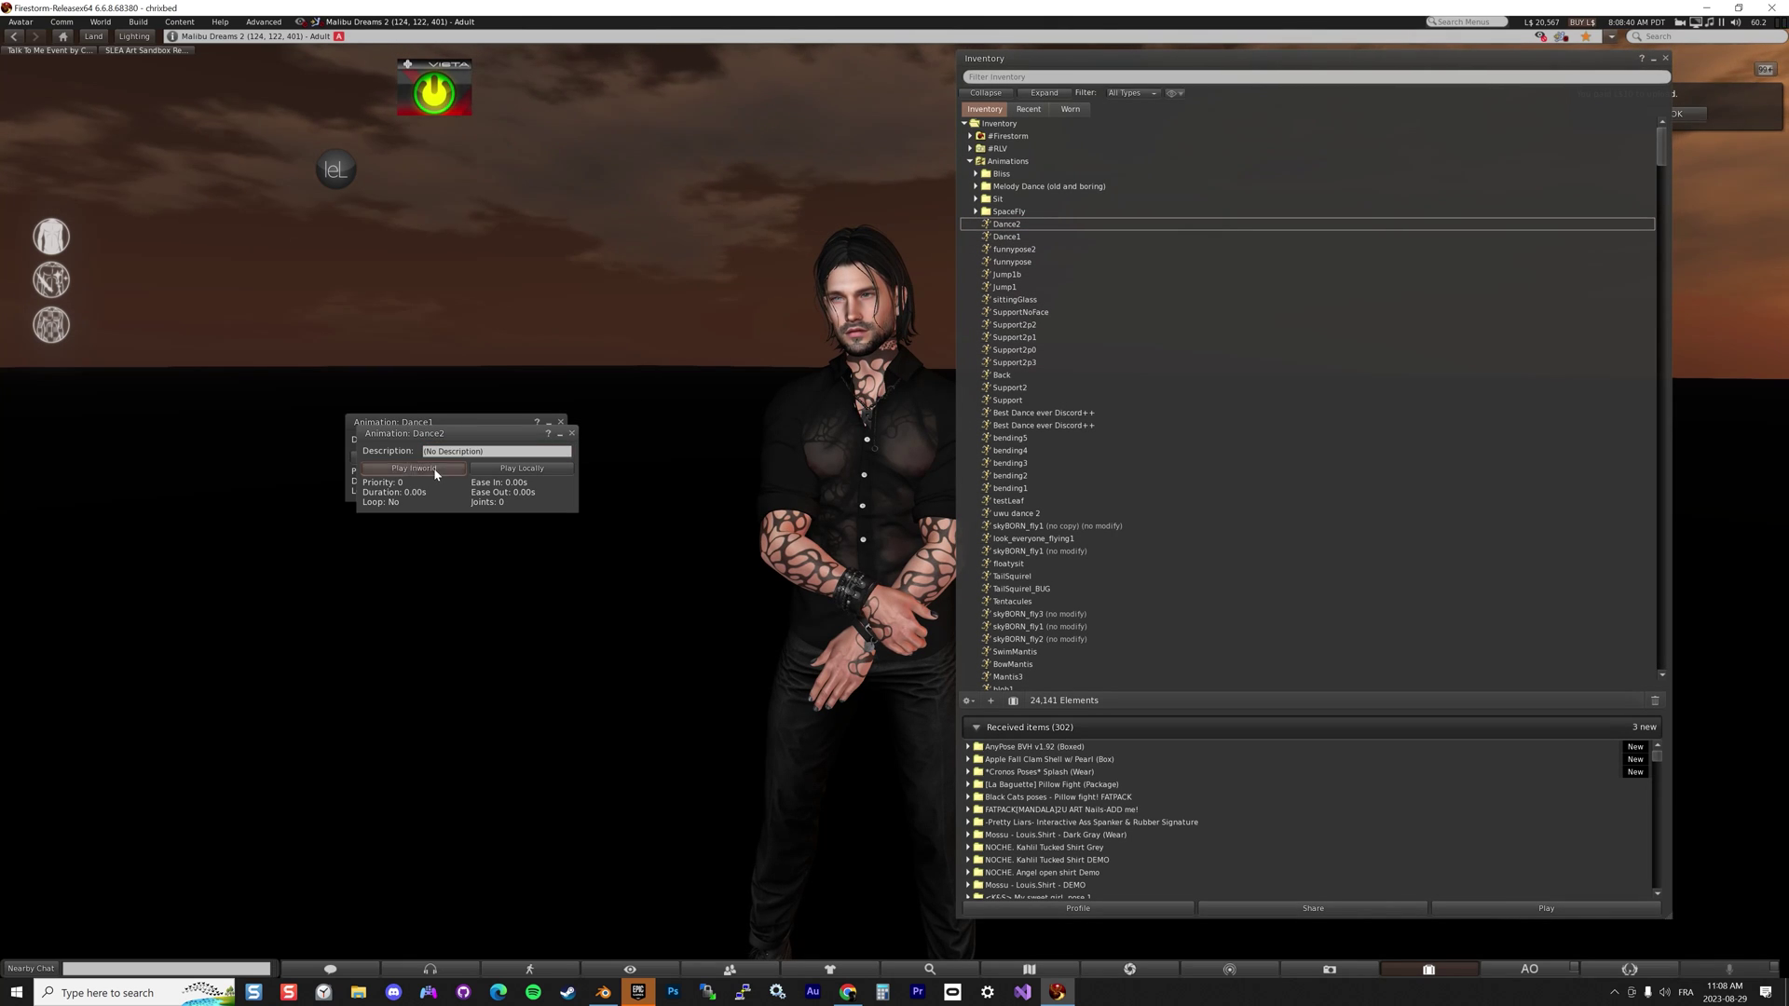
pyautogui.moveTo(1072, 58); pyautogui.dragTo(1278, 63)
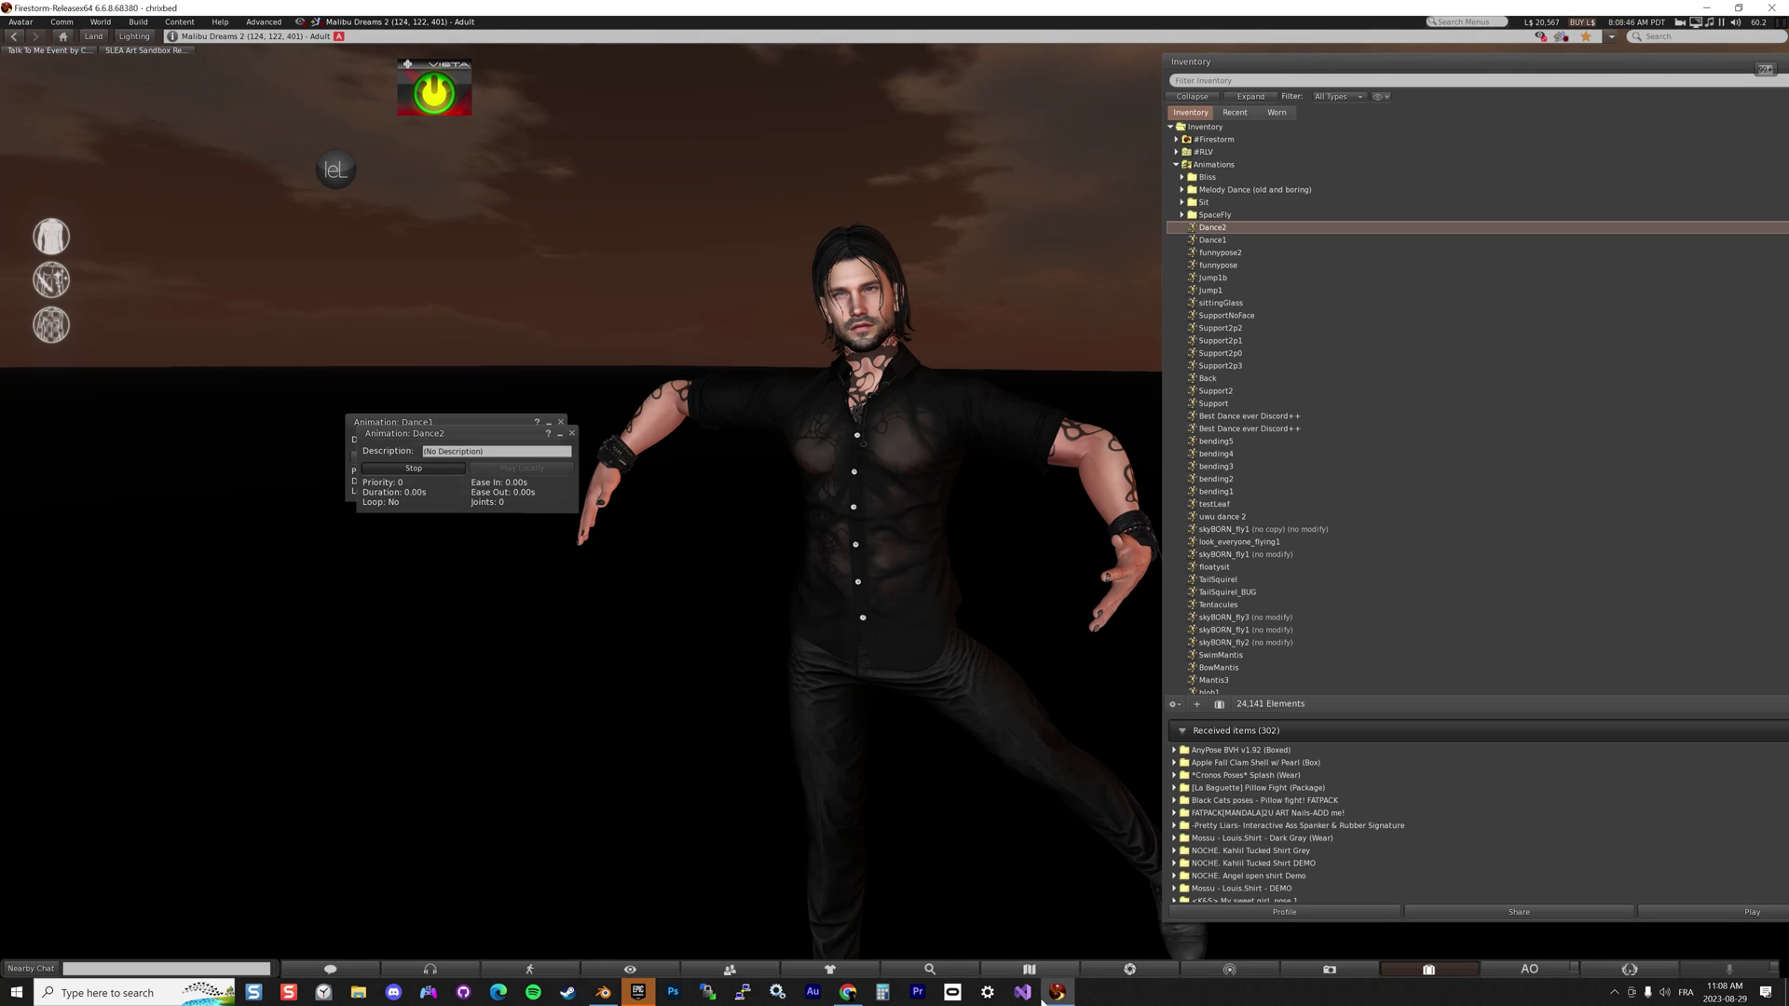
pyautogui.click(603, 994)
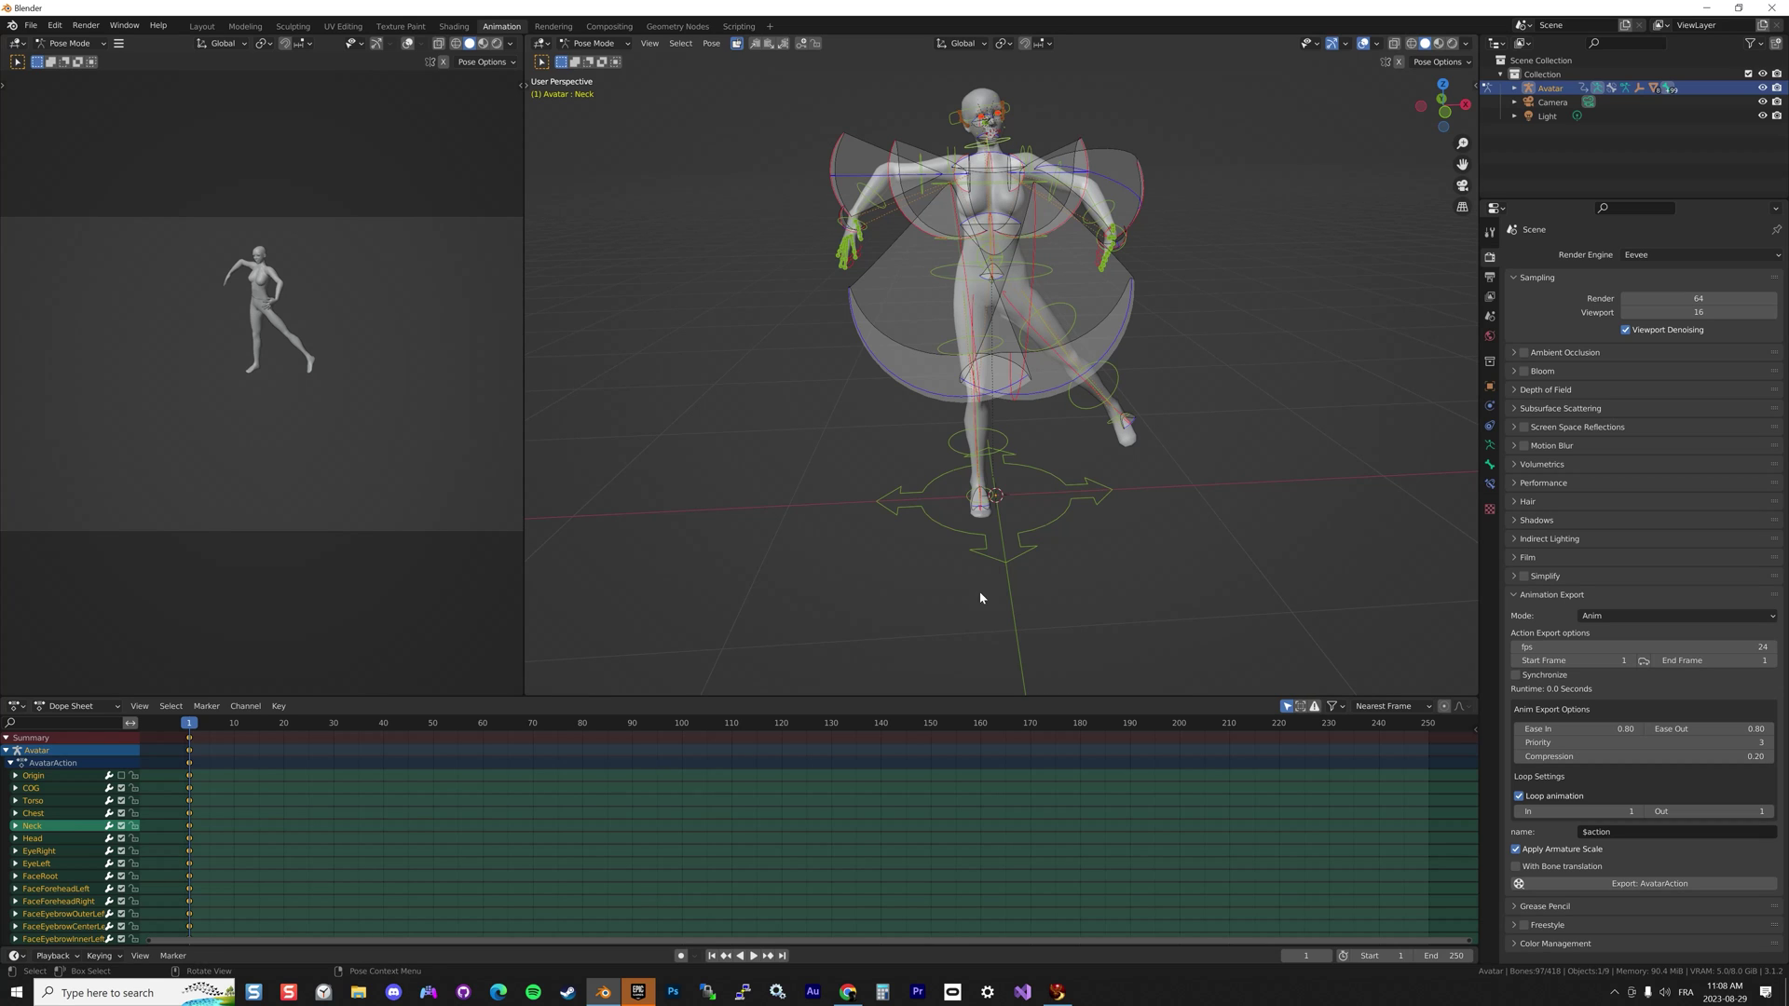
# Show the YouTube channel's Videos page listing Second Life Bento pose tutorials in Chrome
pyautogui.click(847, 993)
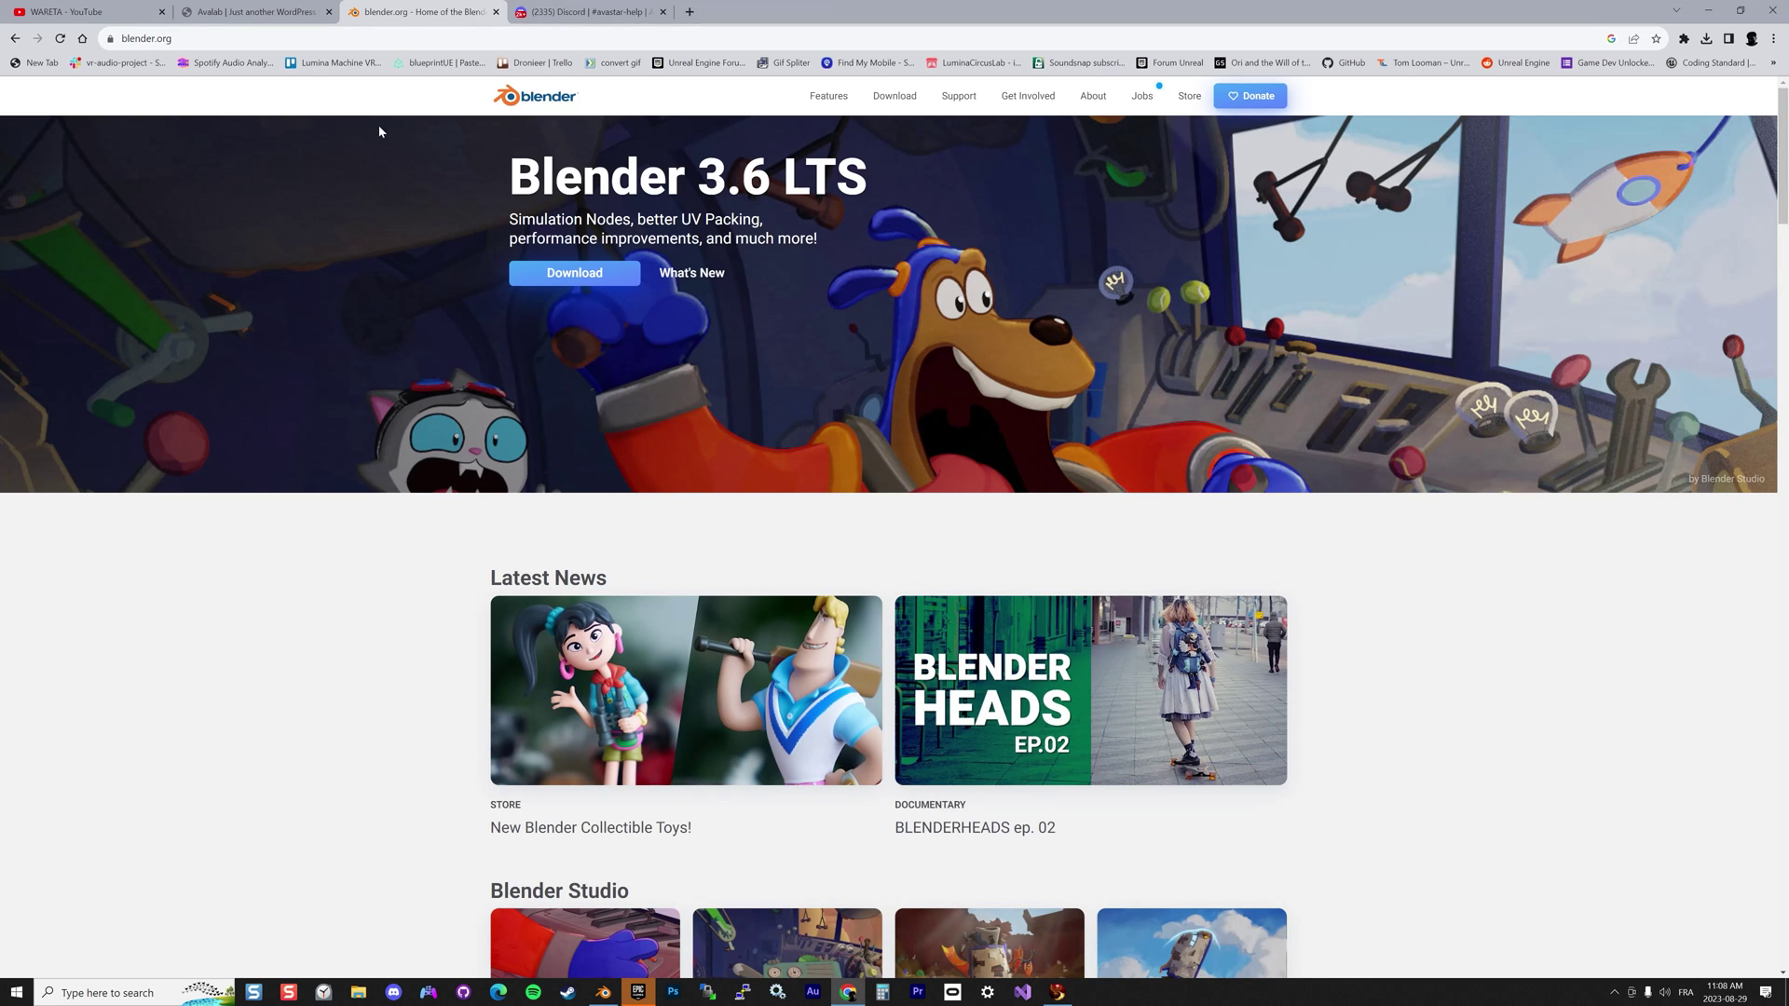
pyautogui.click(54, 19)
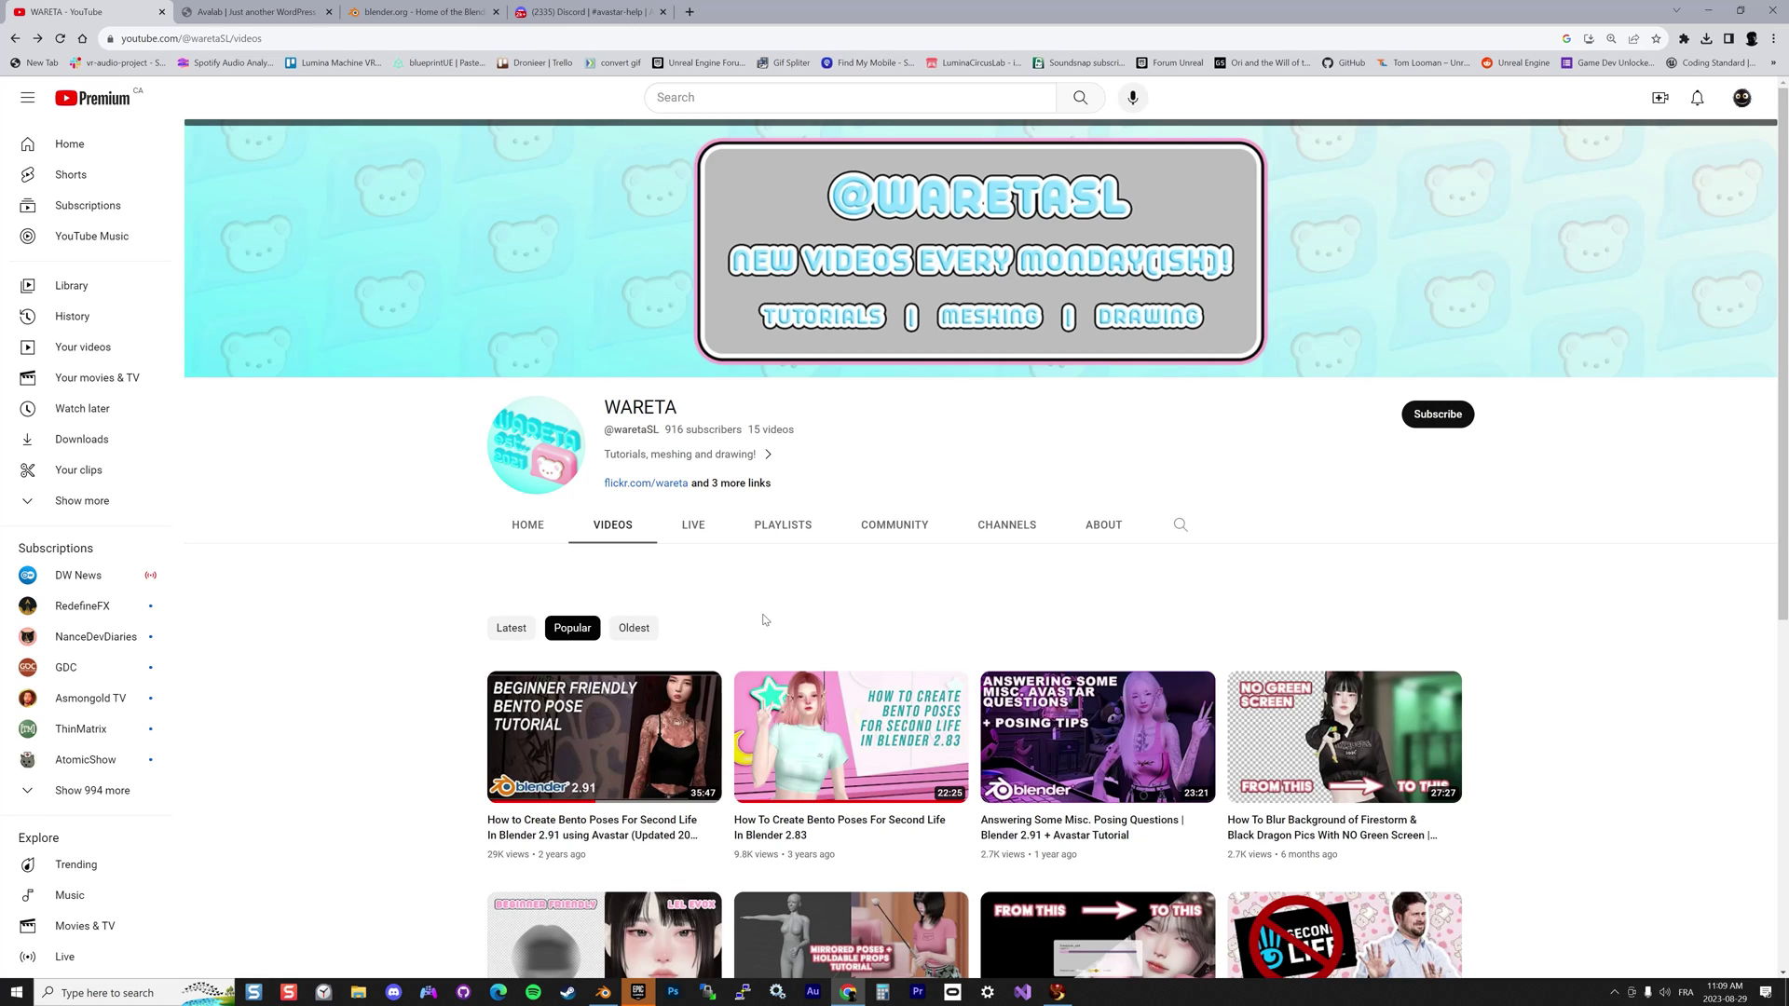
pyautogui.moveTo(610, 789)
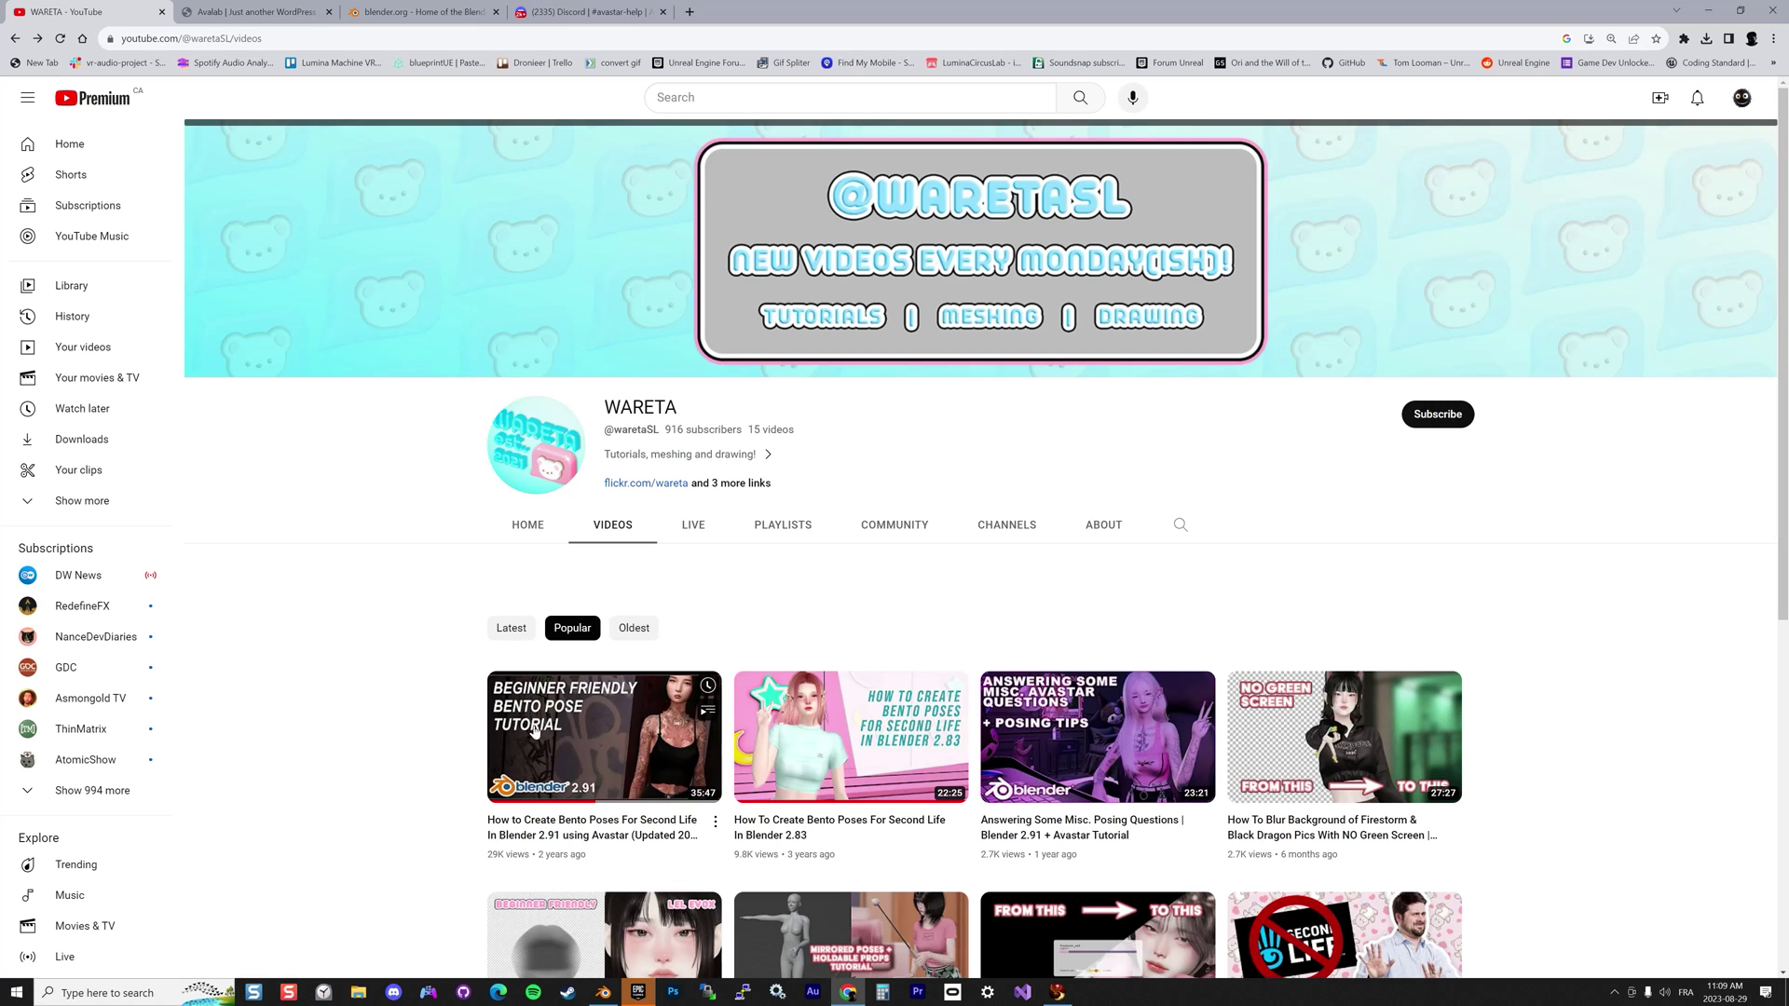